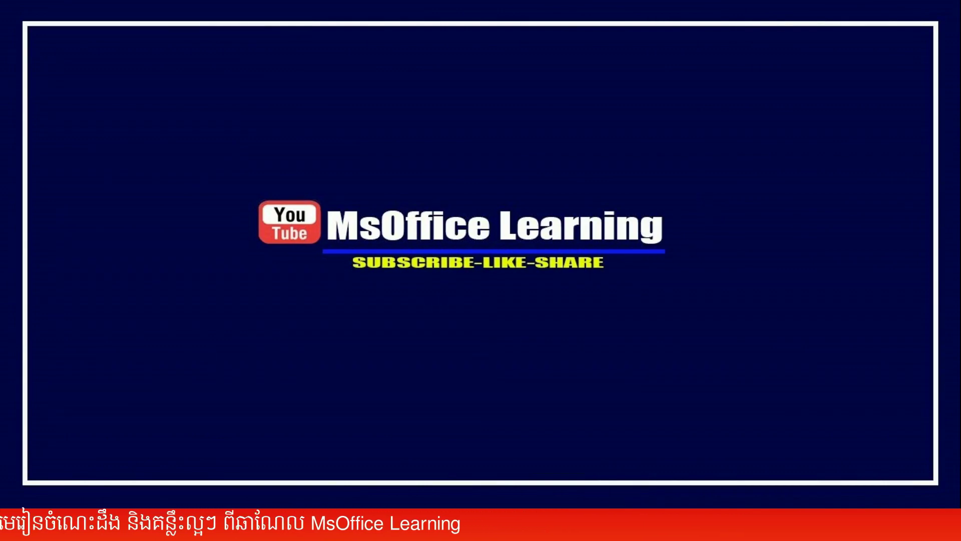
Switch to the Studentlist FORM.xlsm workbook and its List sheet of three student records.
left_click(643, 485)
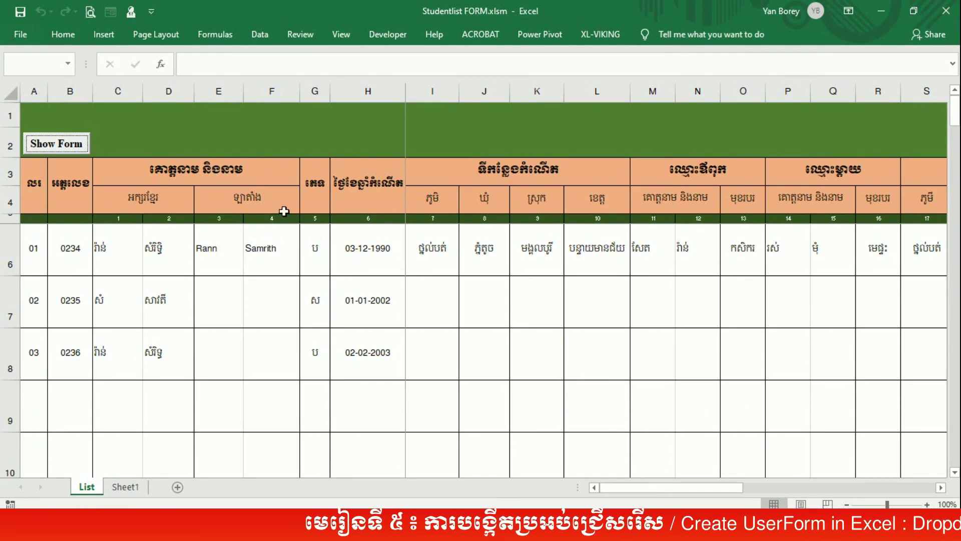
Open the student form and drop down its gender and កំព្រា lists.
left_click(59, 145)
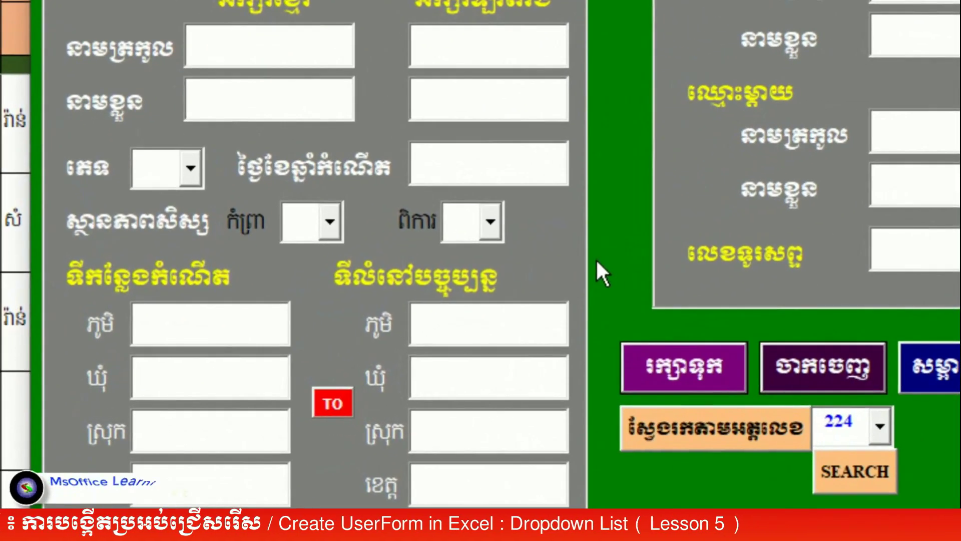
left_click(186, 181)
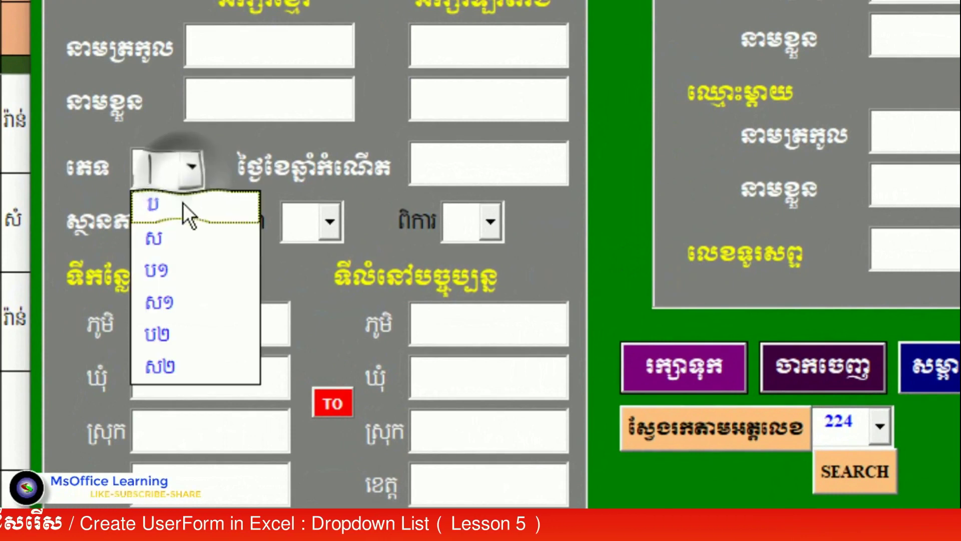
left_click(192, 178)
left_click(192, 179)
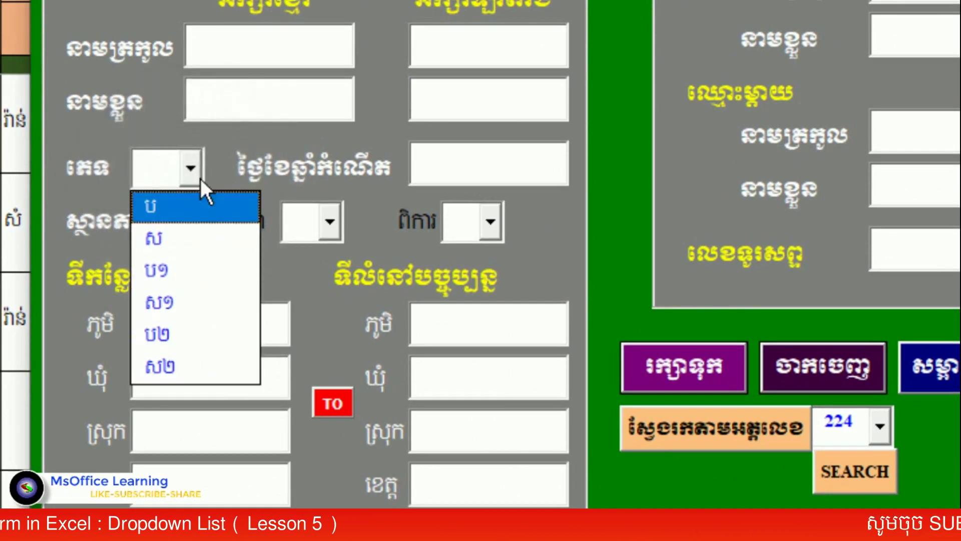
left_click(329, 221)
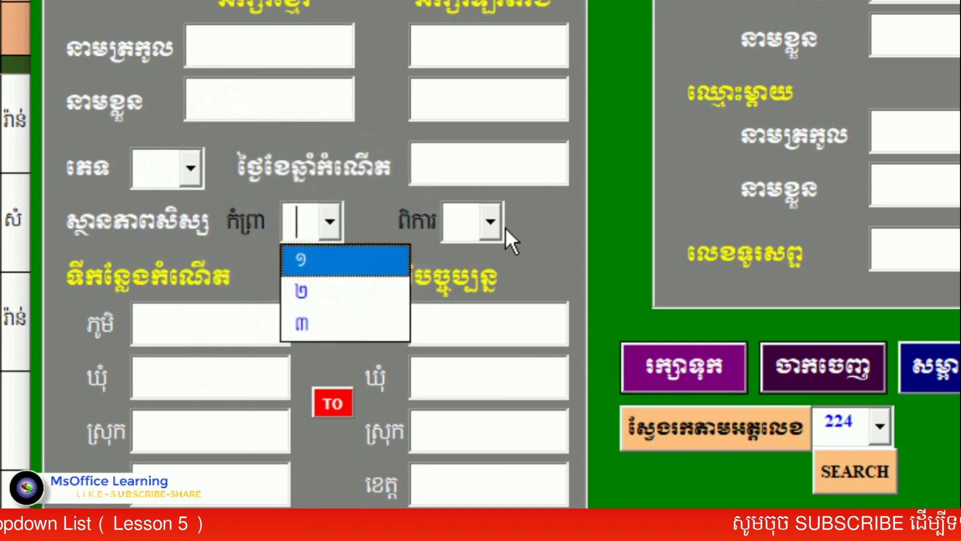
Check the ID search and gender lists, then switch to Student Score_2020-2021.xlsm.
left_click(491, 222)
left_click(880, 426)
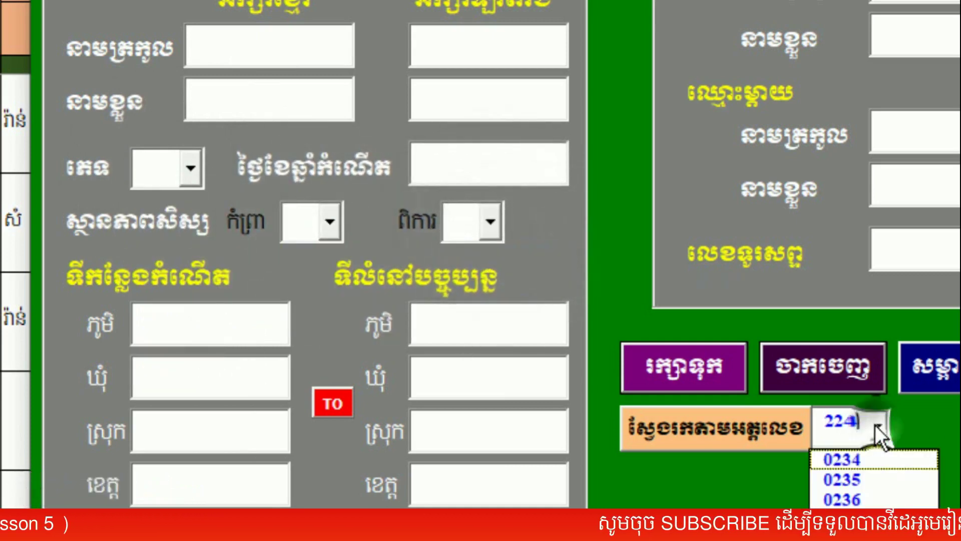
left_click(880, 426)
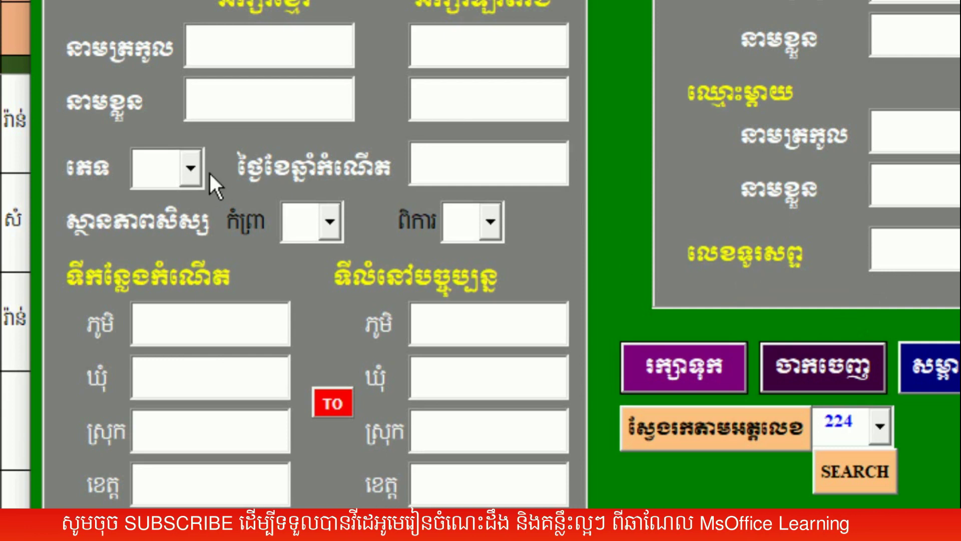
left_click(190, 168)
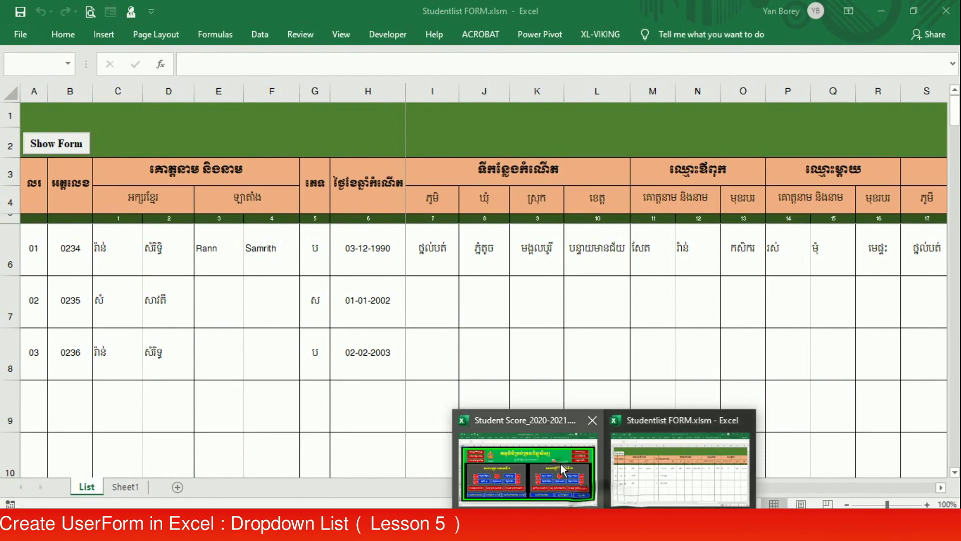
left_click(560, 465)
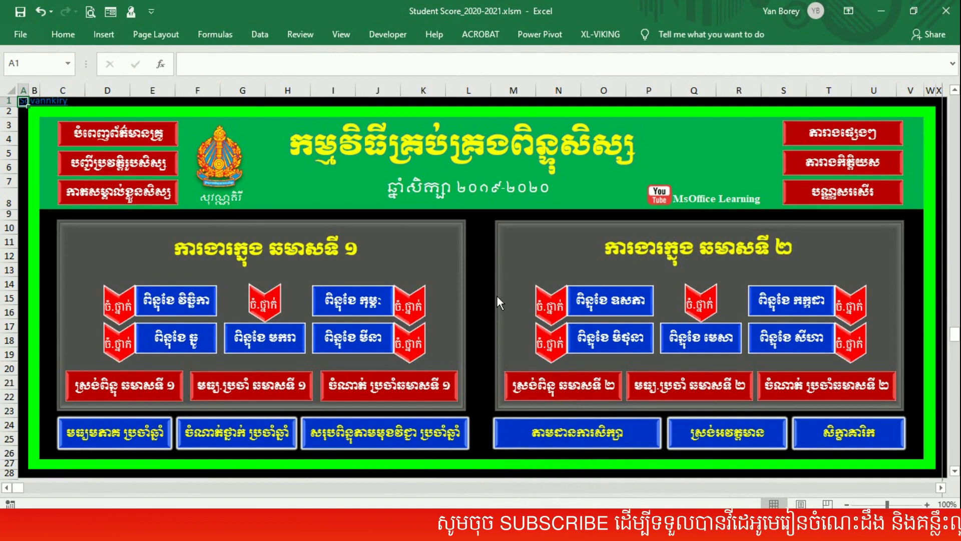
Browse the student information list sheet, then return to the home dashboard.
left_click(161, 173)
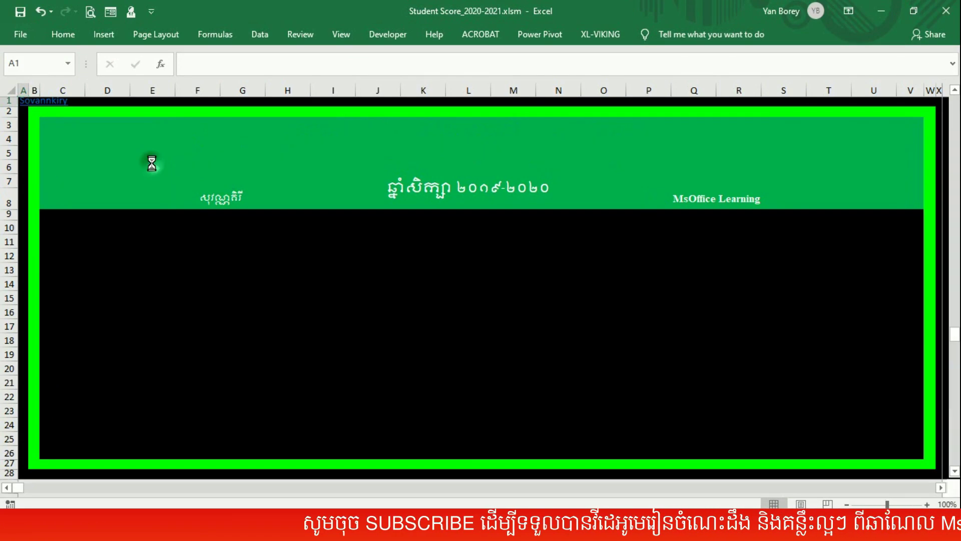
scroll(146, 346, "down", 1)
scroll(145, 350, "down", 7)
scroll(144, 353, "down", 3)
scroll(144, 353, "up", 2)
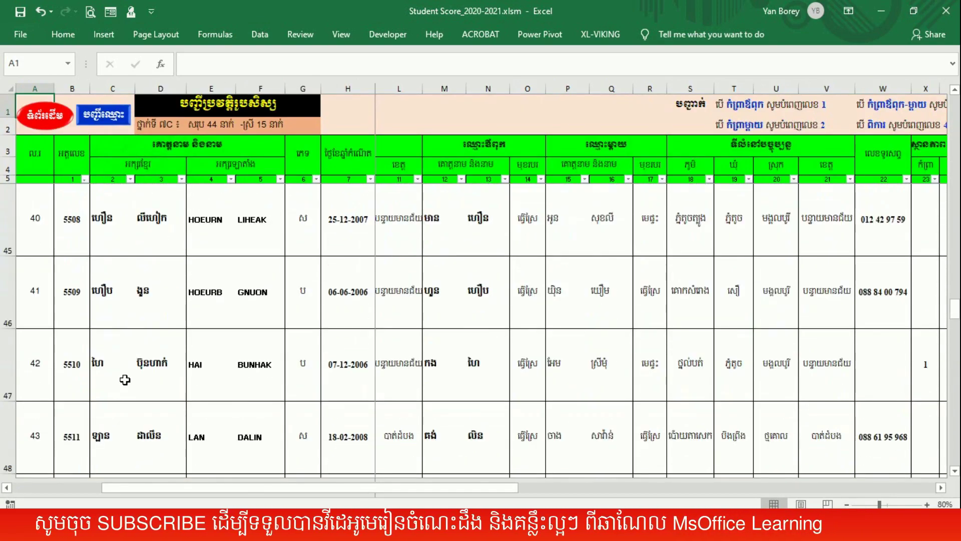
scroll(125, 377, "down", 1)
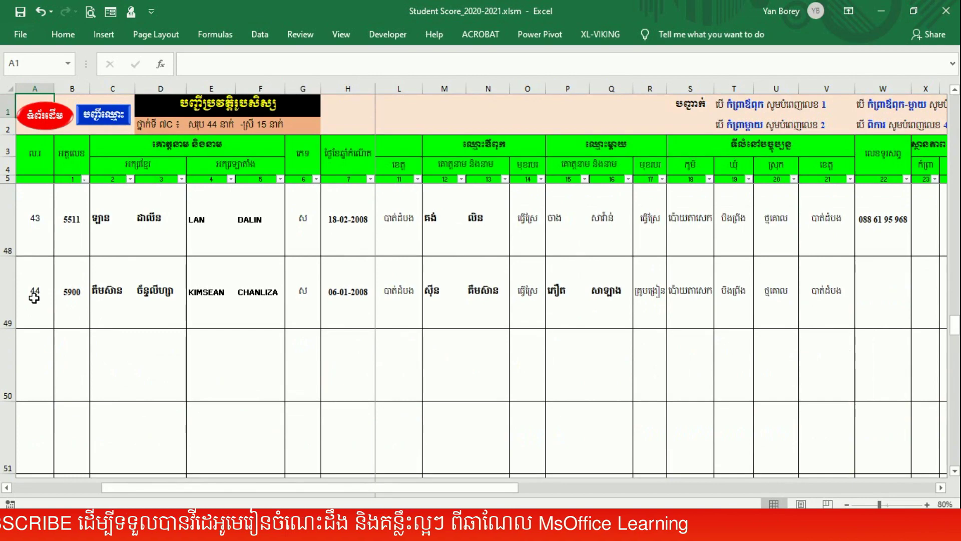
left_click(57, 119)
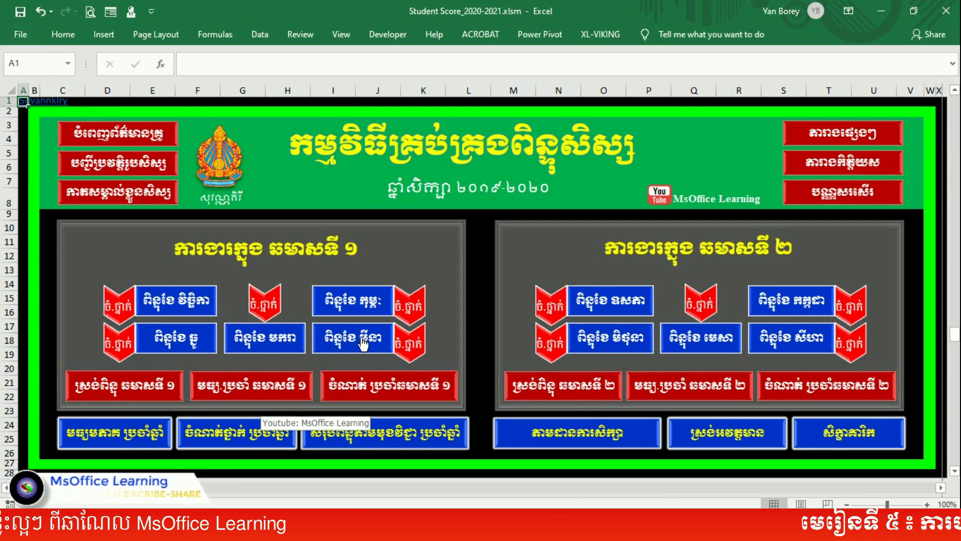
View the March class ranking, then go home and open the May ranking.
left_click(404, 345)
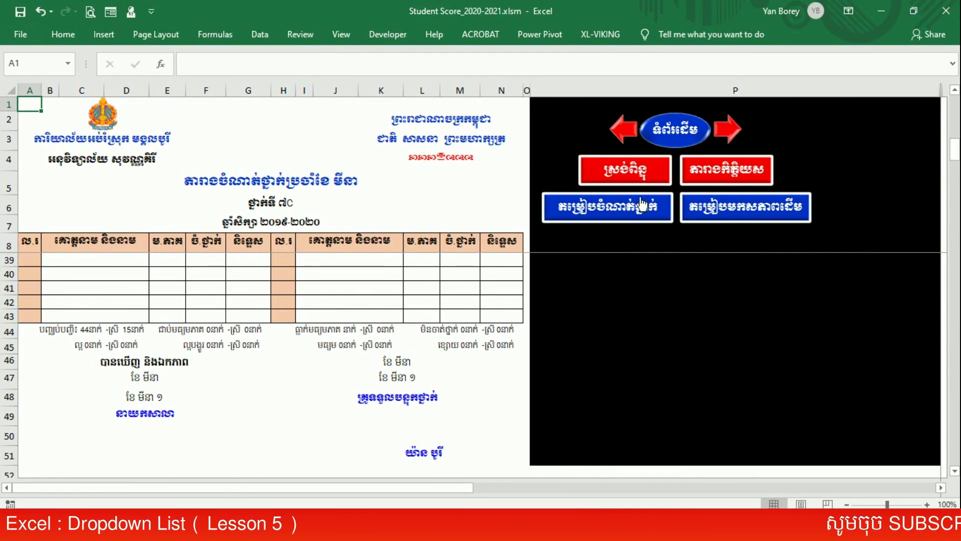
left_click(678, 135)
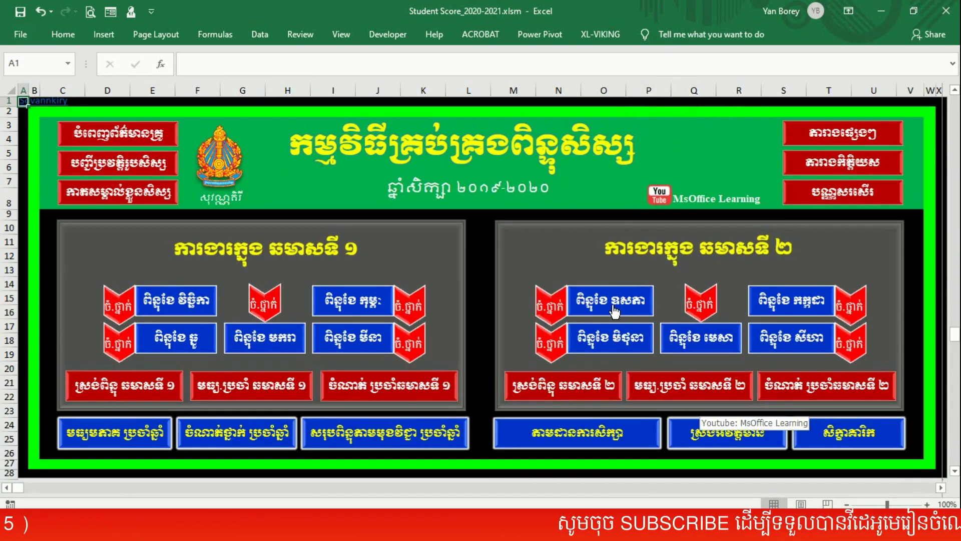
left_click(613, 309)
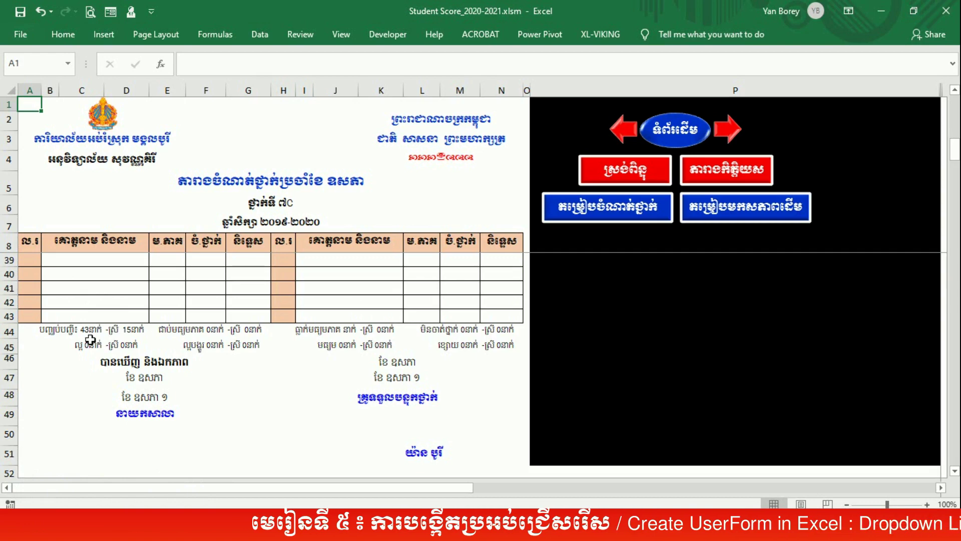
Return to the dashboard and browse the student information list sheet.
left_click(679, 143)
left_click(348, 203)
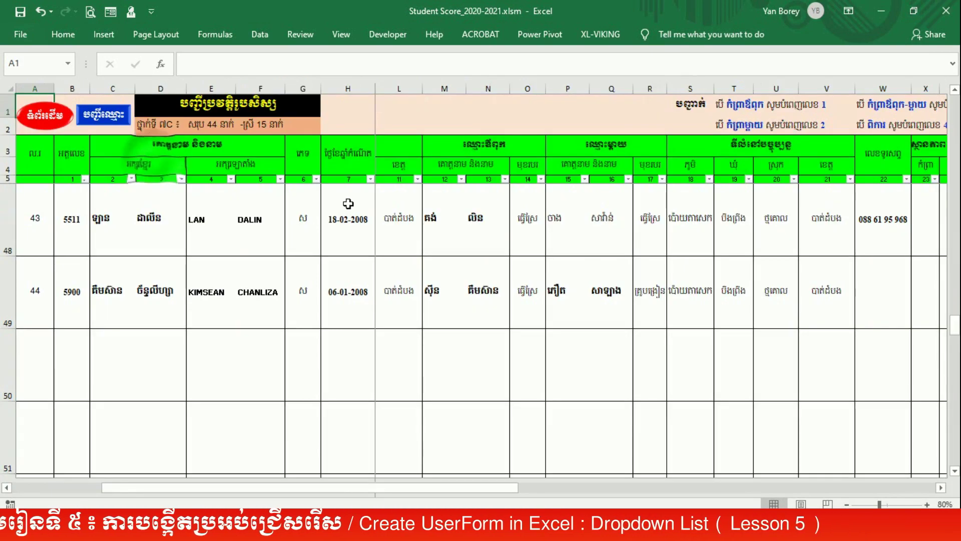
scroll(296, 236, "up", 2)
scroll(299, 255, "up", 2)
scroll(299, 264, "up", 2)
scroll(299, 265, "down", 1)
scroll(300, 268, "down", 2)
scroll(300, 268, "up", 1)
mouse_move(302, 291)
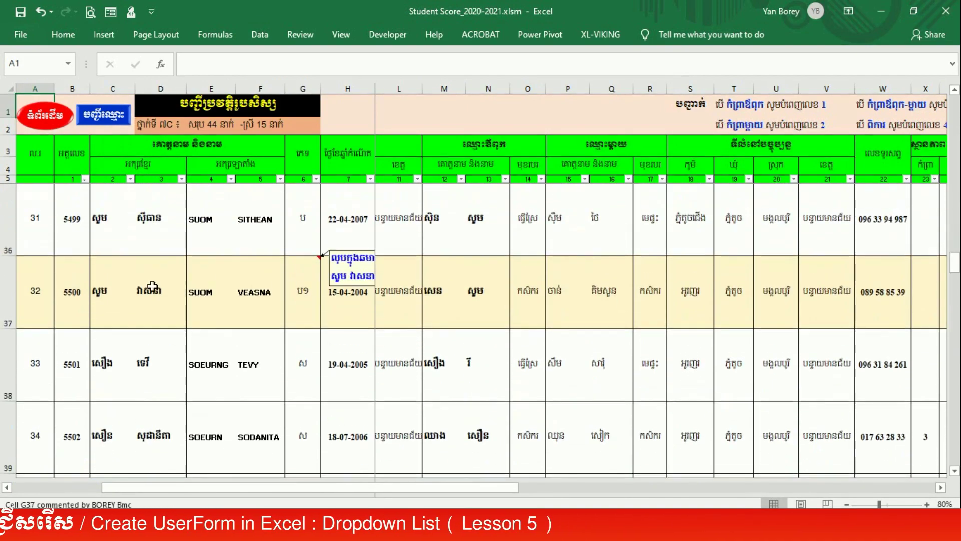
Inspect student 32's gender cell G37 dropdown, then switch back to Studentlist FORM.xlsm.
left_click(355, 296)
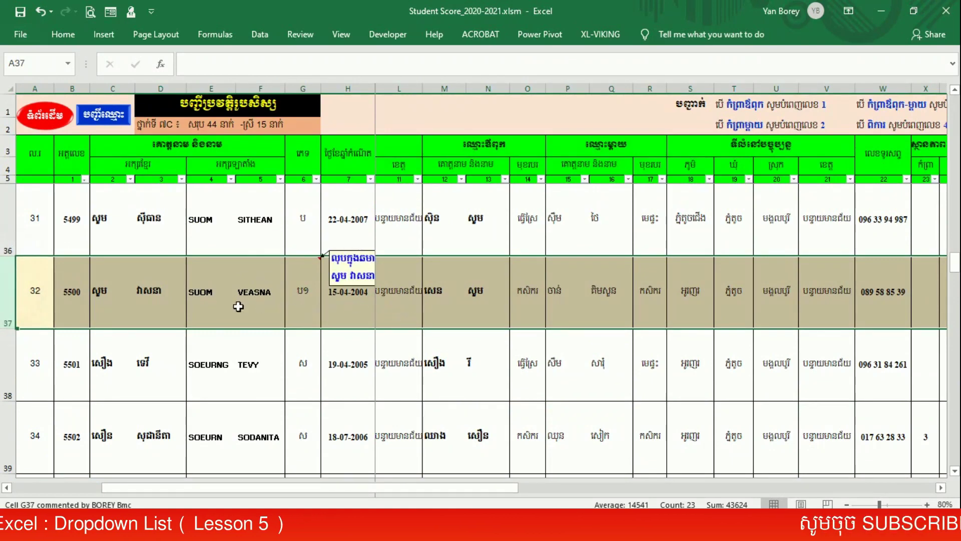
left_click(306, 300)
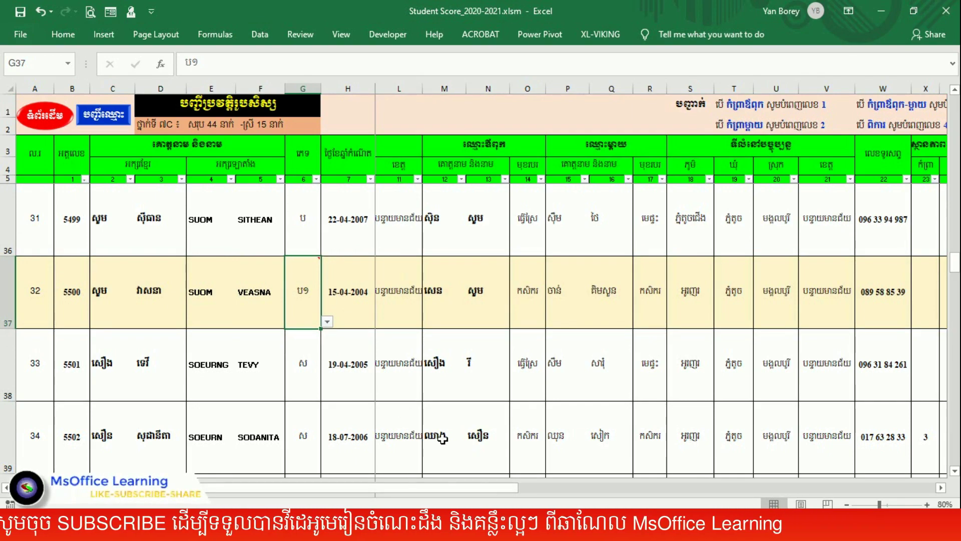
scroll(440, 437, "down", 1)
scroll(441, 437, "up", 2)
scroll(441, 437, "up", 2)
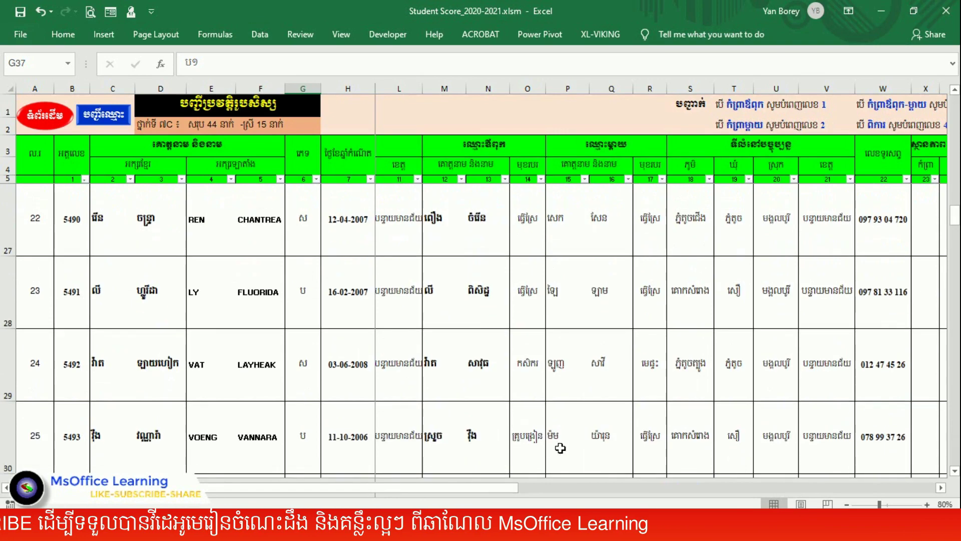
left_click(679, 470)
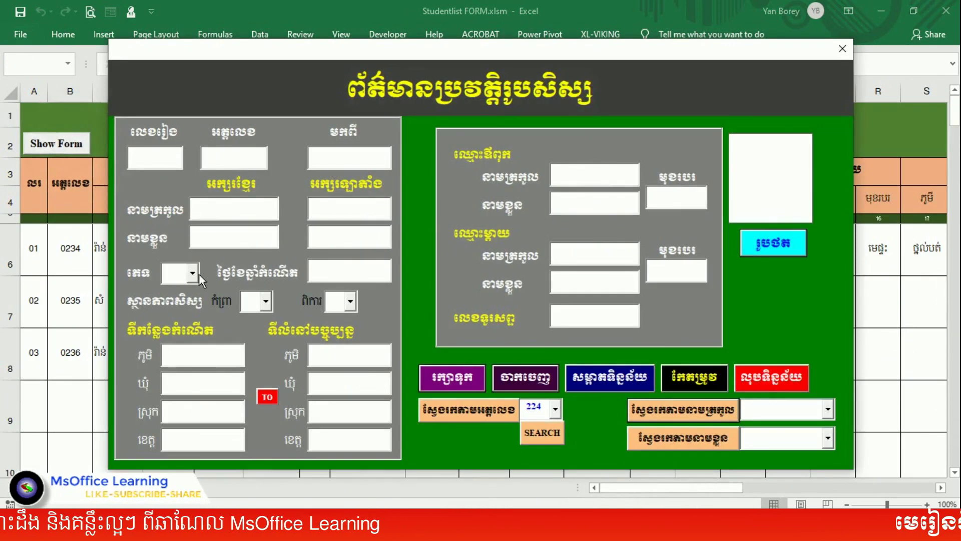
Show the form's gender (ប, ស, ប១, ស១, ប២, ស២), កំព្រា (១, ២, ៣) and ពិការ lists.
left_click(193, 273)
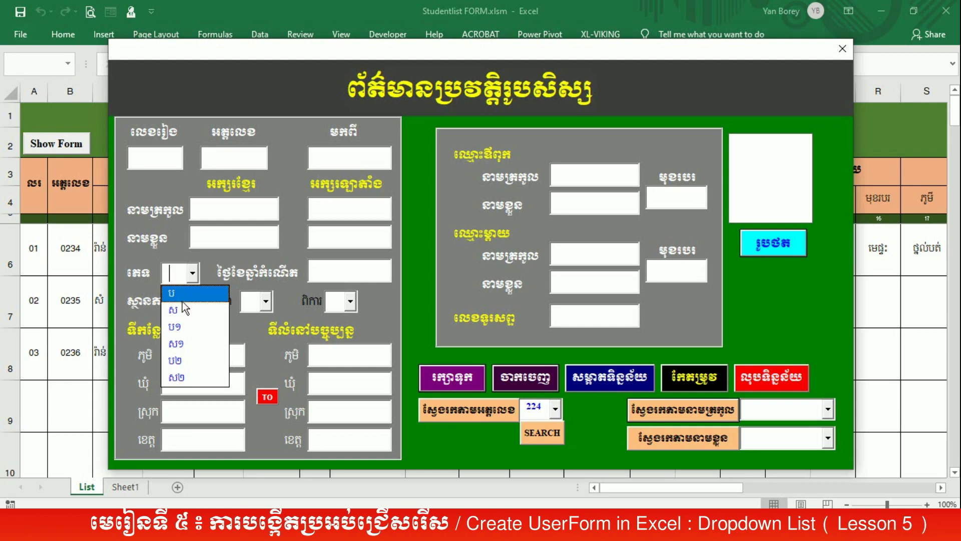
left_click(265, 301)
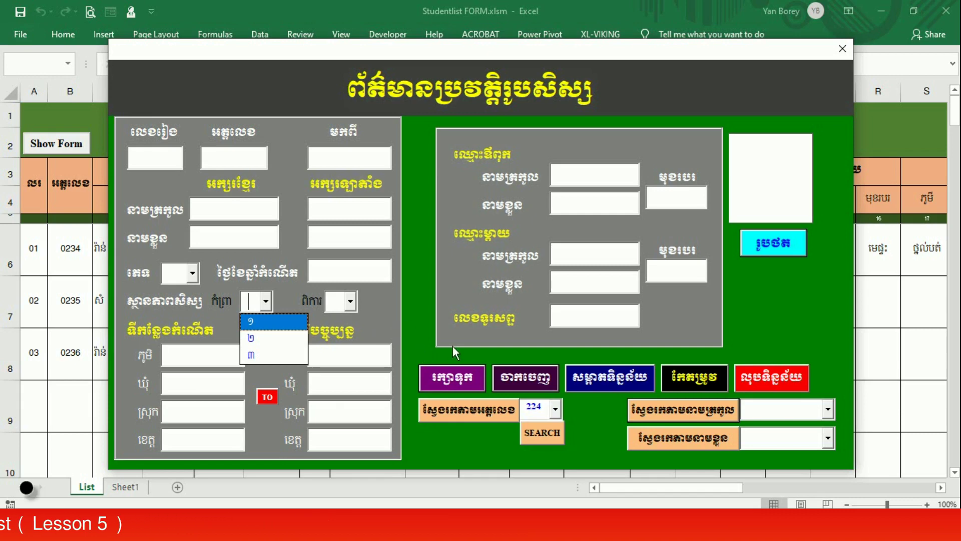
left_click(350, 302)
left_click(350, 302)
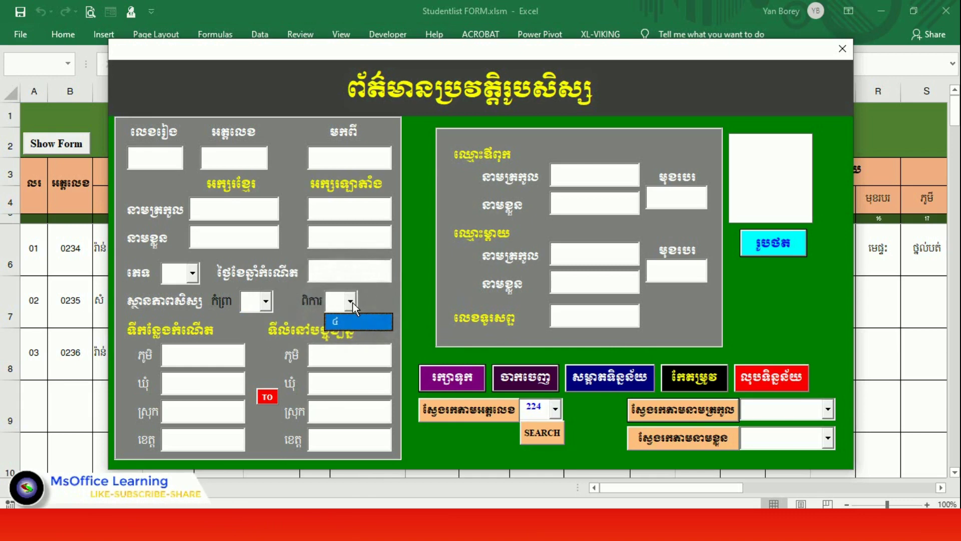
left_click(350, 303)
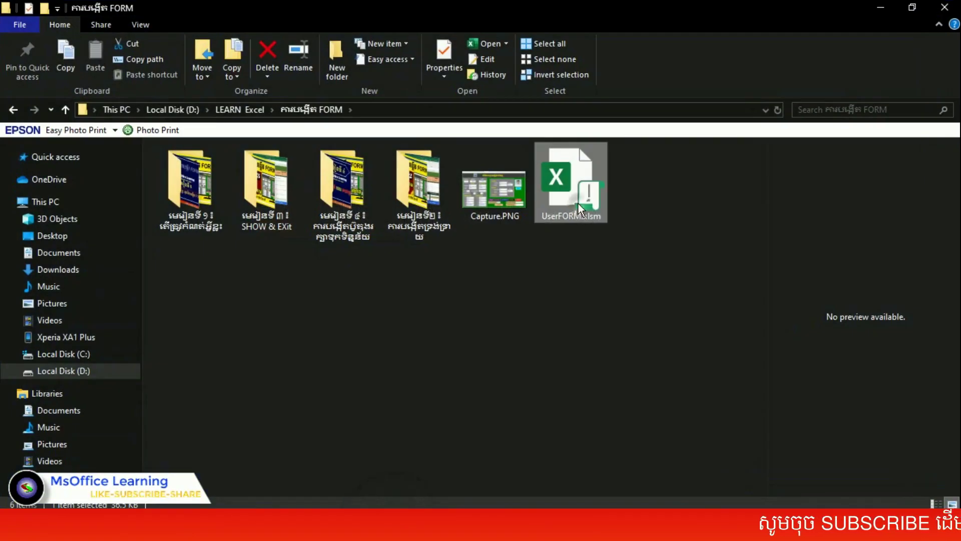
Open UserFORM.xlsm from the LEARN Excel folder and select cell K12.
double_click(578, 203)
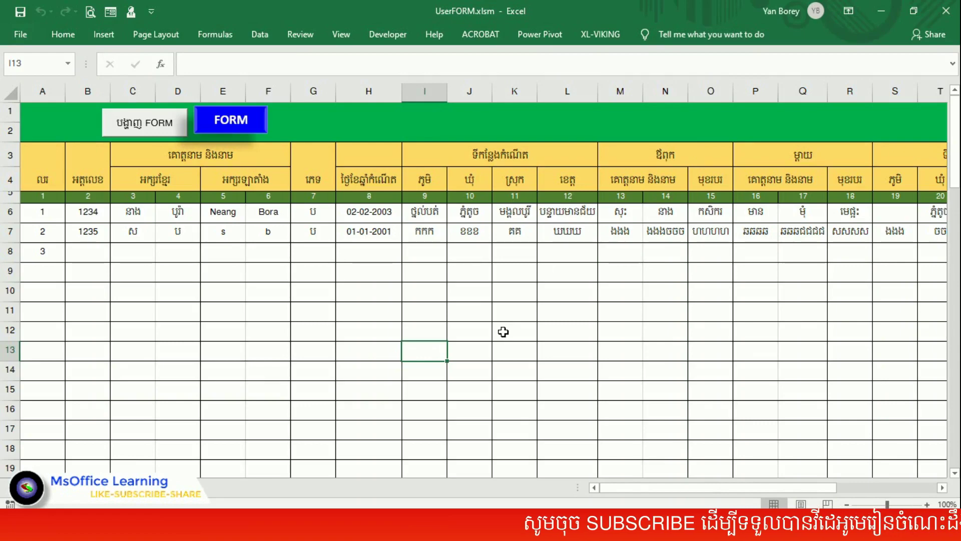
left_click(501, 330)
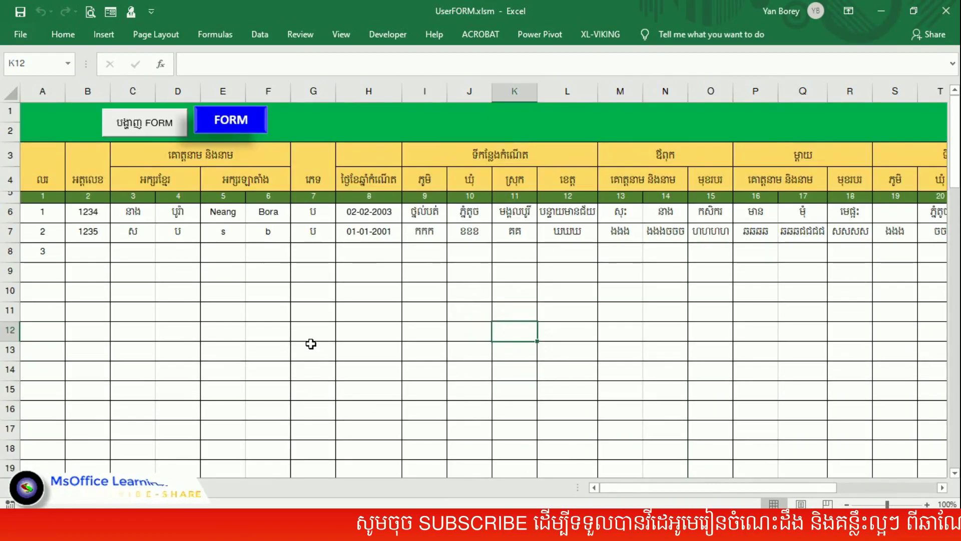
Open the student form, find the gender and orphan dropdowns empty, and close it.
left_click(150, 127)
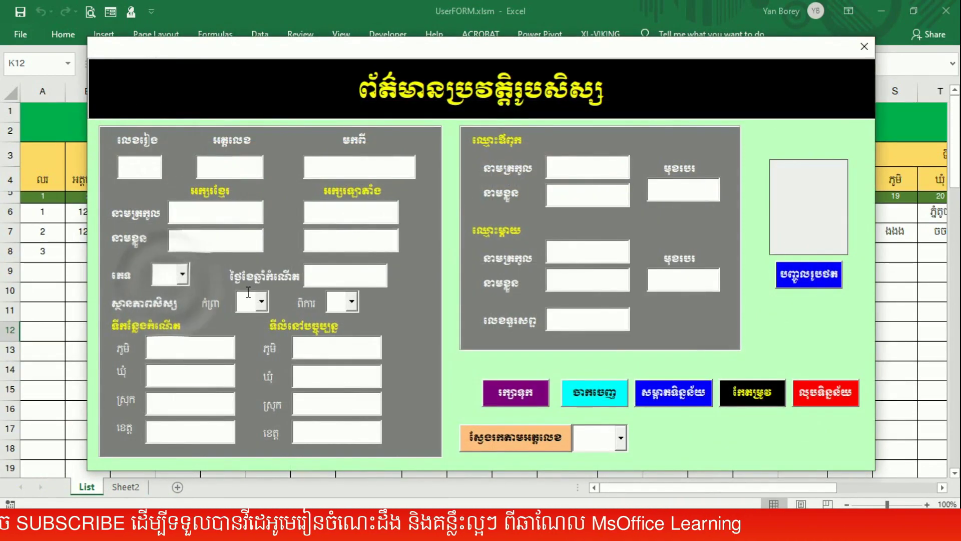
left_click(183, 275)
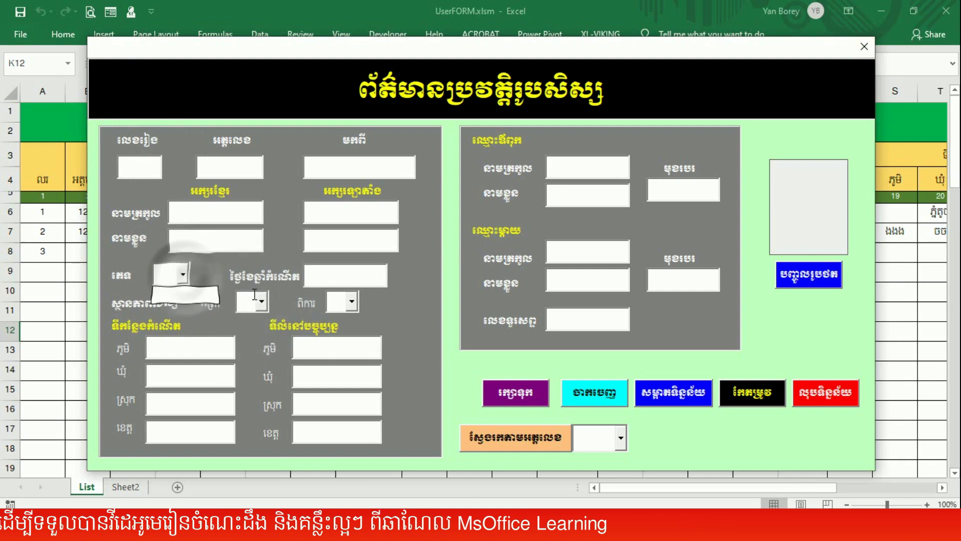
left_click(253, 295)
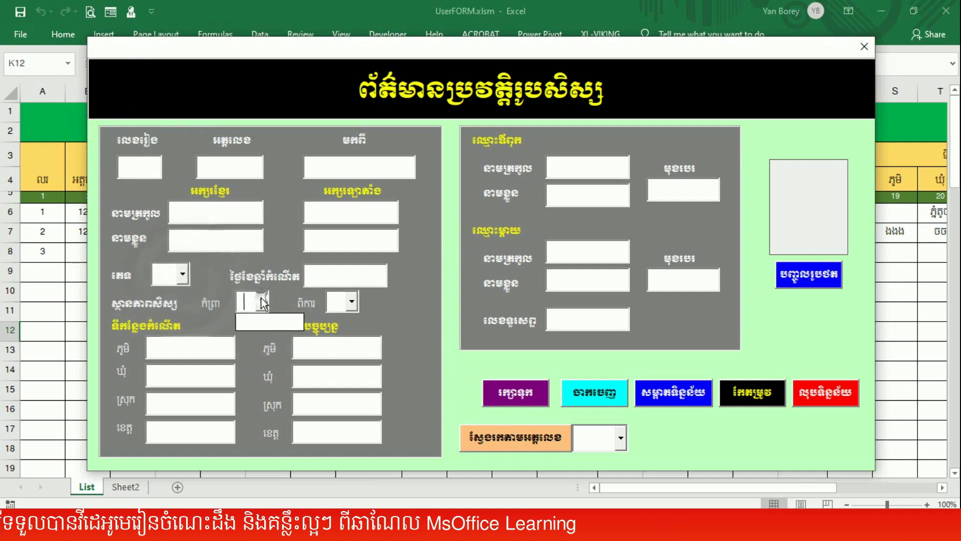
left_click(183, 283)
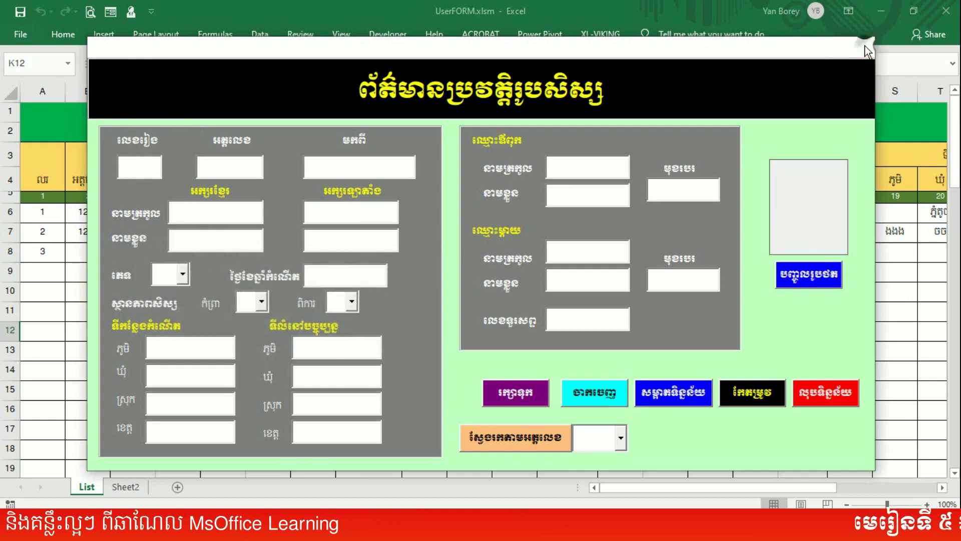
left_click(865, 49)
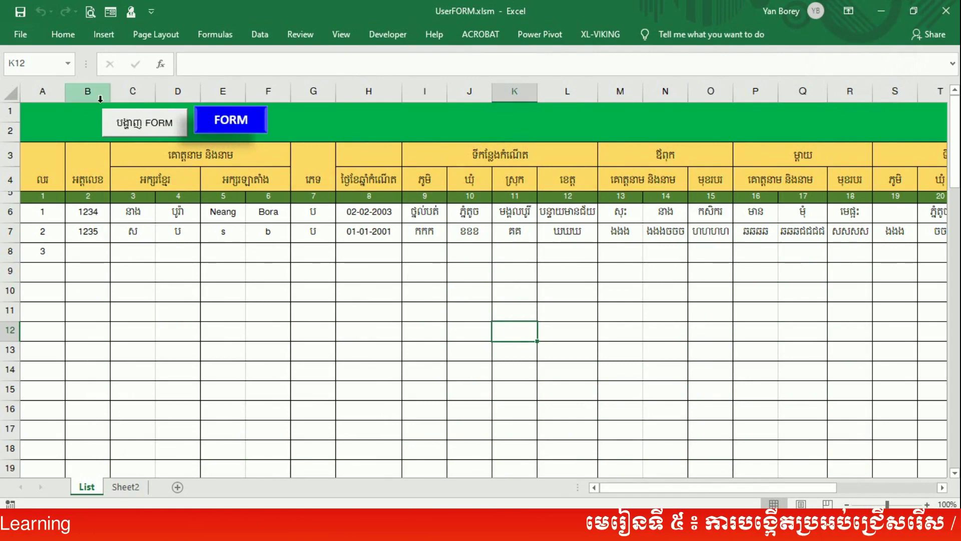
Reopen the form, confirm gender, orphan and disability lists are empty, then close it.
left_click(115, 134)
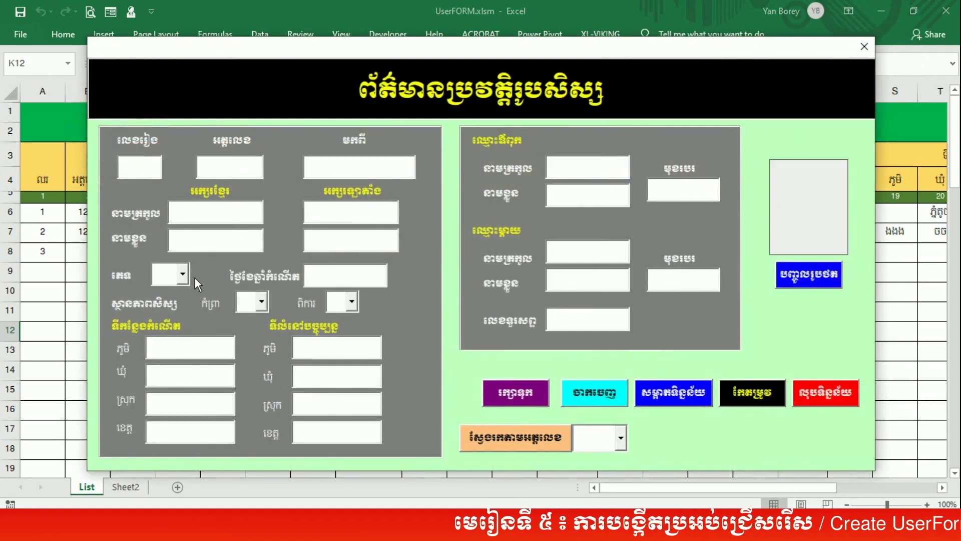
left_click(182, 281)
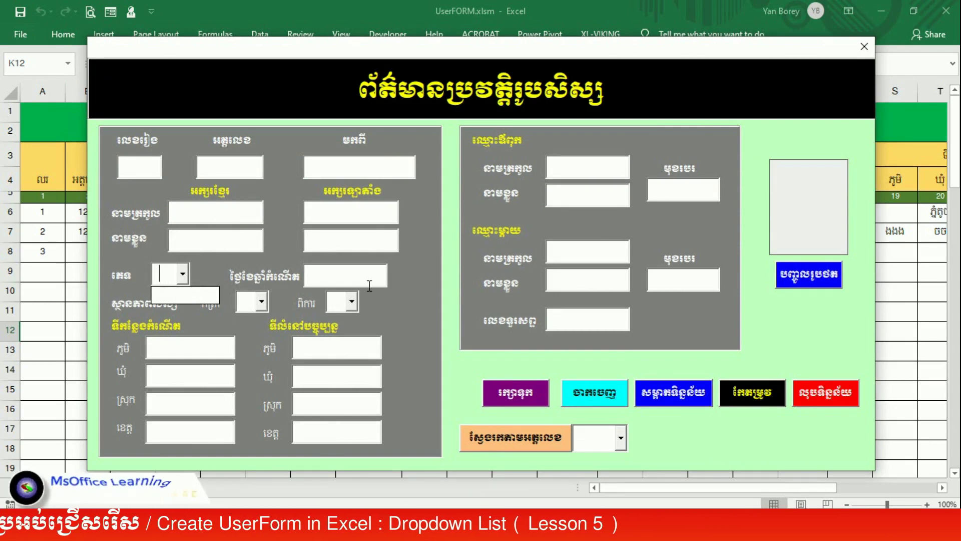
left_click(261, 299)
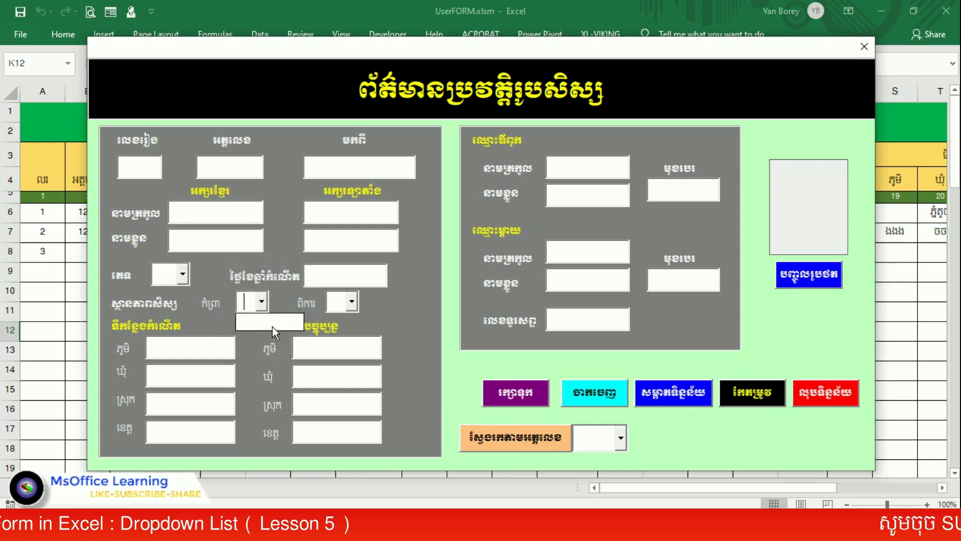
left_click(352, 301)
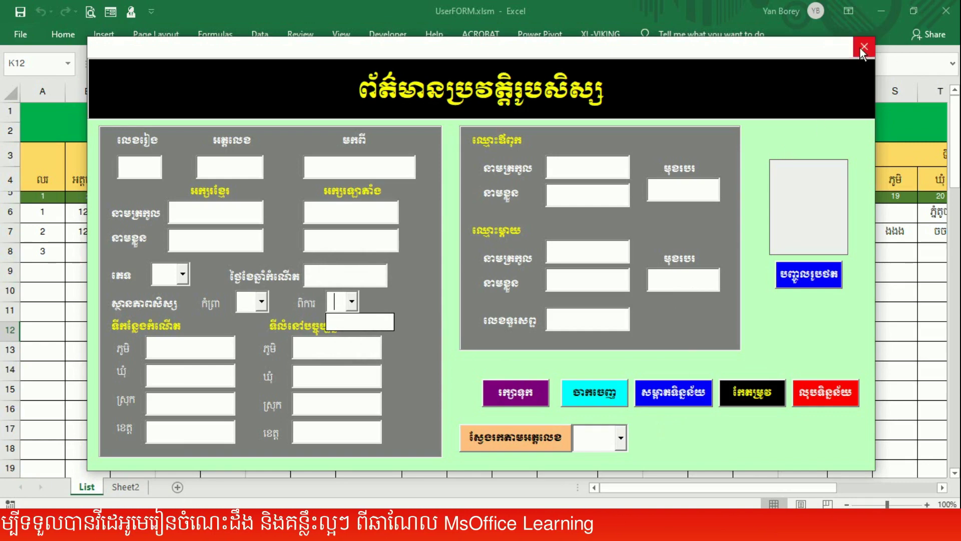
left_click(593, 397)
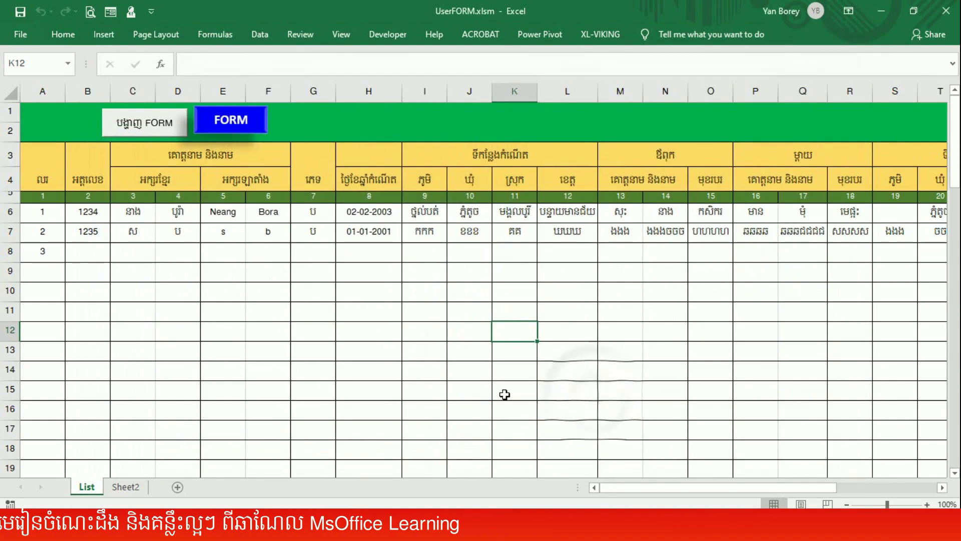
On Sheet2, enter the headings ភេទ in A1 and កំព្រា in B1.
left_click(123, 489)
left_click(170, 151)
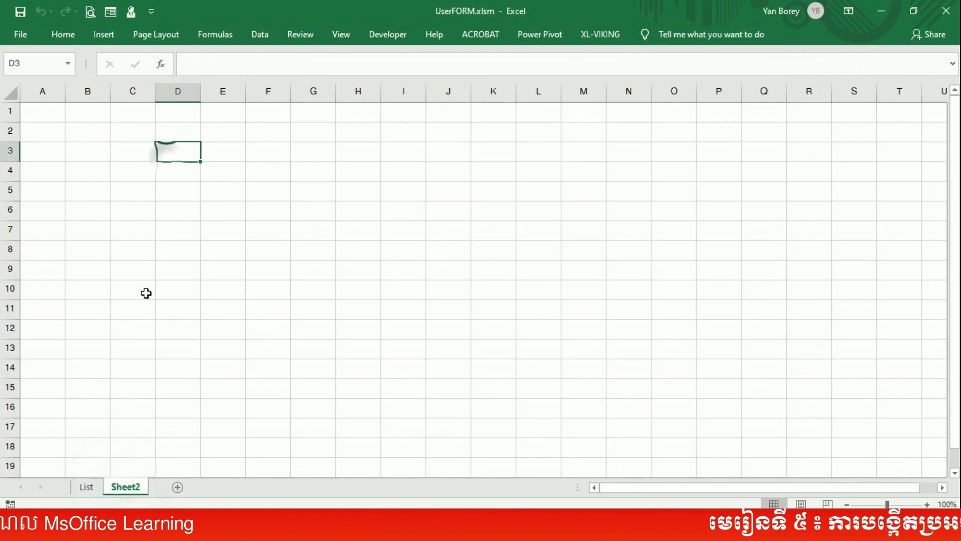
left_click(87, 488)
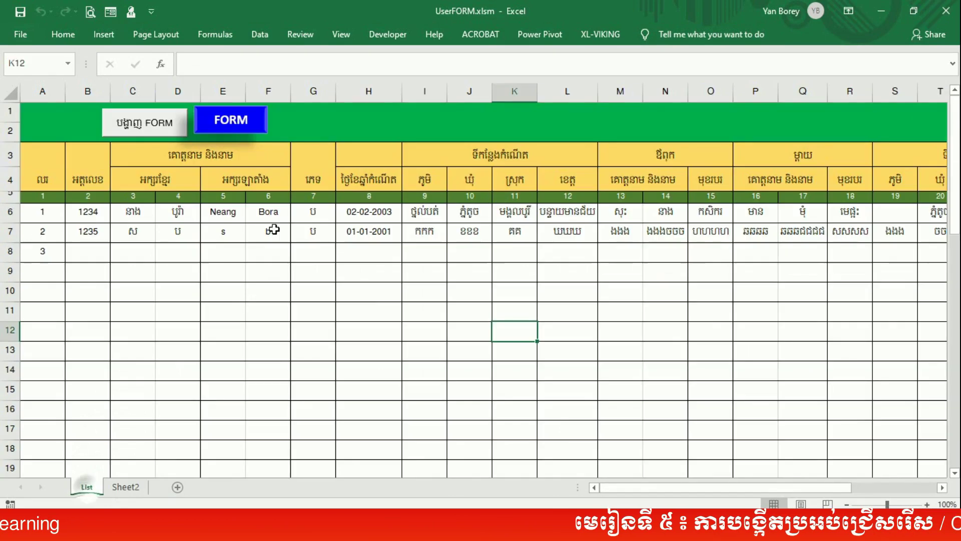
left_click(126, 487)
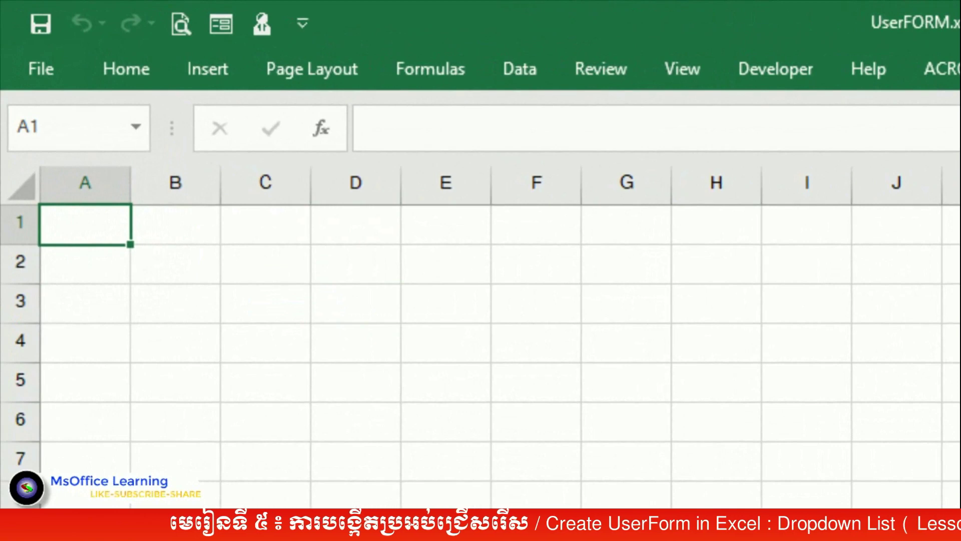
type("ភេទ")
key("Tab")
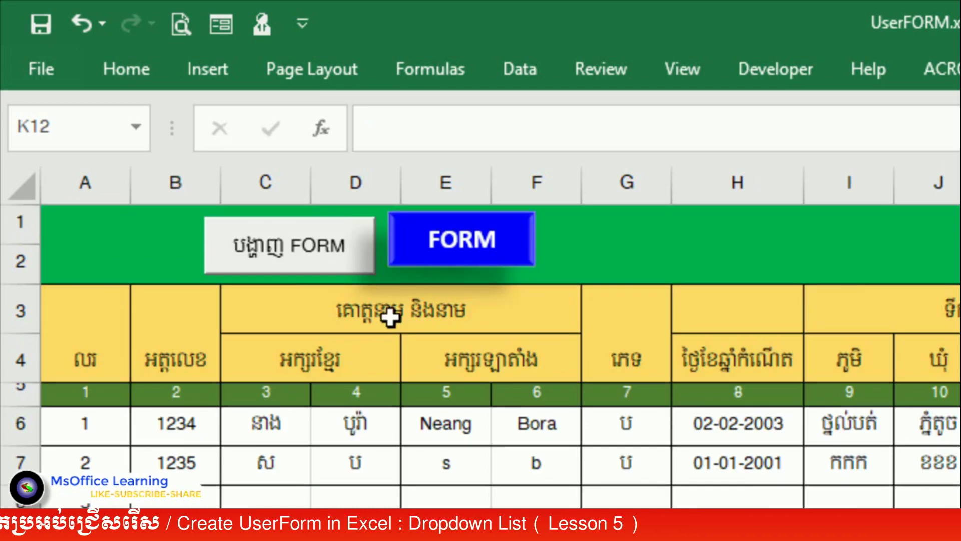
left_click(311, 245)
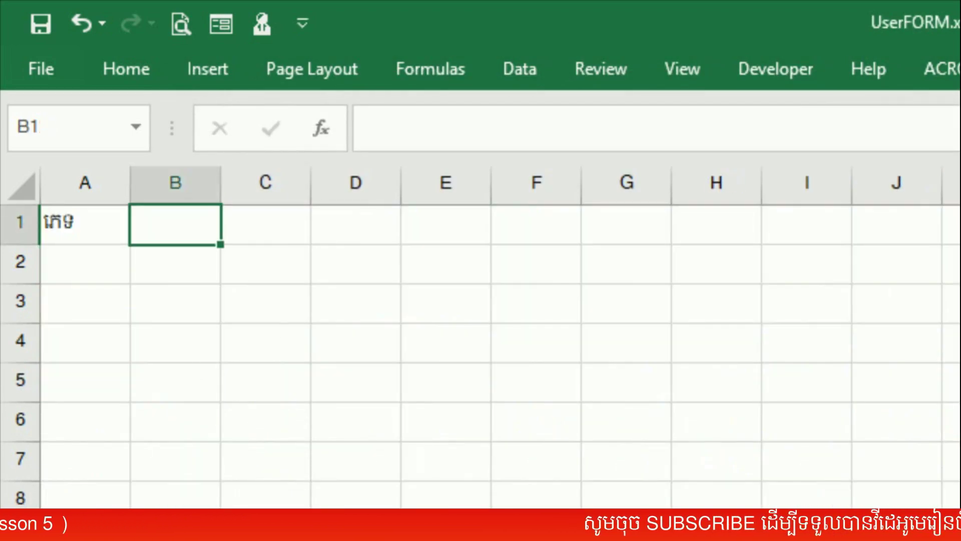
type("គ")
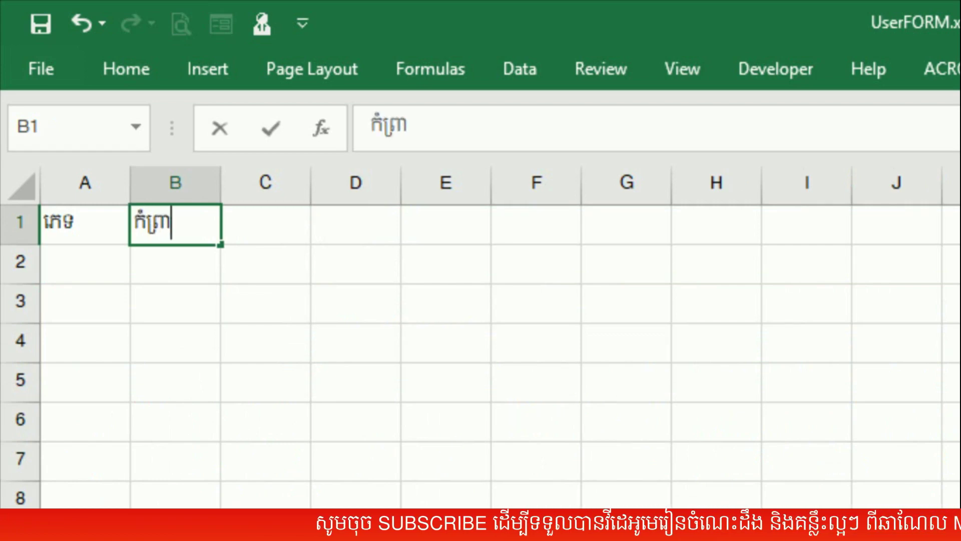
type("ា")
key("Tab")
Enter ពិការ in C1 and an ID heading in D1.
type("ពិ")
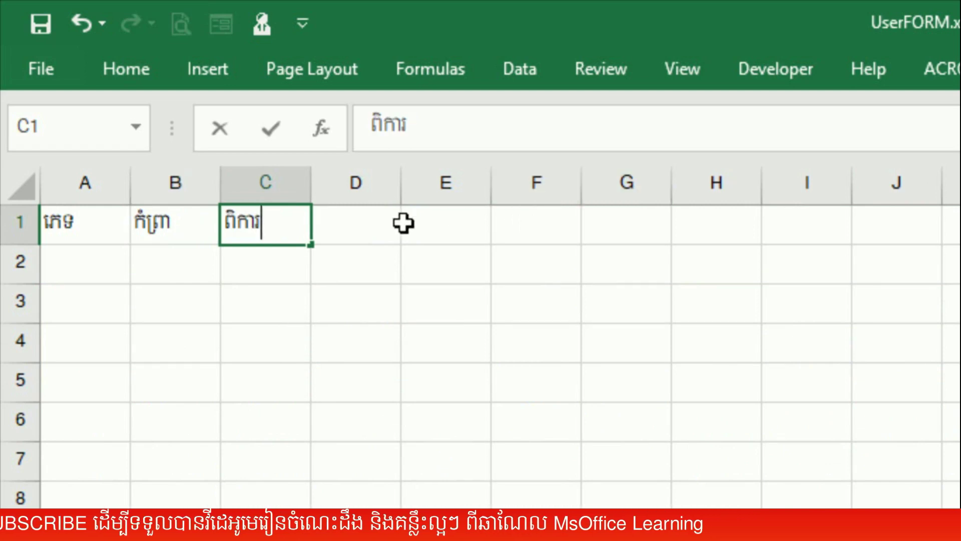
left_click(370, 224)
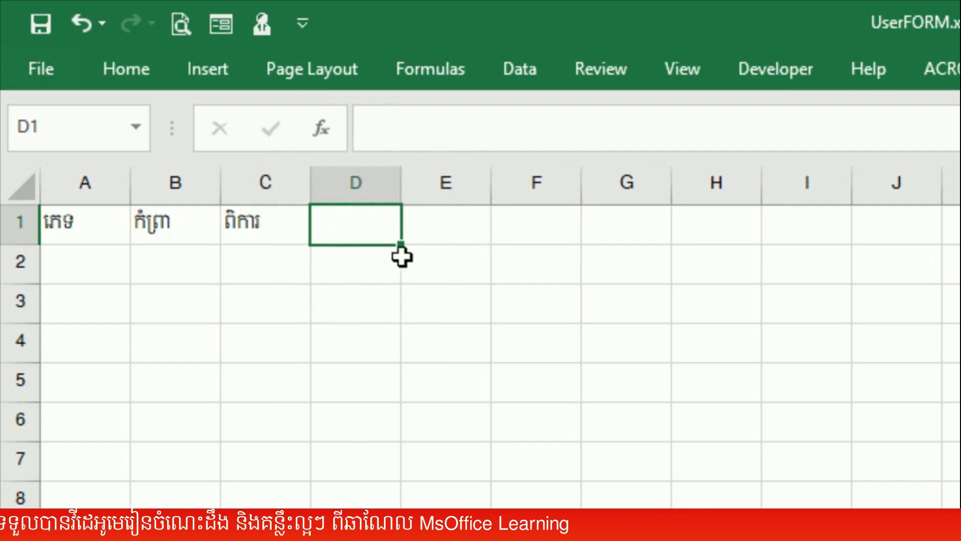
type("អ្ន")
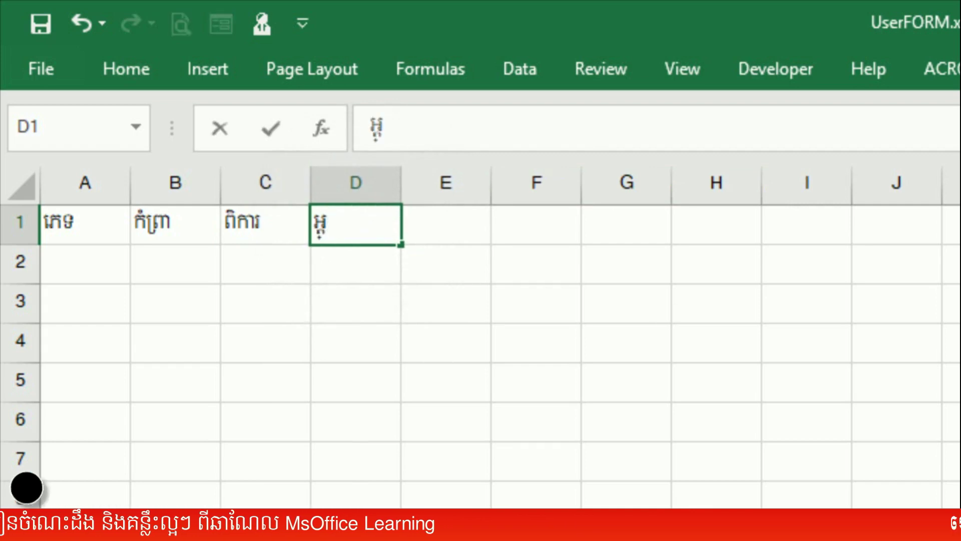
type("ន")
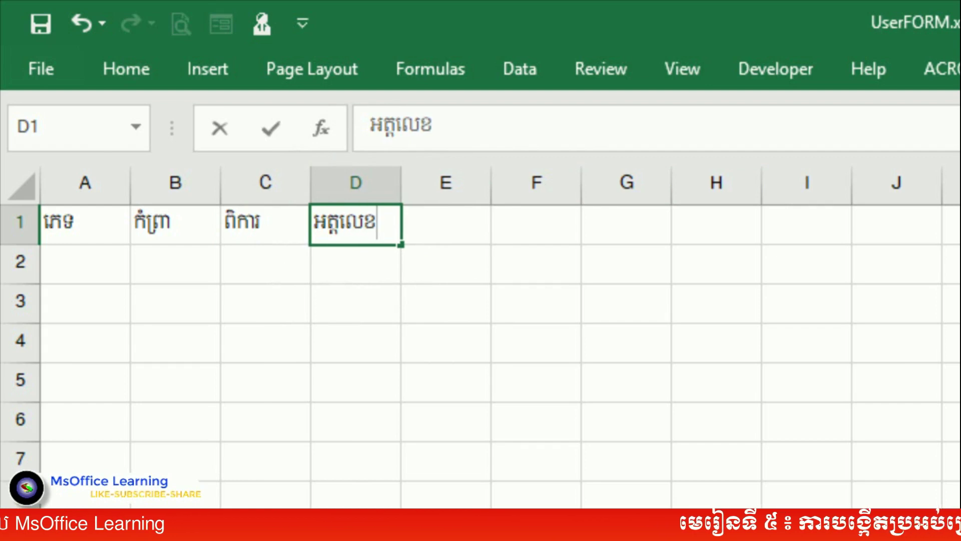
key("Return")
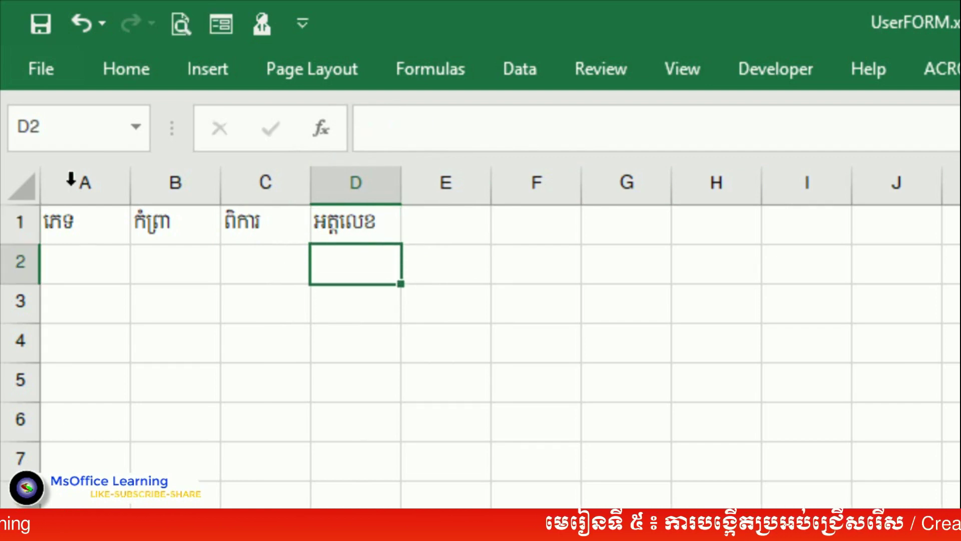
Delete the extra D1 heading and select the headings A1:C1.
left_click(81, 216)
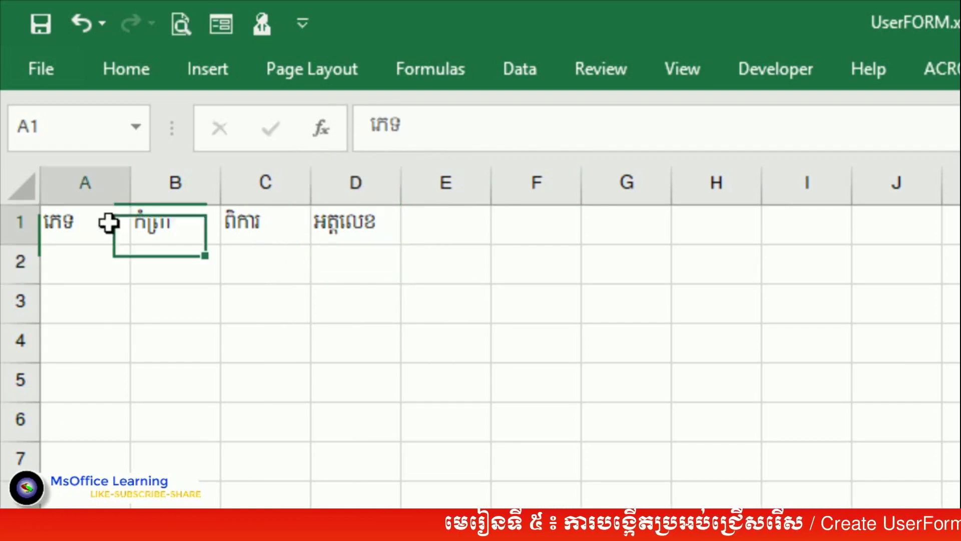
left_click(373, 228)
key("Delete")
left_click(441, 421)
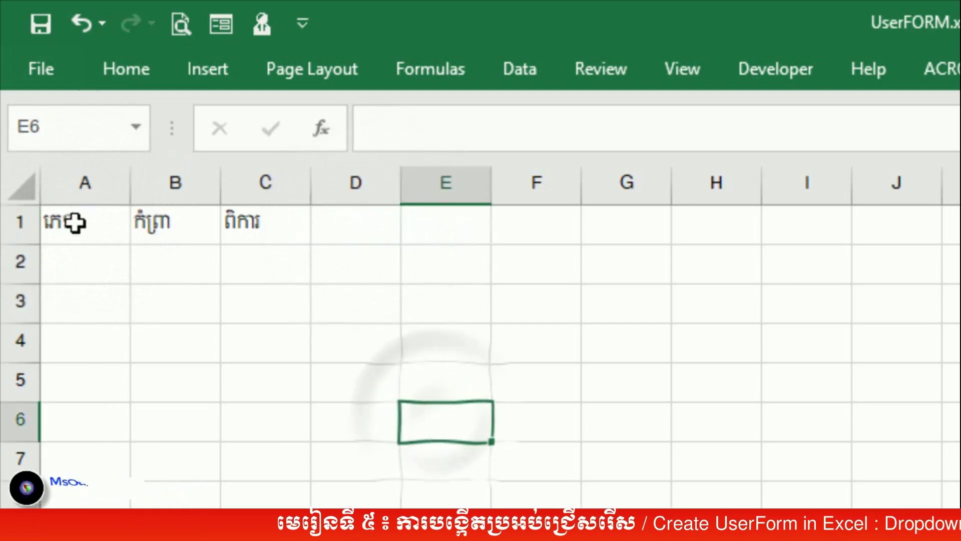
left_click_drag(75, 220, 264, 231)
left_click(196, 297)
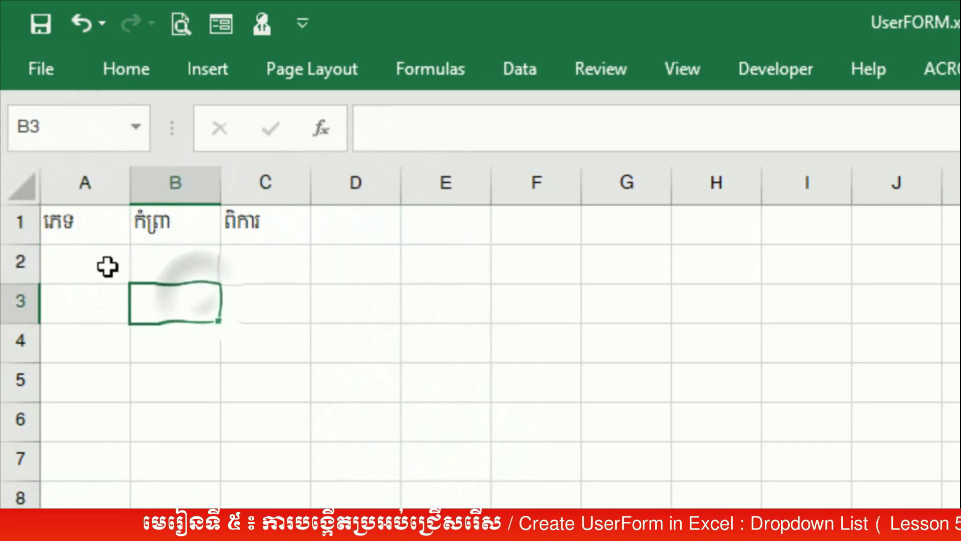
left_click(109, 266)
left_click_drag(68, 223, 243, 228)
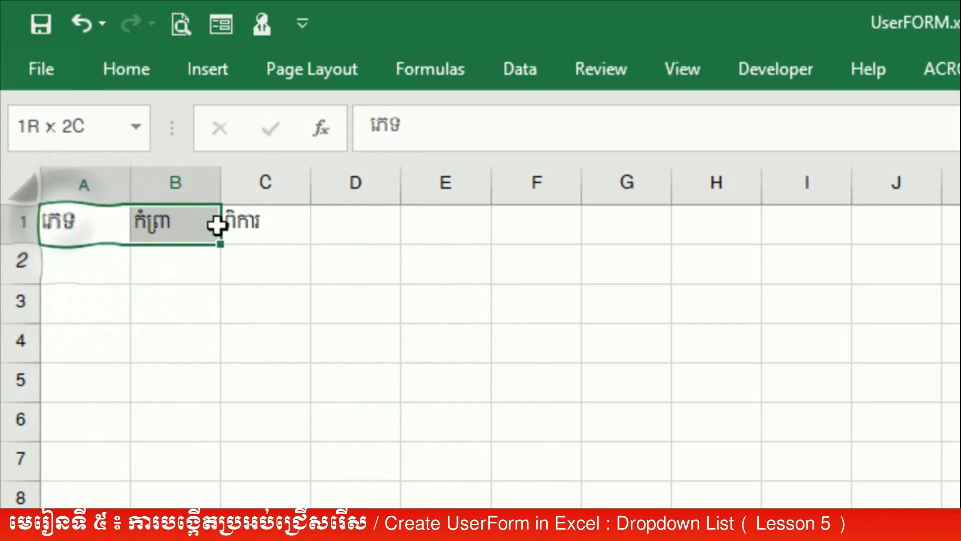
Fill headings A1:C1 yellow and enter ប្រុស and ស្រី under ភេទ.
right_click(244, 228)
left_click(362, 187)
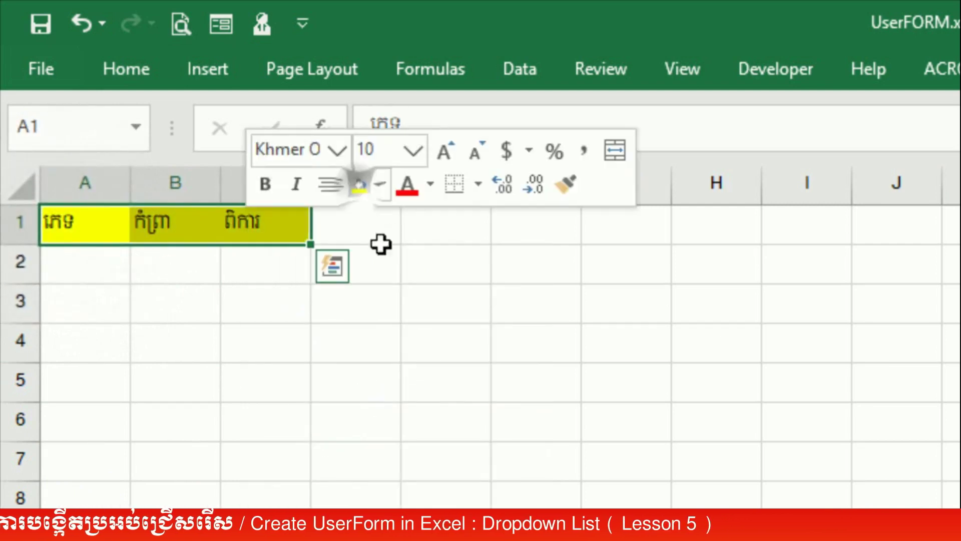
left_click(445, 378)
left_click(88, 276)
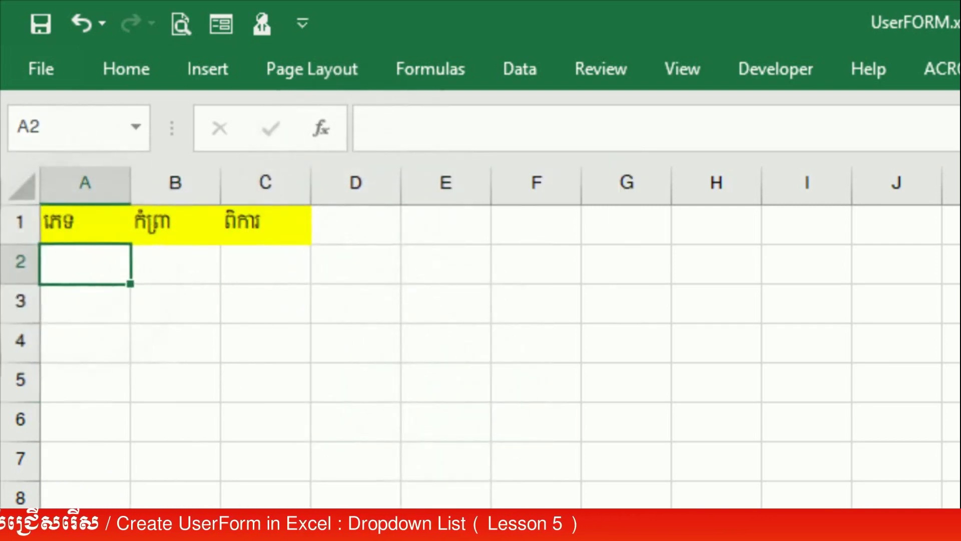
type("ប៉ុ")
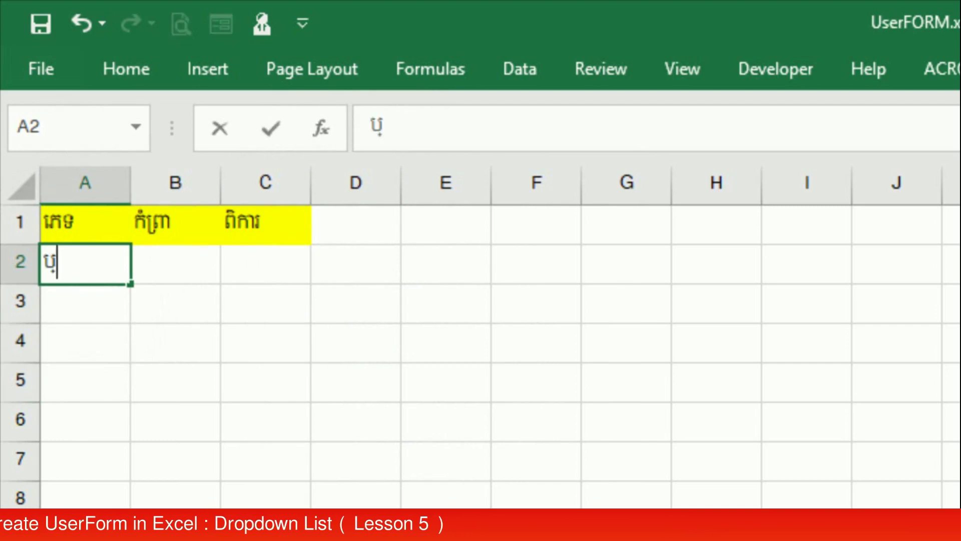
key("Tab")
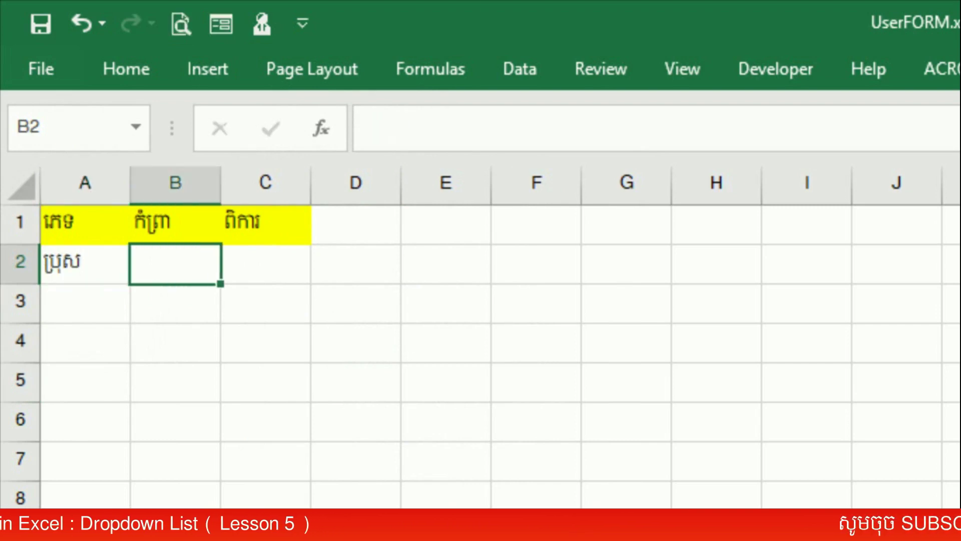
key("Return")
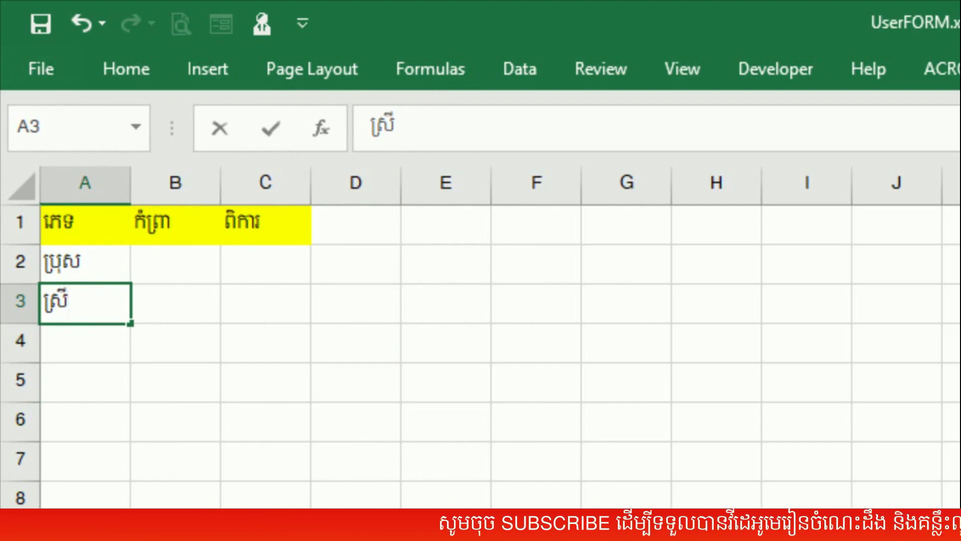
left_click(152, 249)
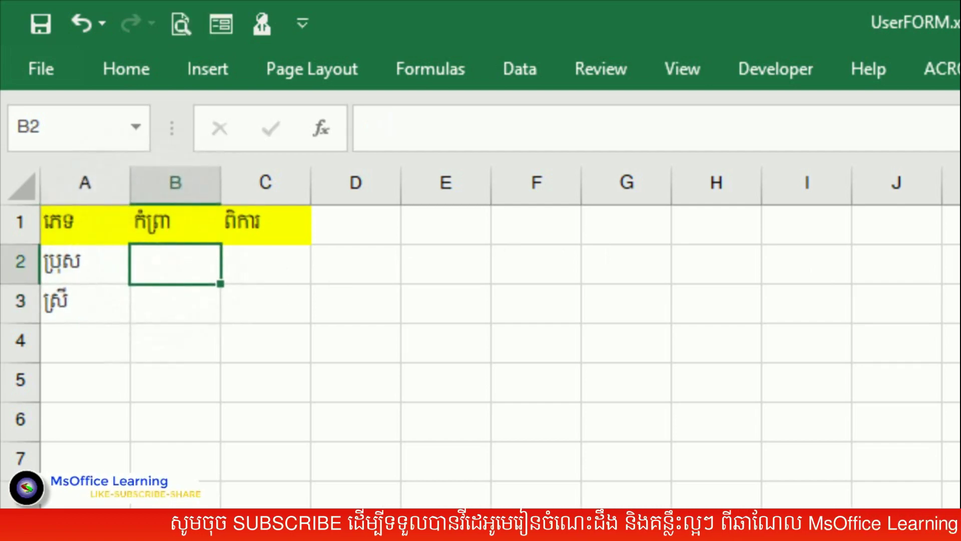
Enter ឪពុក, ម្ដាយ, ពុក-ម្ដាយ in B2:B4 and ពិការ in C2.
type("ឪពុក")
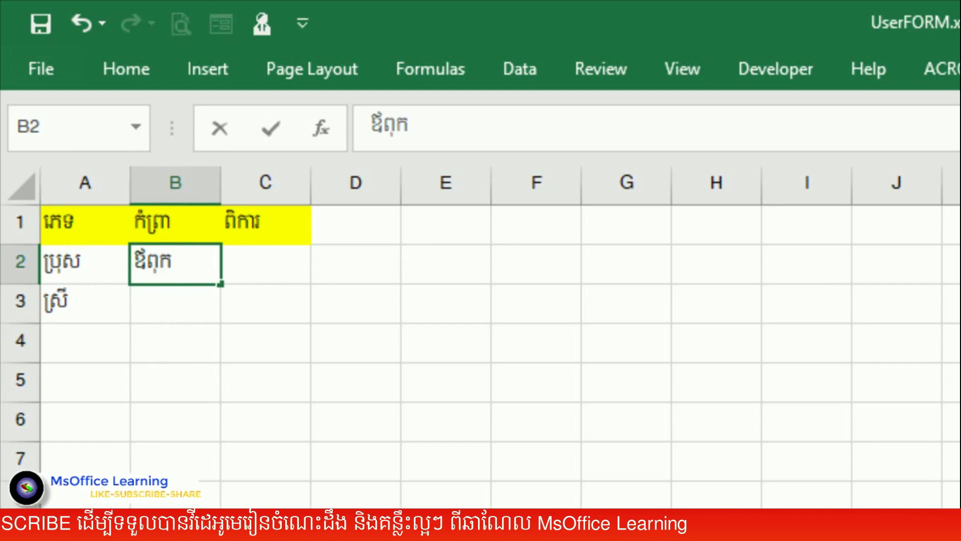
key("Return")
type("ម្តាយ")
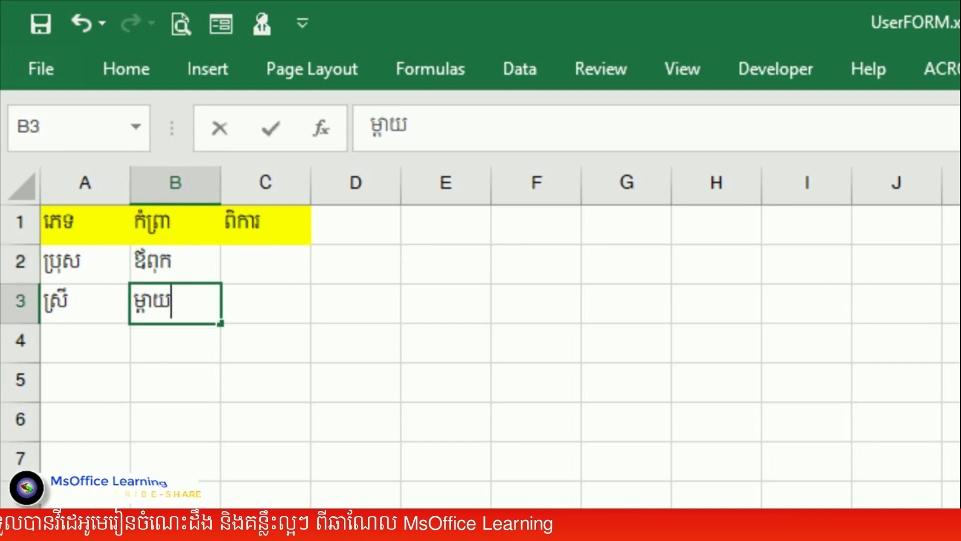
key("Return")
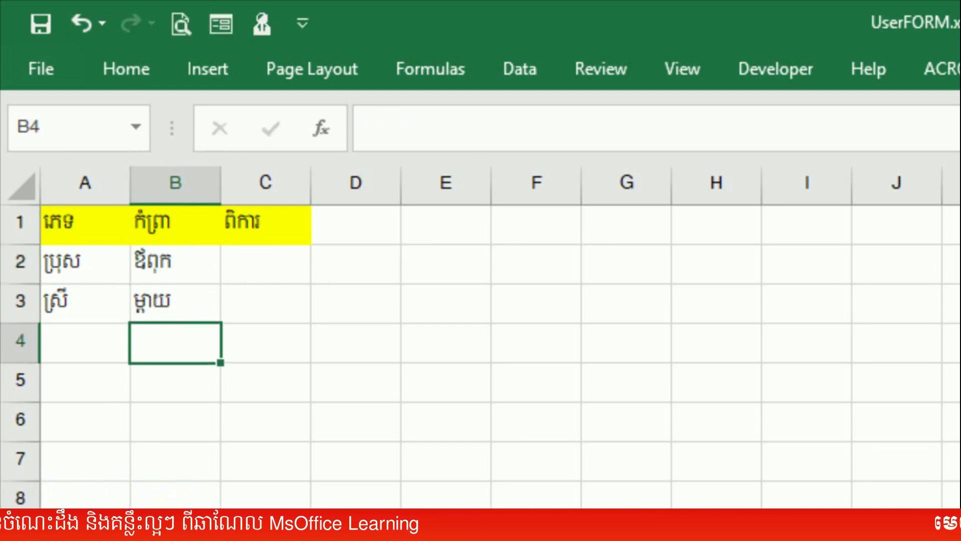
type("ពុក-ម្ដាយ")
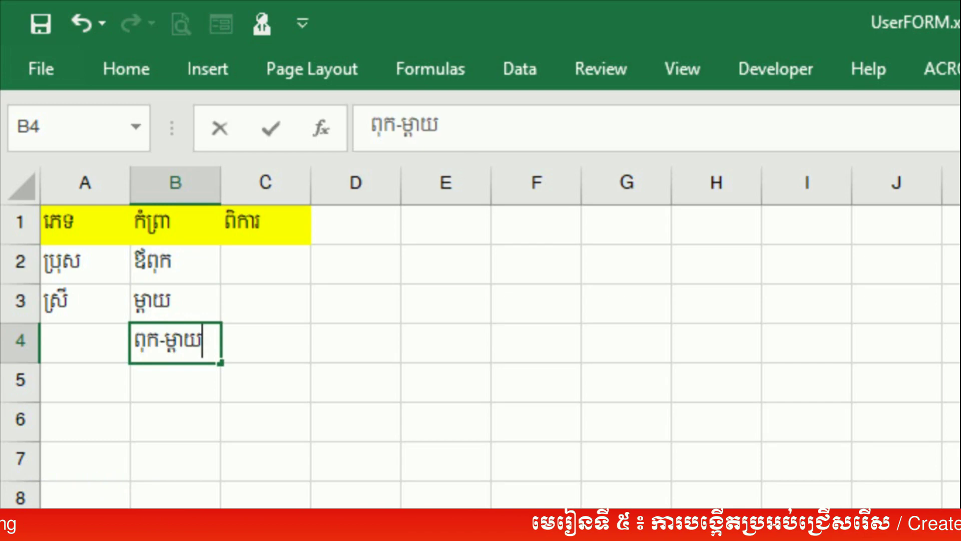
key("Tab")
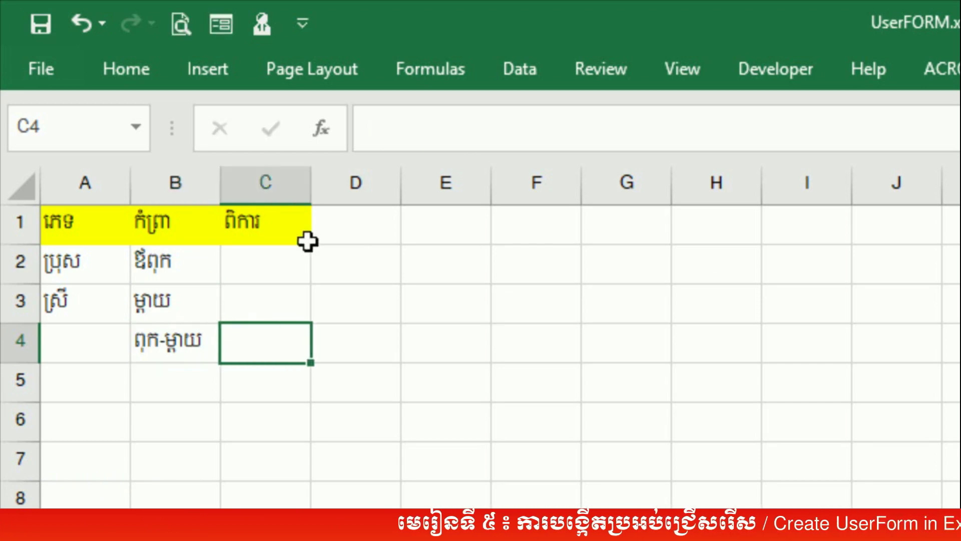
left_click(294, 260)
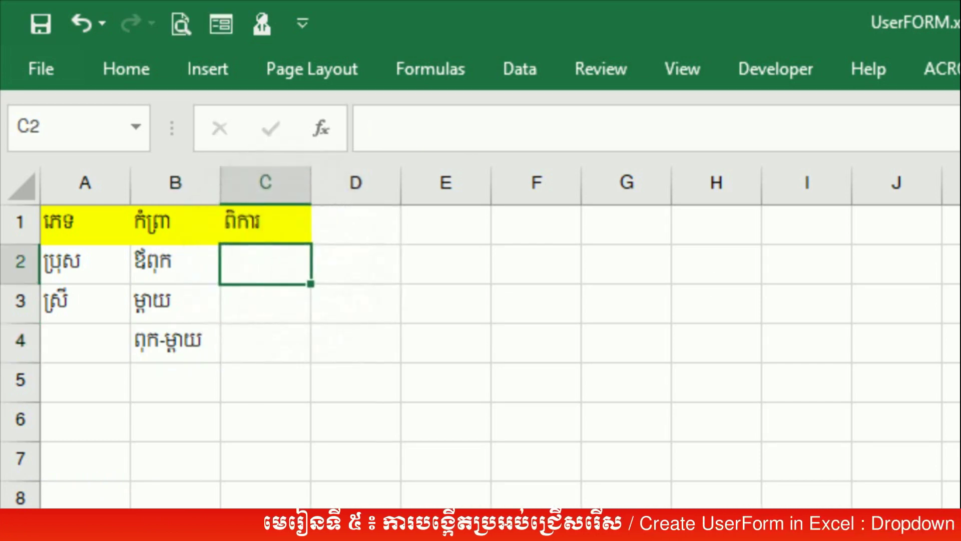
type("ពិការ")
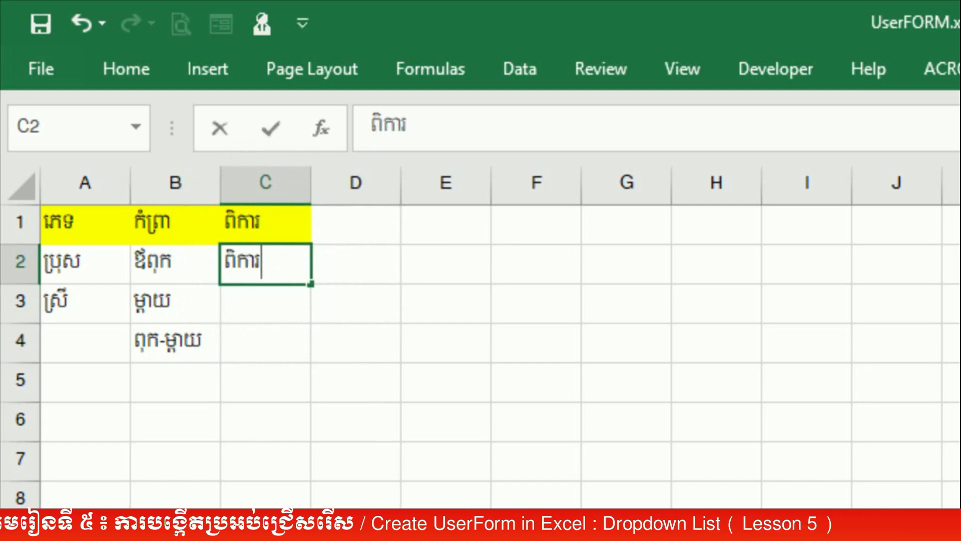
left_click(801, 433)
Apply All Borders to the table A1:C4.
left_click_drag(101, 217, 248, 340)
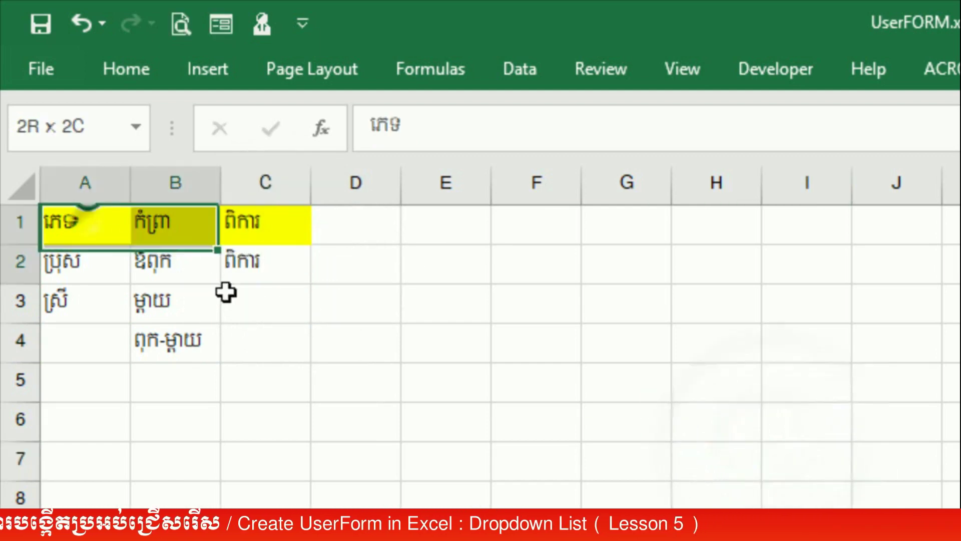
right_click(248, 340)
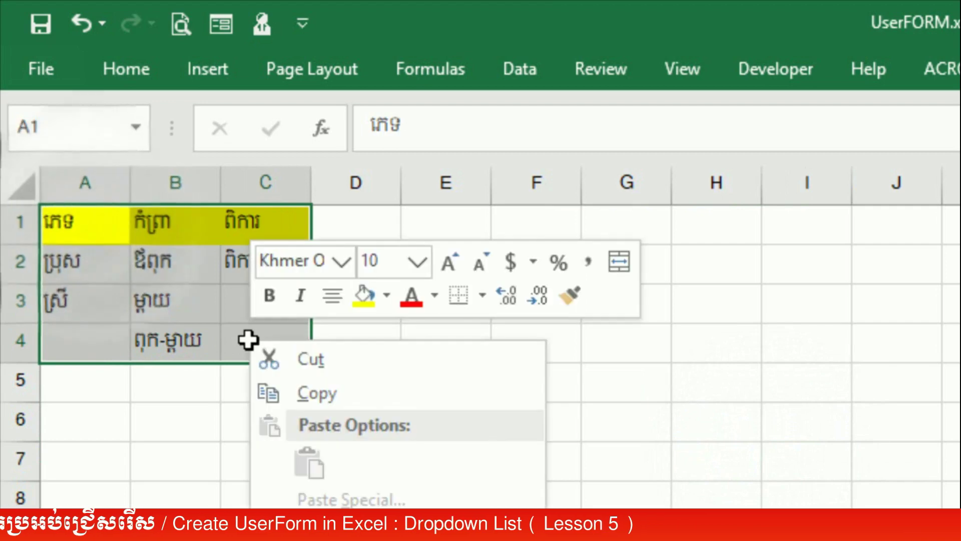
left_click(483, 296)
left_click(530, 502)
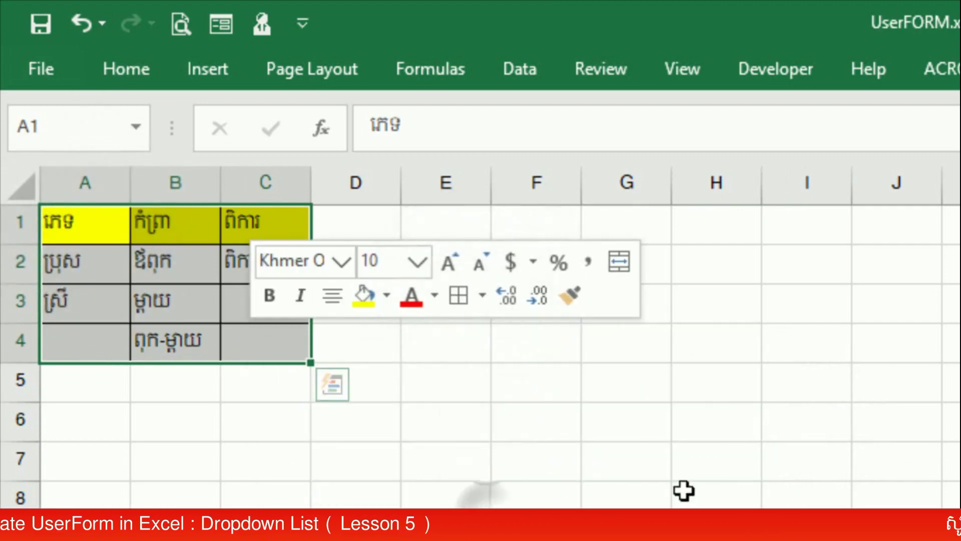
left_click(805, 518)
Centre the header row A1:C1 horizontally.
left_click_drag(75, 223, 253, 223)
right_click(253, 223)
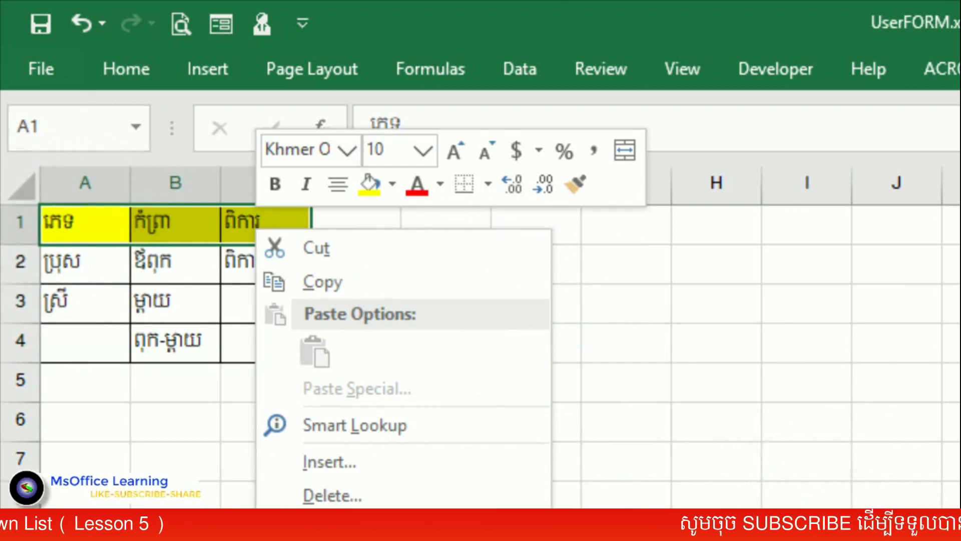
key("ctrl+1")
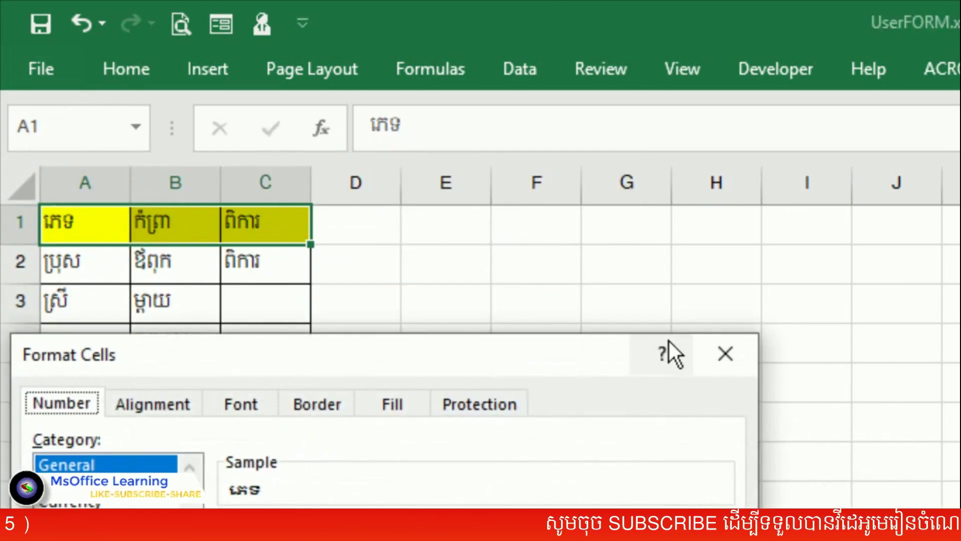
key("Escape")
left_click(126, 70)
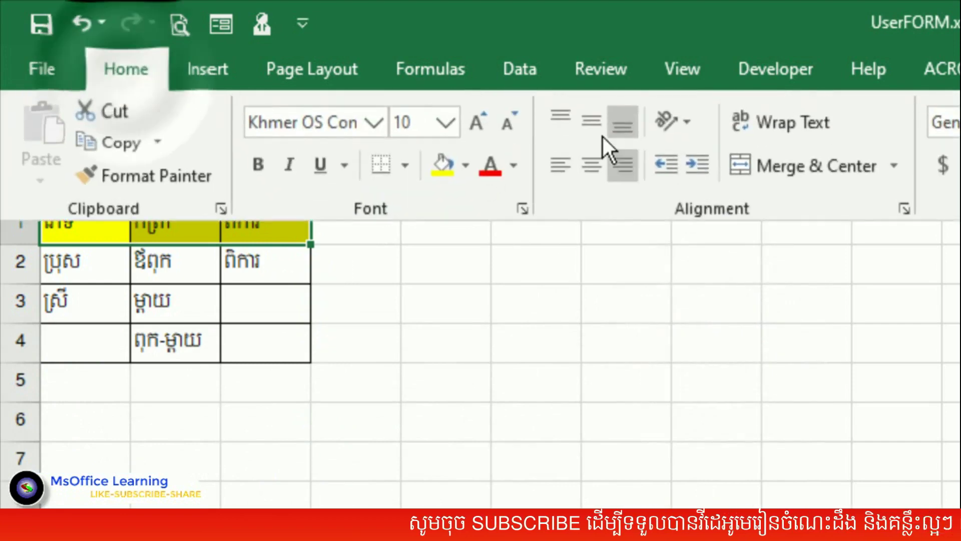
left_click(591, 165)
left_click(404, 375)
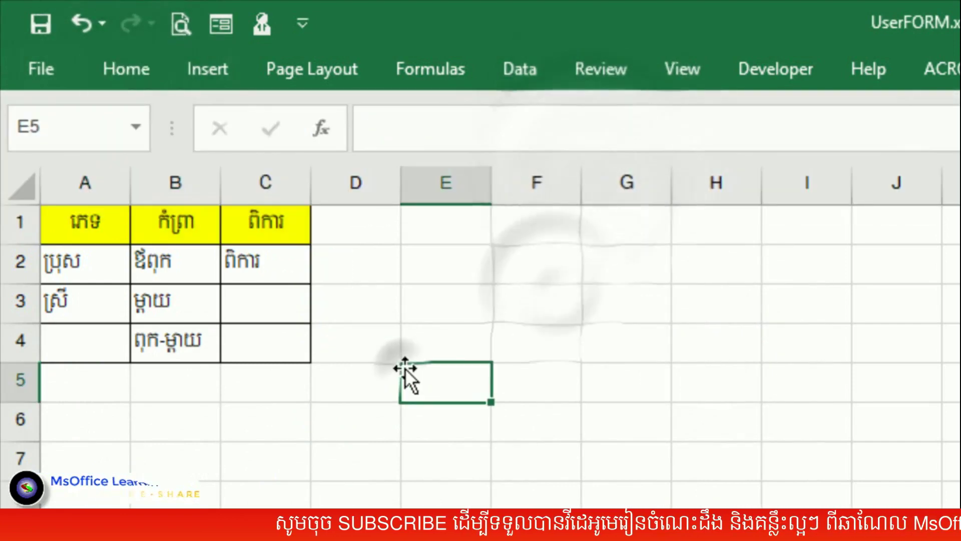
Centre all cell text on the sheet both vertically and horizontally.
left_click(22, 184)
left_click(135, 88)
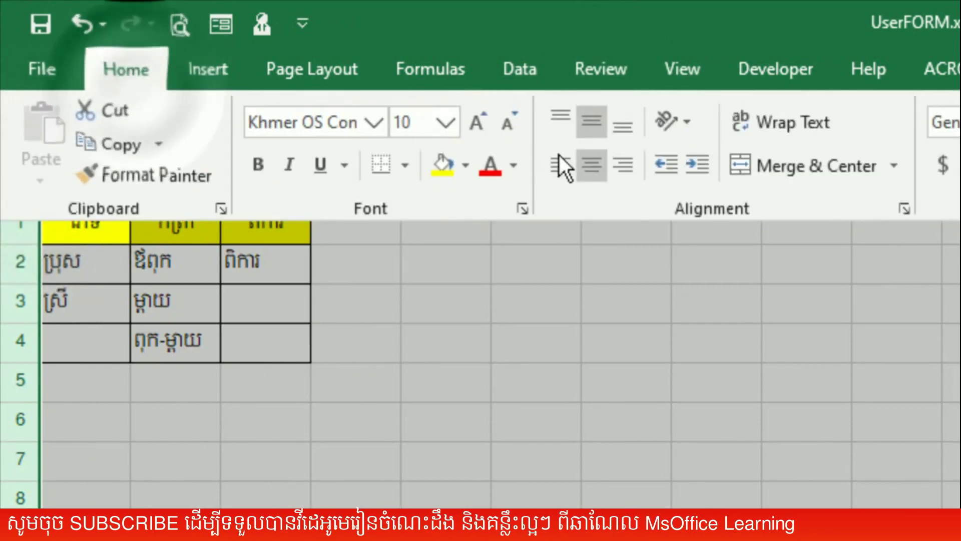
left_click(587, 121)
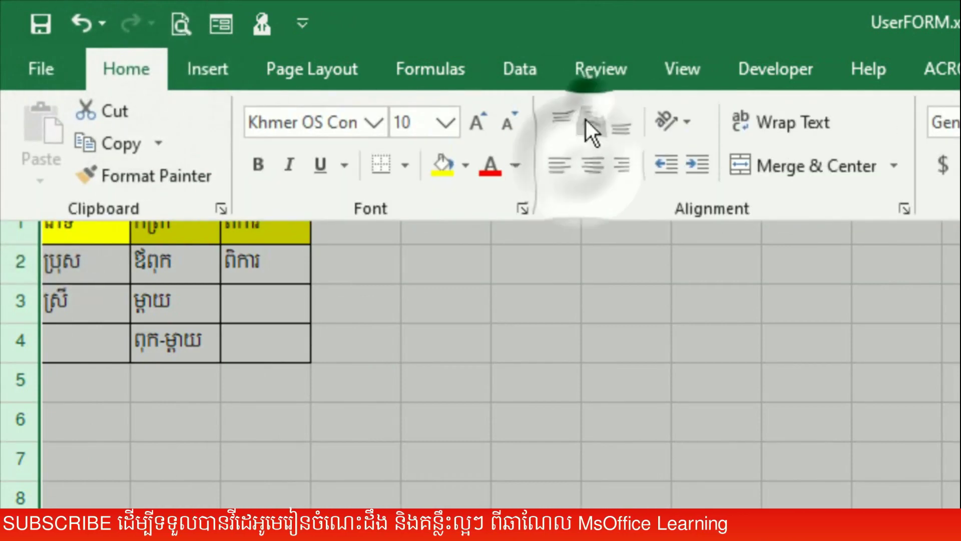
left_click(587, 163)
left_click(153, 385)
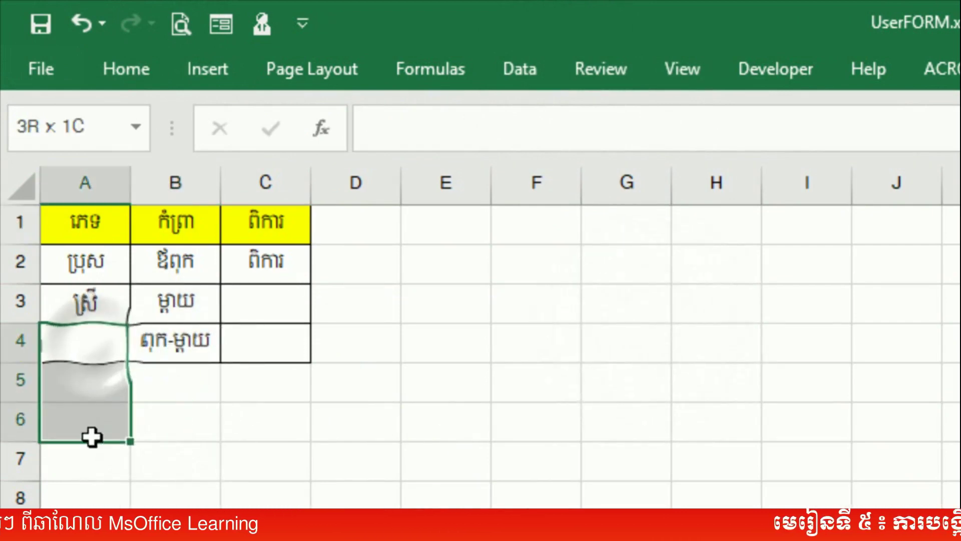
left_click_drag(93, 345, 81, 380)
Select A2:A3 on Sheet2 and give the range the name sex.
left_click(492, 383)
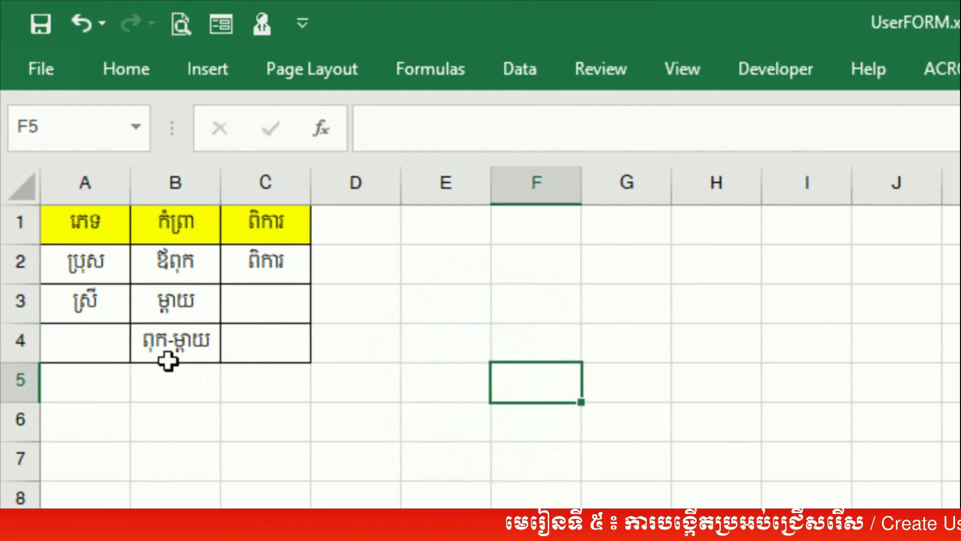
left_click_drag(112, 263, 97, 290)
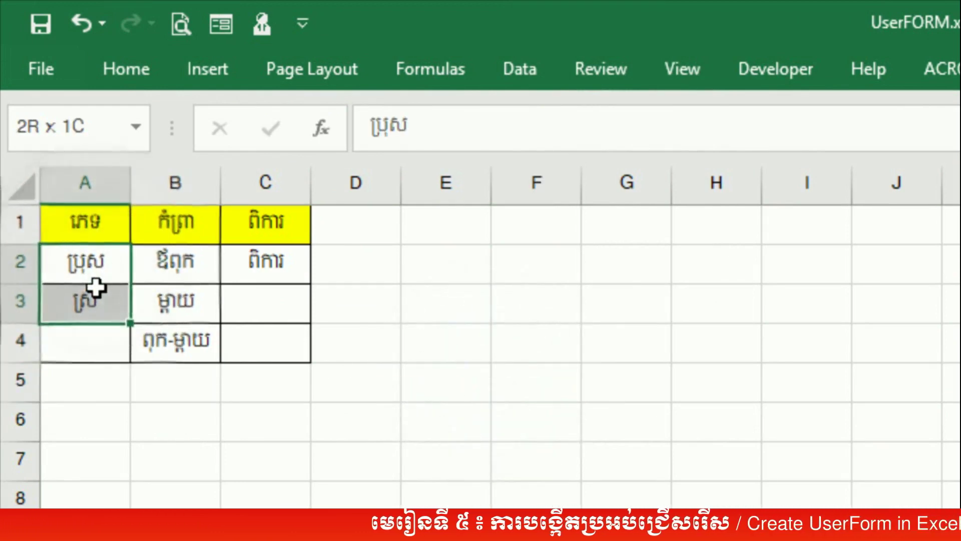
left_click(403, 333)
left_click(94, 262)
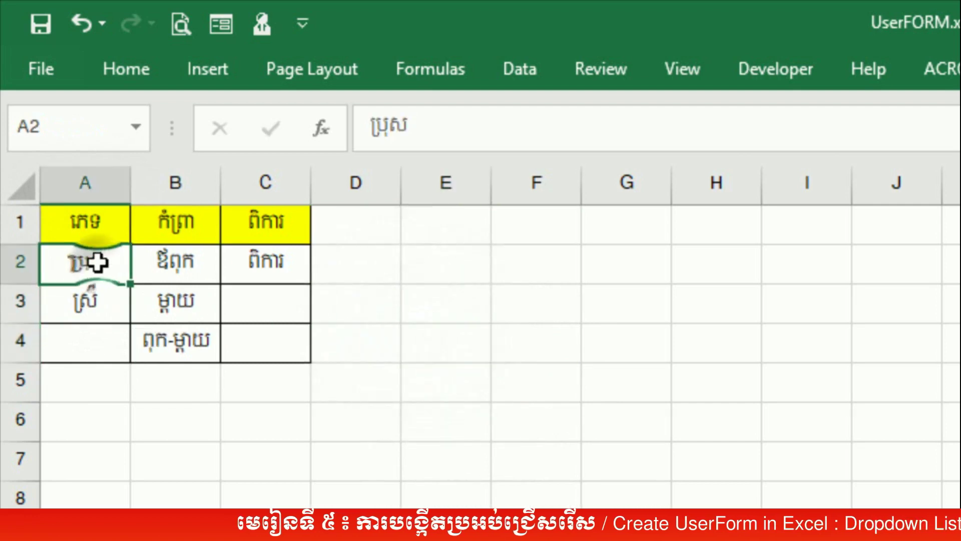
left_click_drag(95, 261, 94, 296)
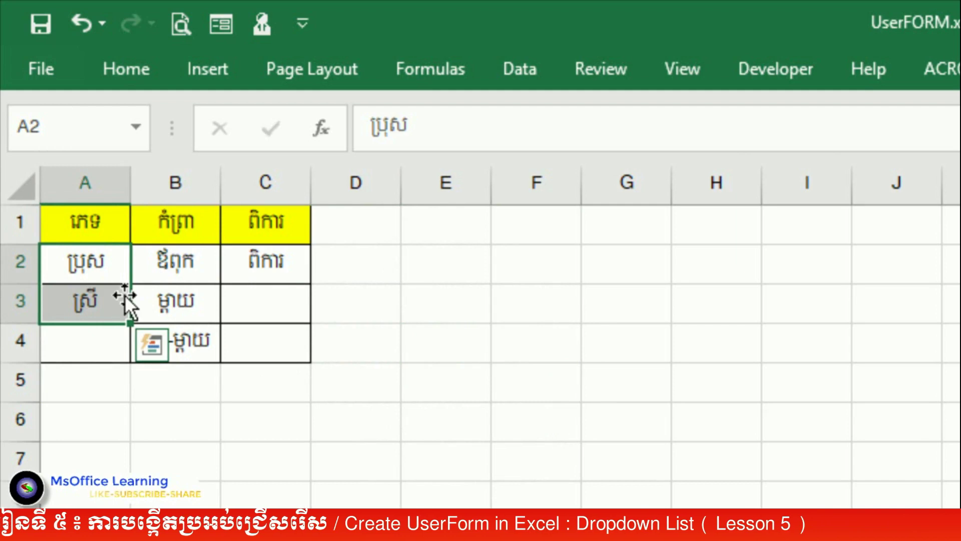
left_click(309, 300)
left_click(104, 455)
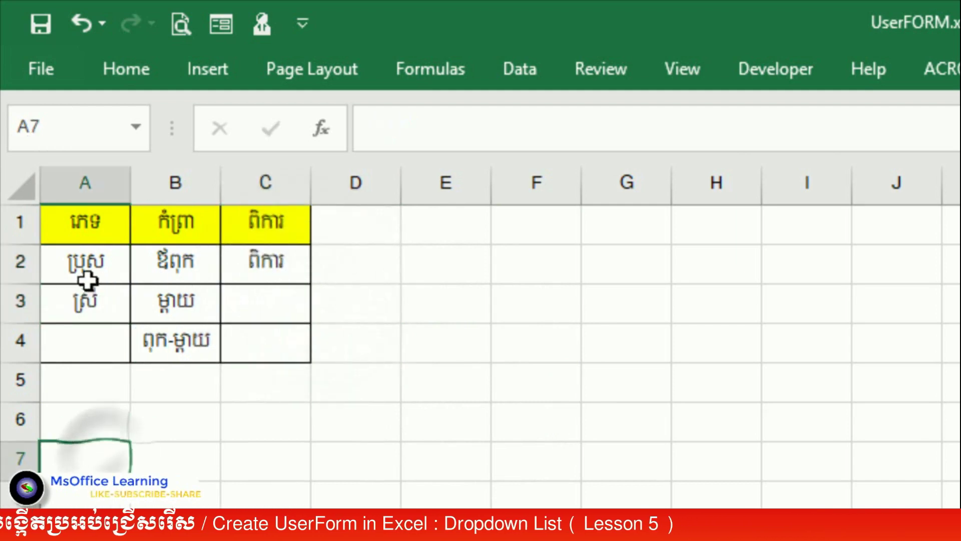
left_click_drag(87, 265, 86, 298)
left_click(39, 129)
type("sex")
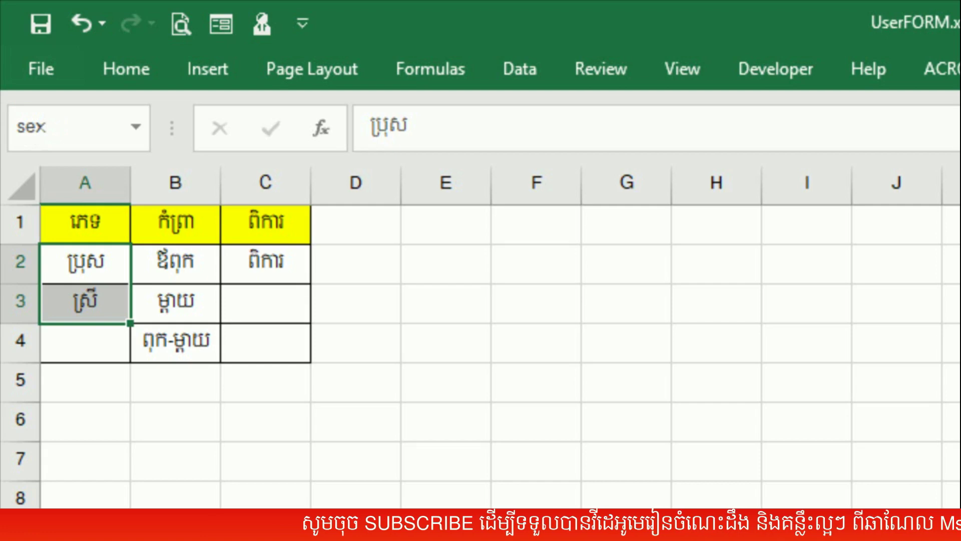
Reselect A2:A3 to confirm it carries the name sex.
left_click(796, 493)
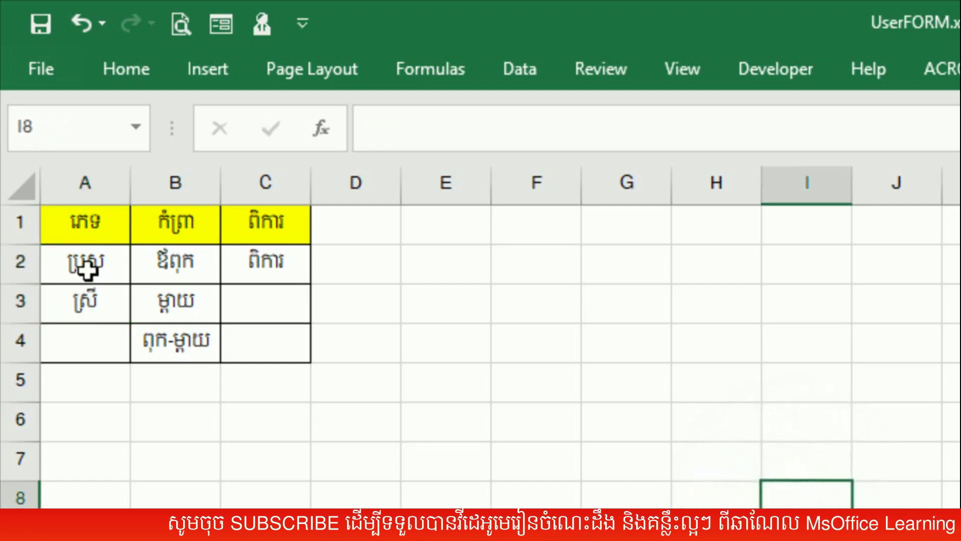
left_click(86, 265)
mouse_move(106, 302)
left_mouse_down()
mouse_move(100, 284)
mouse_move(122, 266)
left_mouse_up()
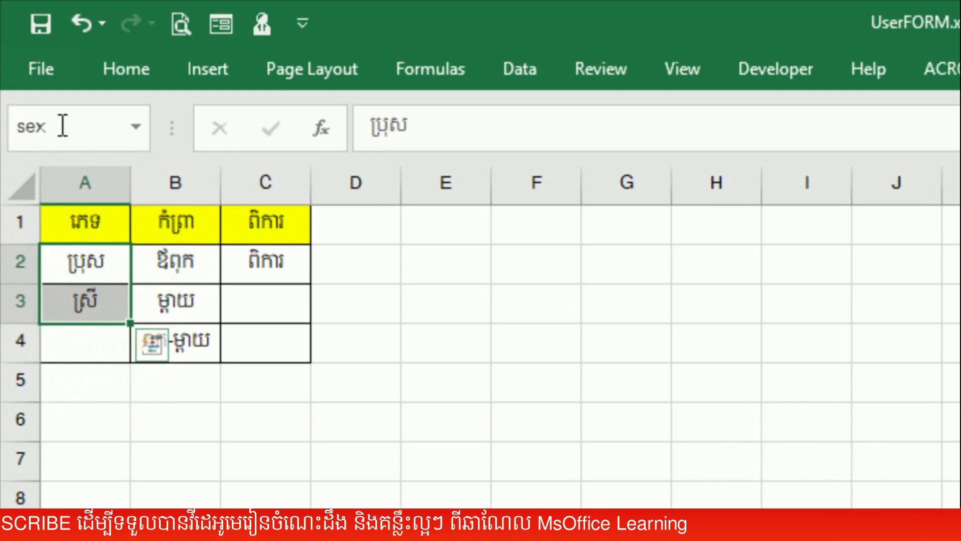
left_click(423, 364)
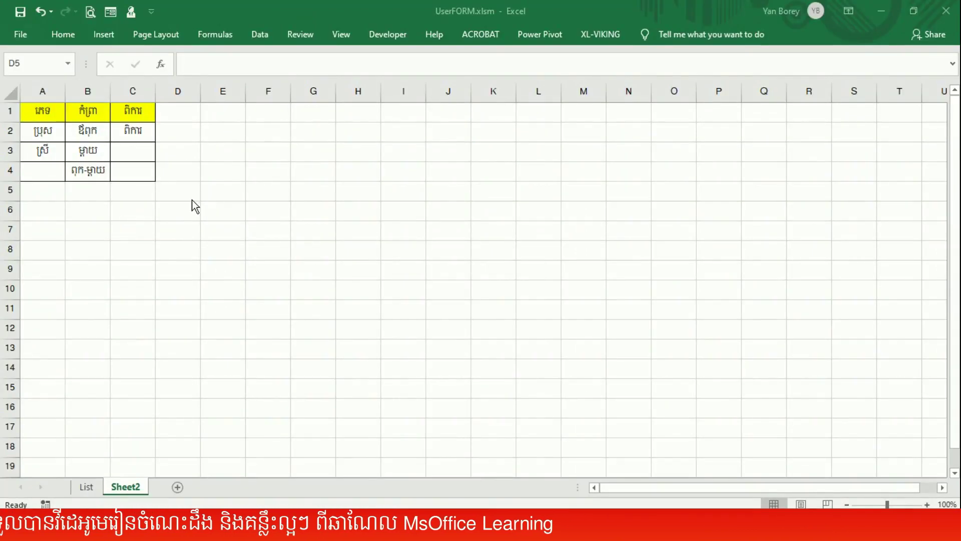
double_click(184, 195)
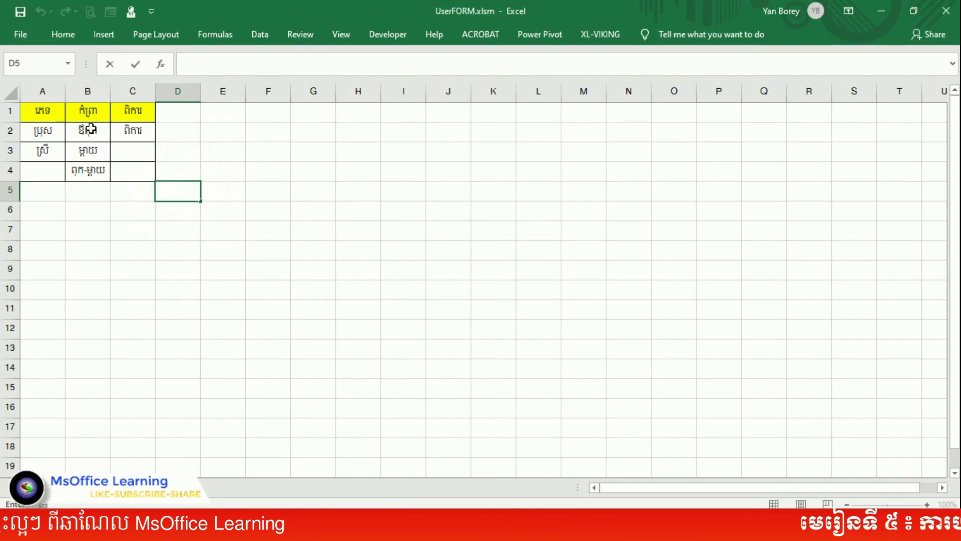
Name B2:B4 kamprea and C2 (ពិការ) pika.
left_click_drag(90, 130, 89, 161)
type("kamprea")
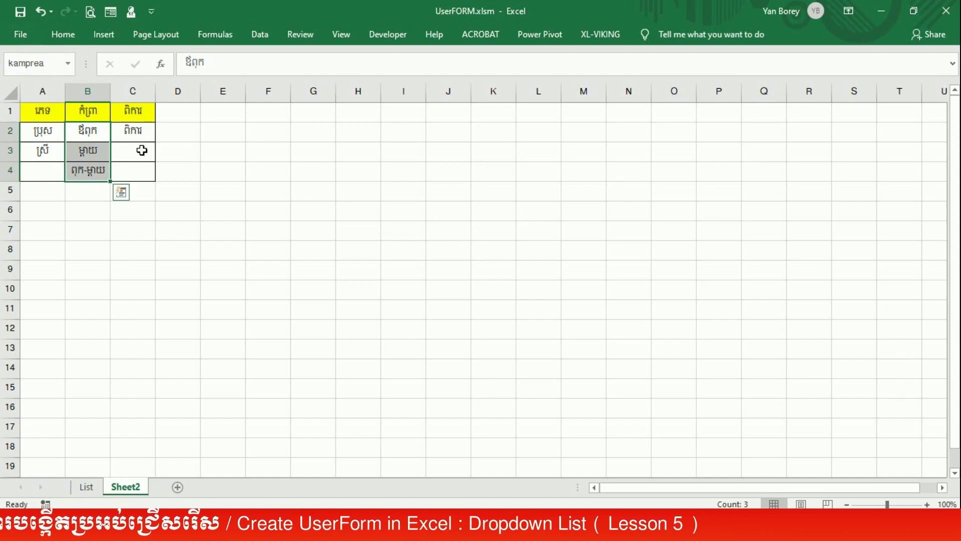
left_click(150, 130)
left_click(15, 63)
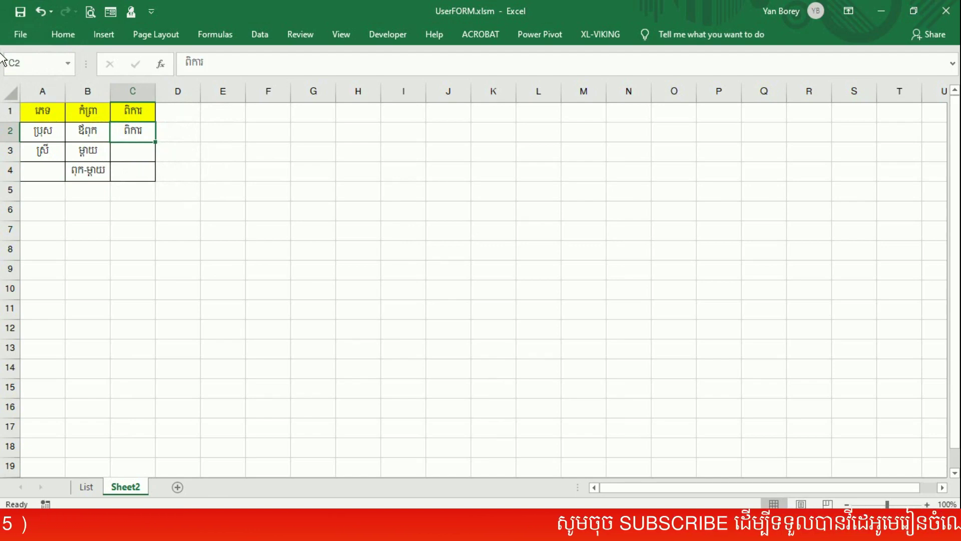
left_click(190, 195)
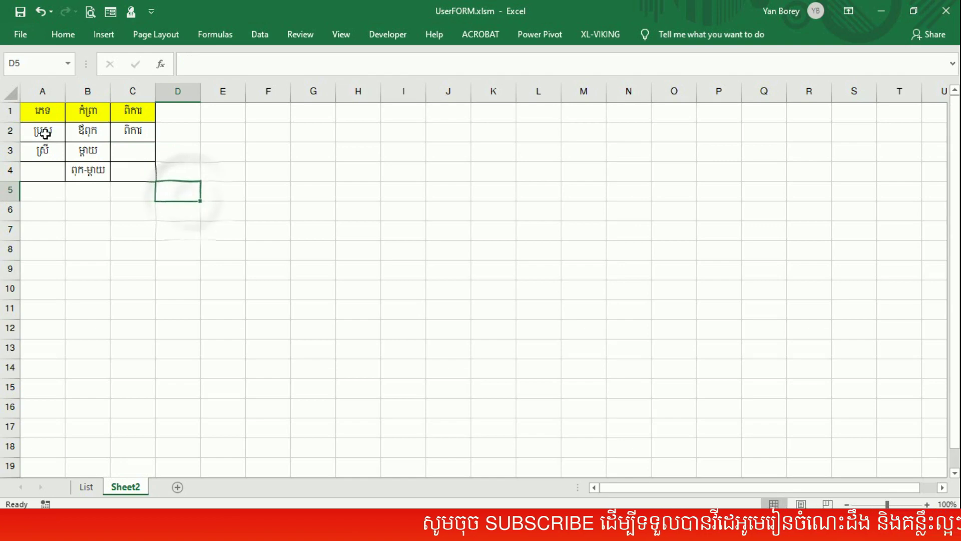
Verify that A2:A3, B2:B4 and C2 show the names sex, kamprea and pika.
left_click_drag(43, 129, 43, 150)
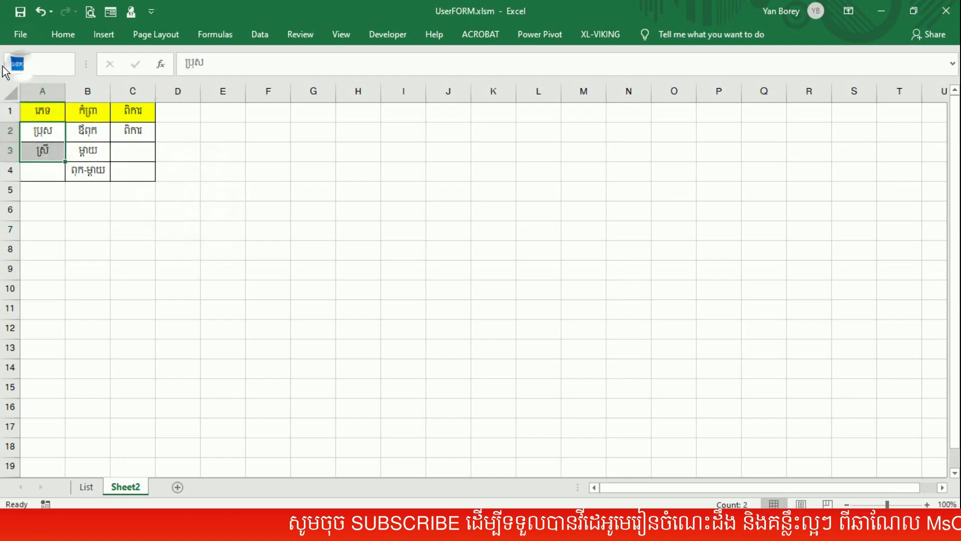
left_click_drag(92, 132, 93, 167)
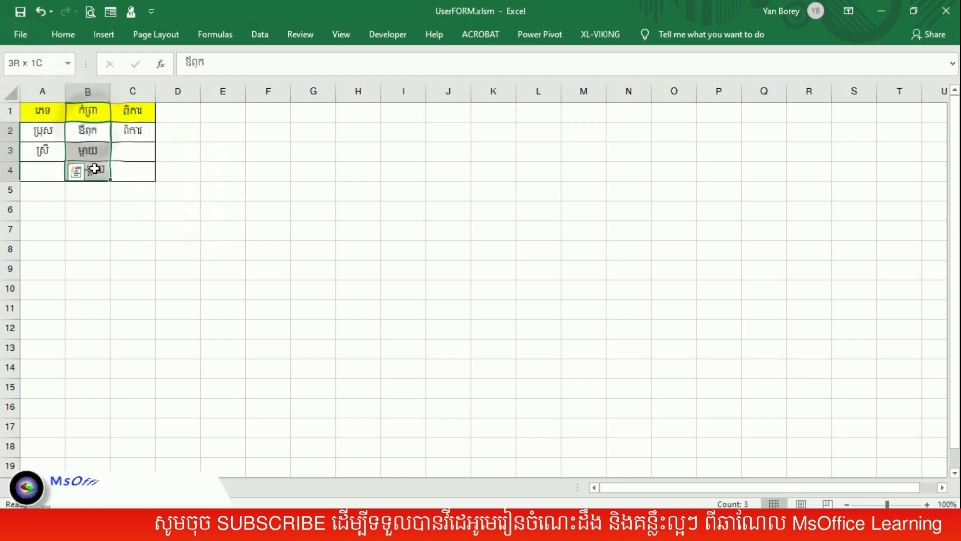
left_click(60, 63)
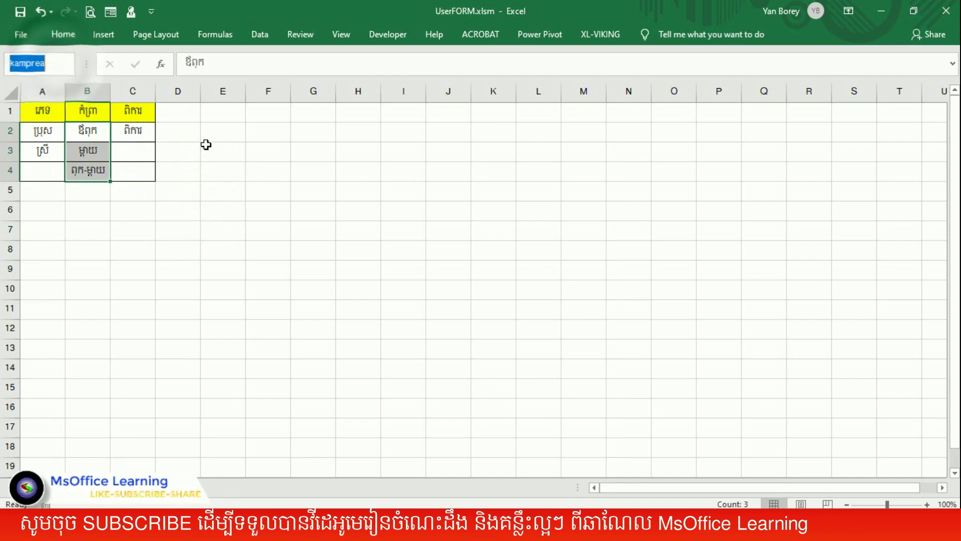
left_click(134, 131)
type("pika")
left_click(43, 63)
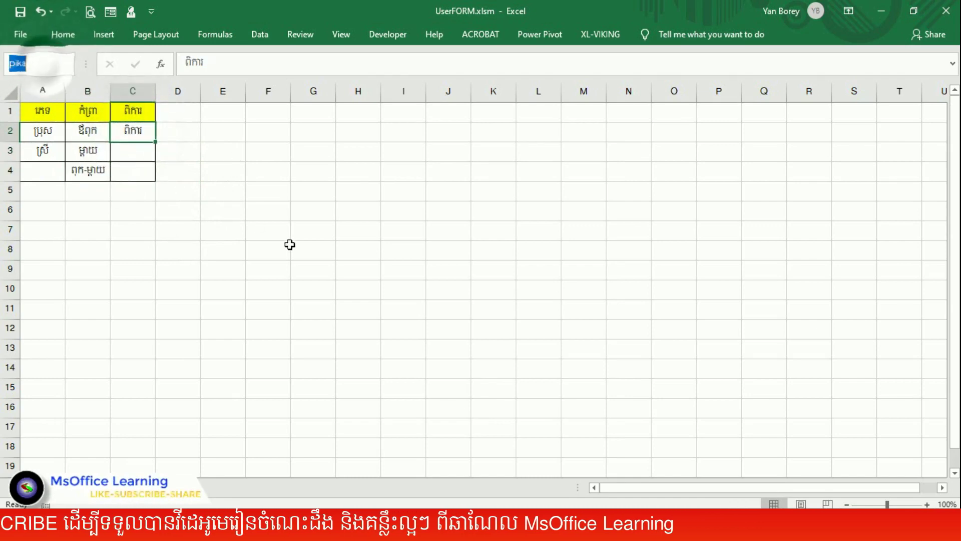
left_click(280, 249)
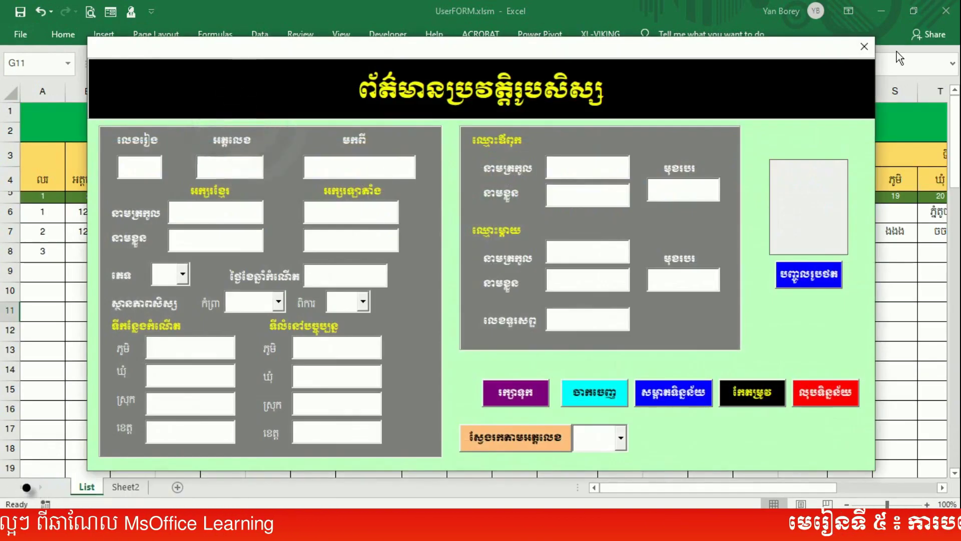
Close the student form and open UserForm1 in the VBA designer.
left_click(869, 48)
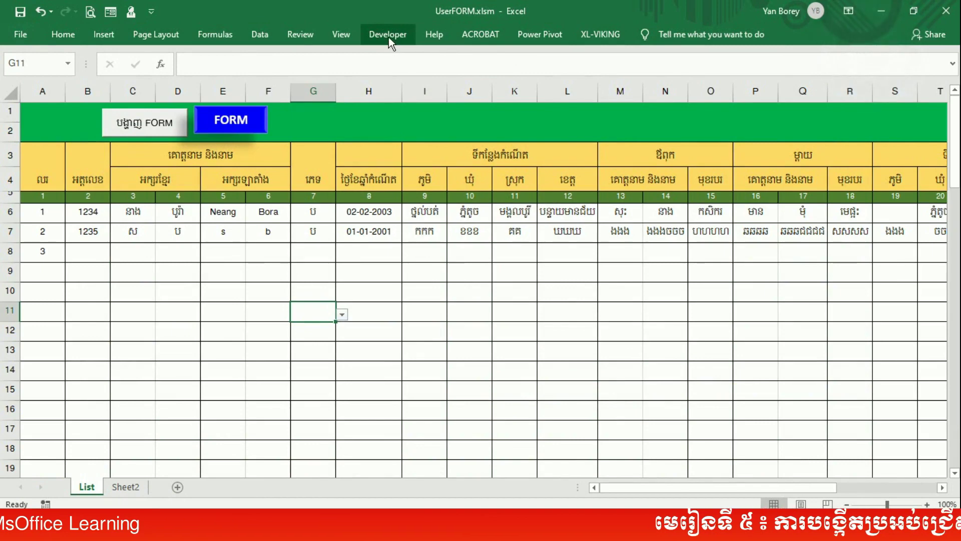
left_click(388, 35)
left_click(19, 80)
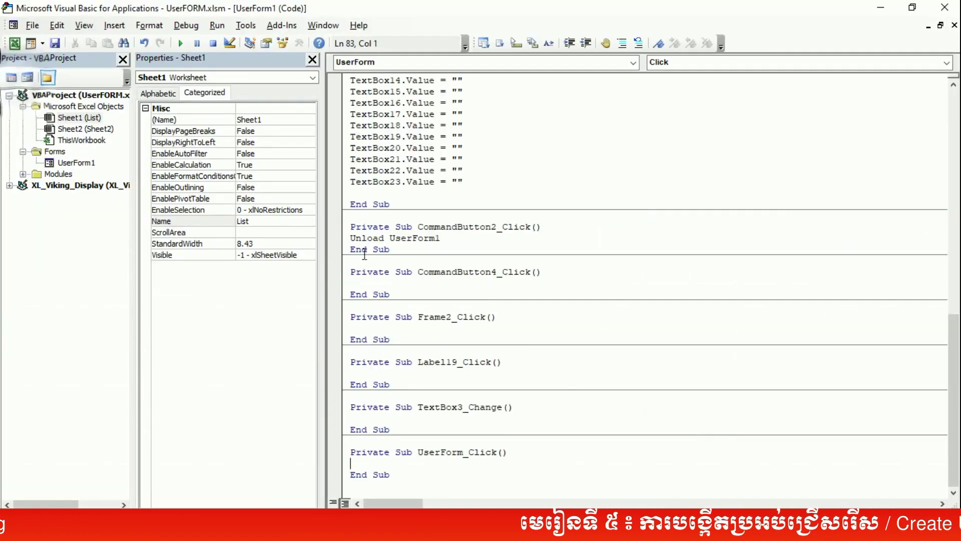
left_click(80, 165)
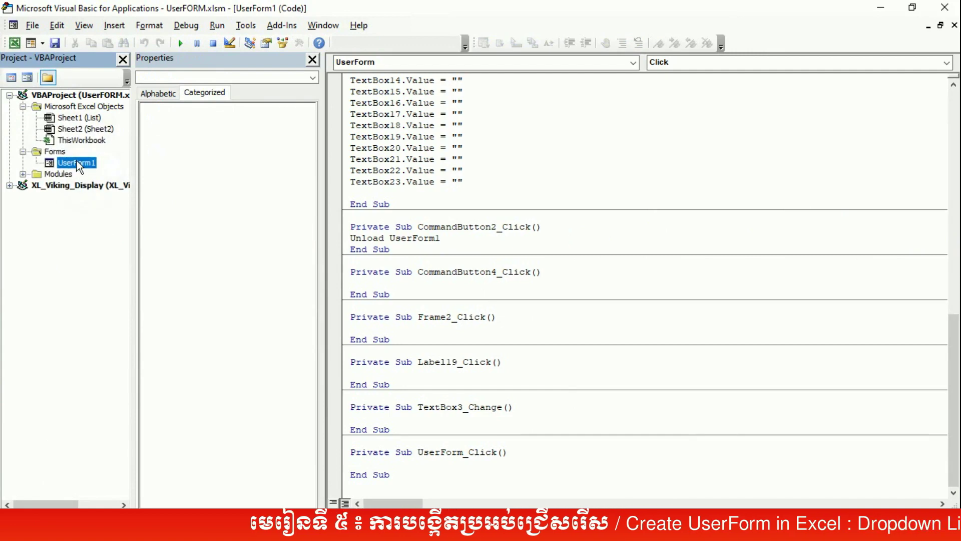
double_click(77, 160)
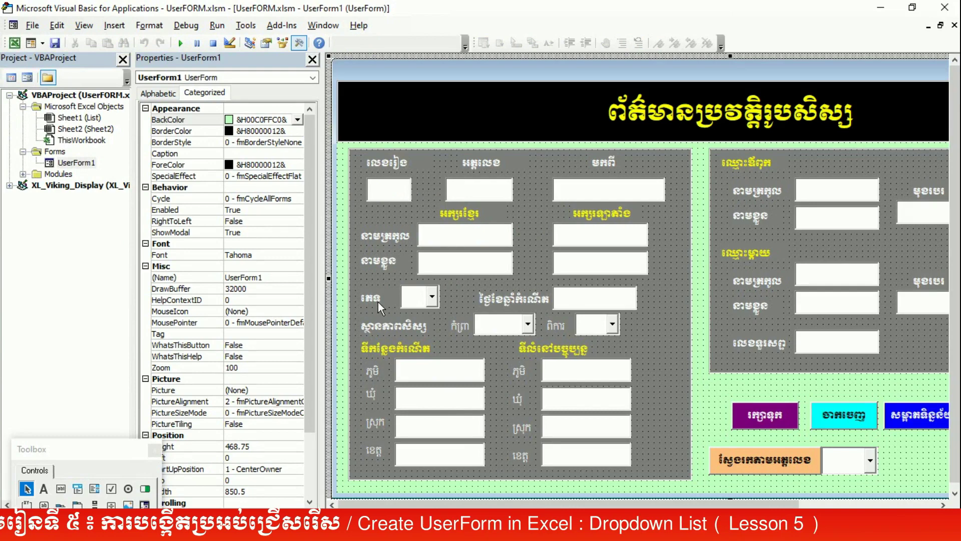
Set the gender dropdown's RowSource to sex.
left_click(418, 300)
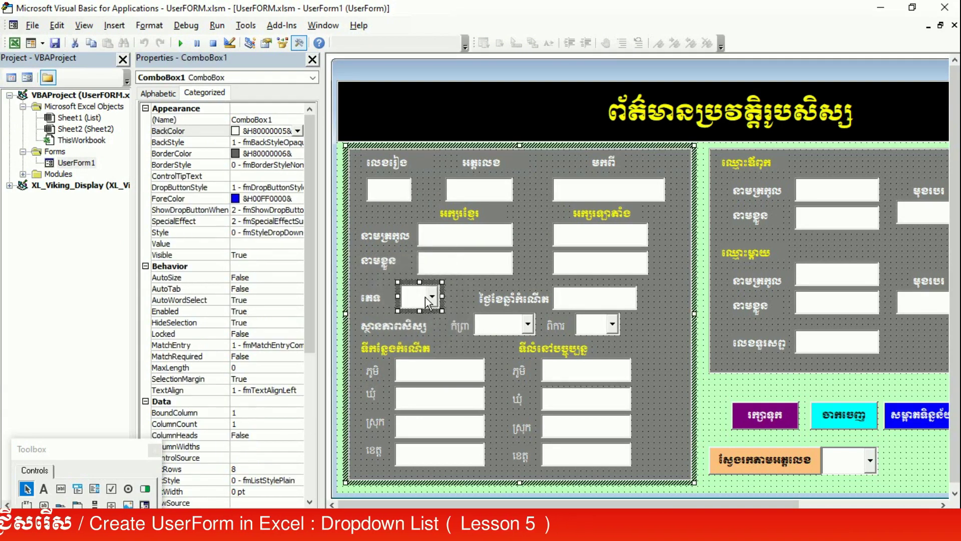
left_click(168, 97)
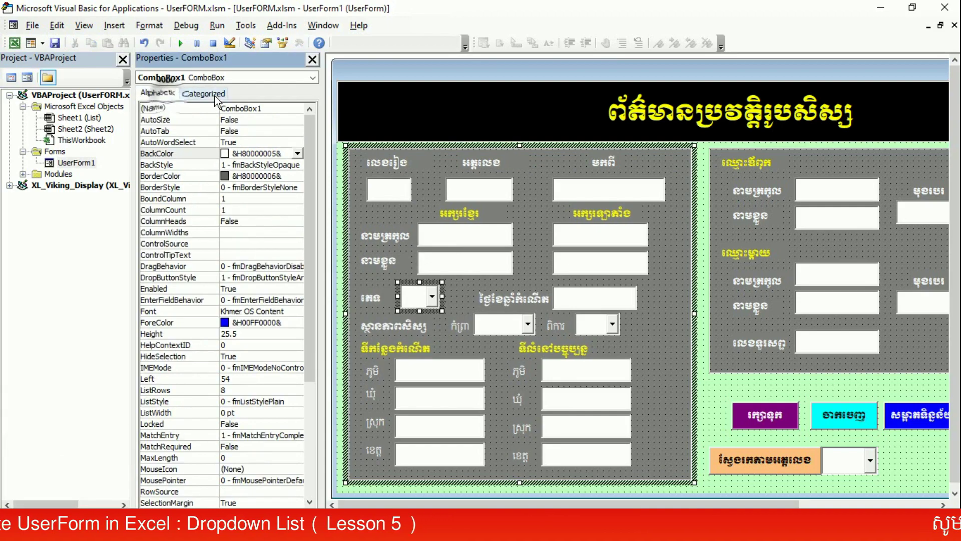
left_click(192, 94)
scroll(308, 196, "down", 1)
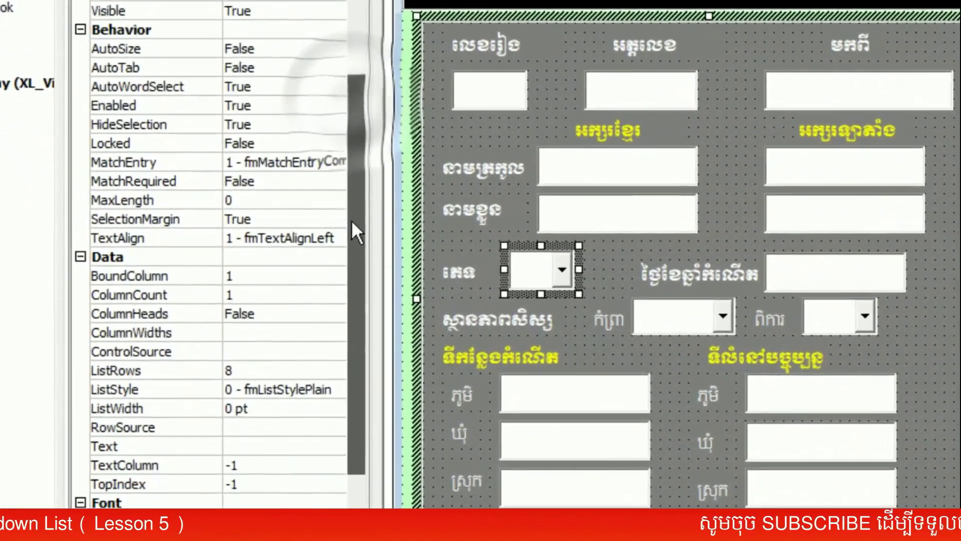
left_click_drag(352, 220, 353, 250)
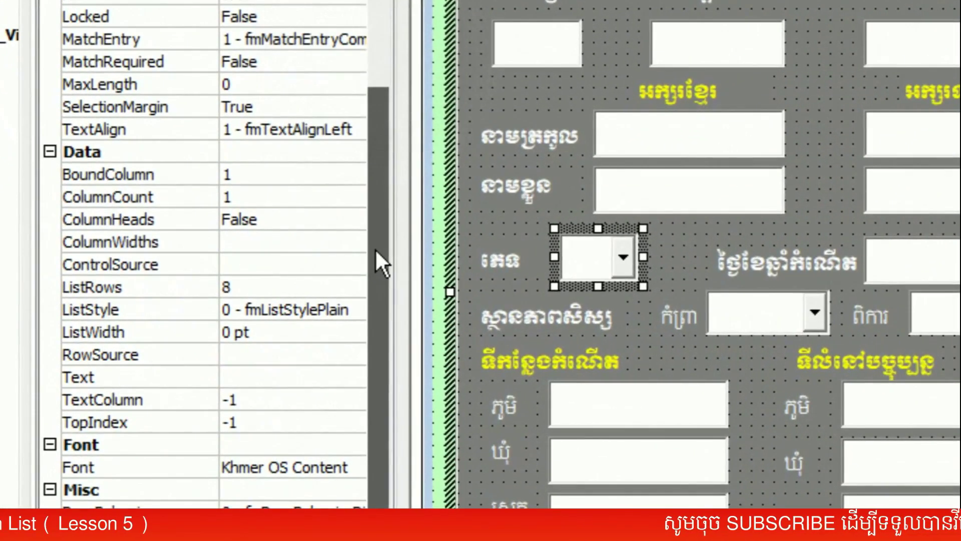
left_click(86, 353)
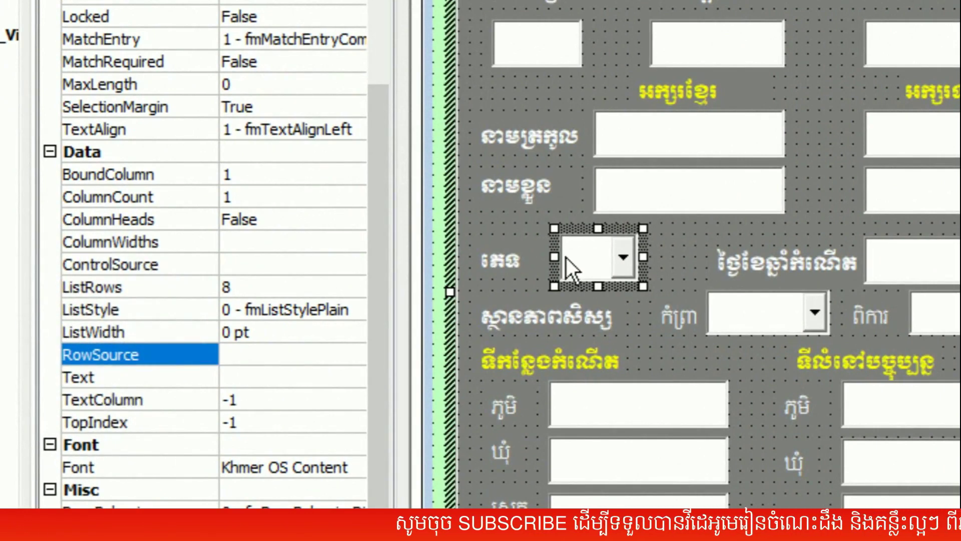
left_click(268, 348)
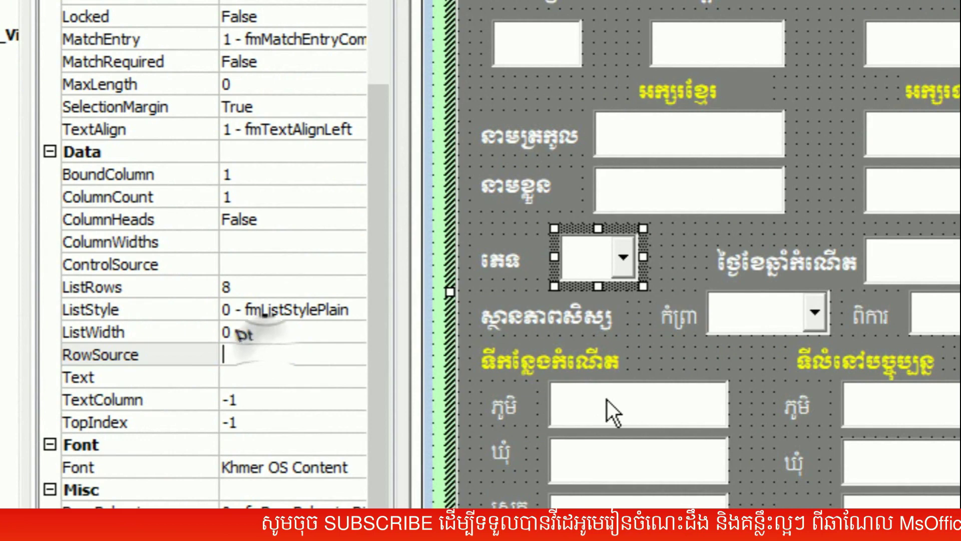
type("sex")
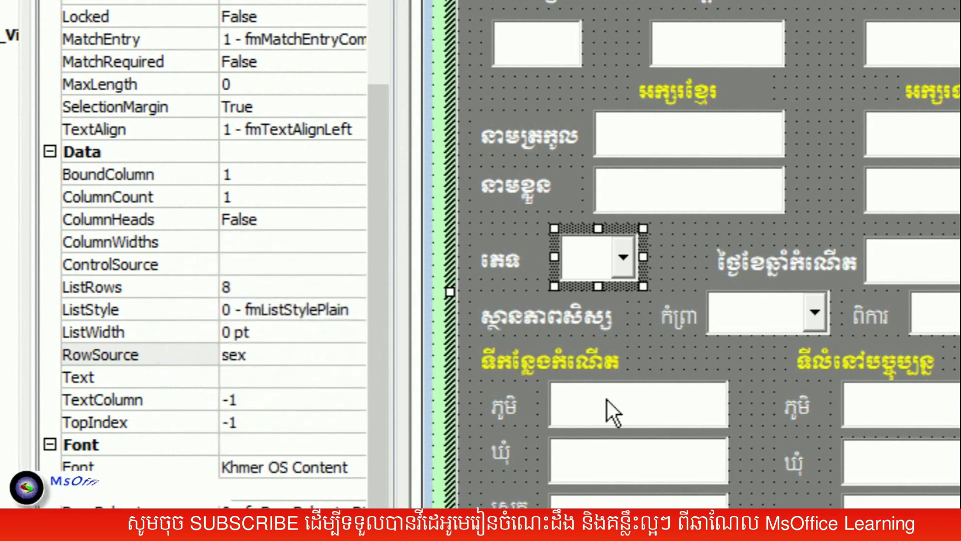
key("Return")
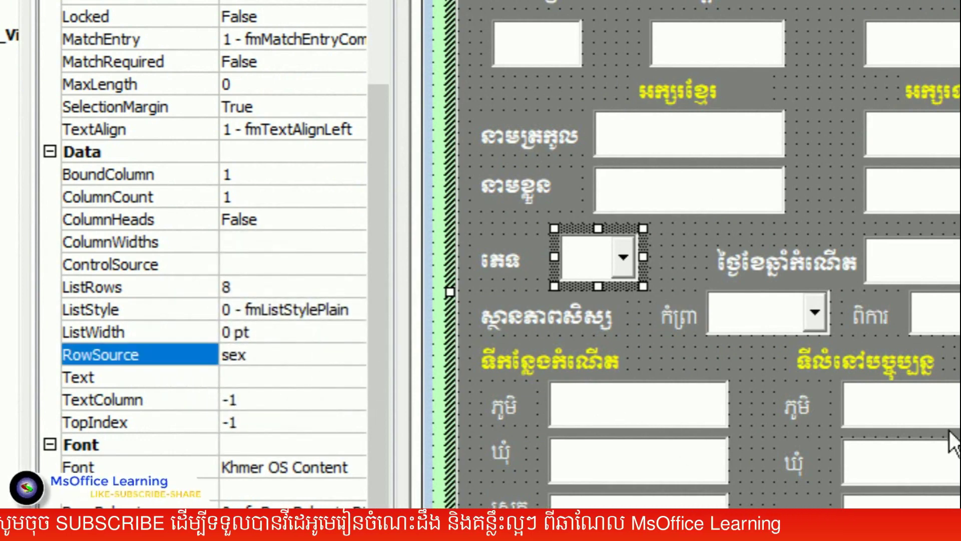
Set the កំព្រា dropdown's RowSource to kamprea.
left_click(789, 325)
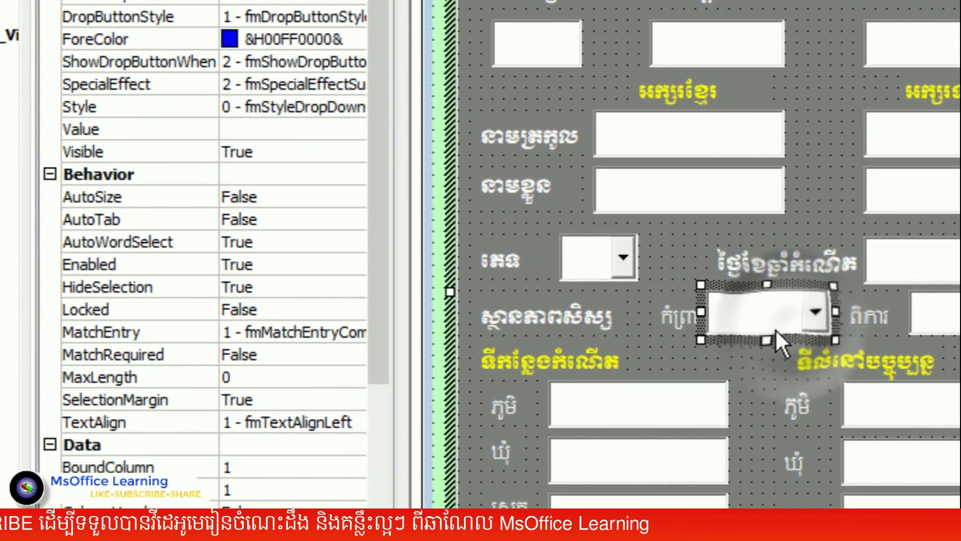
scroll(385, 185, "down", 2)
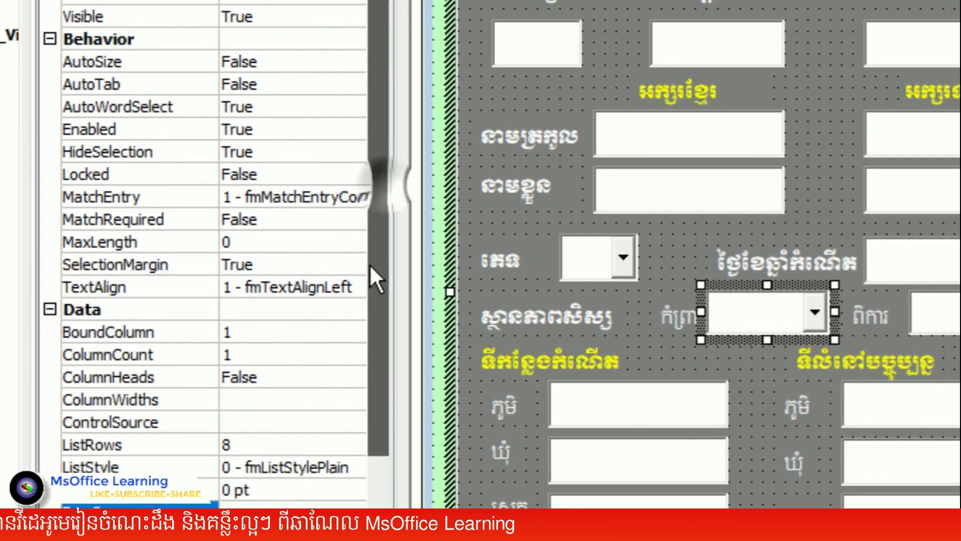
scroll(369, 281, "down", 1)
left_click(253, 443)
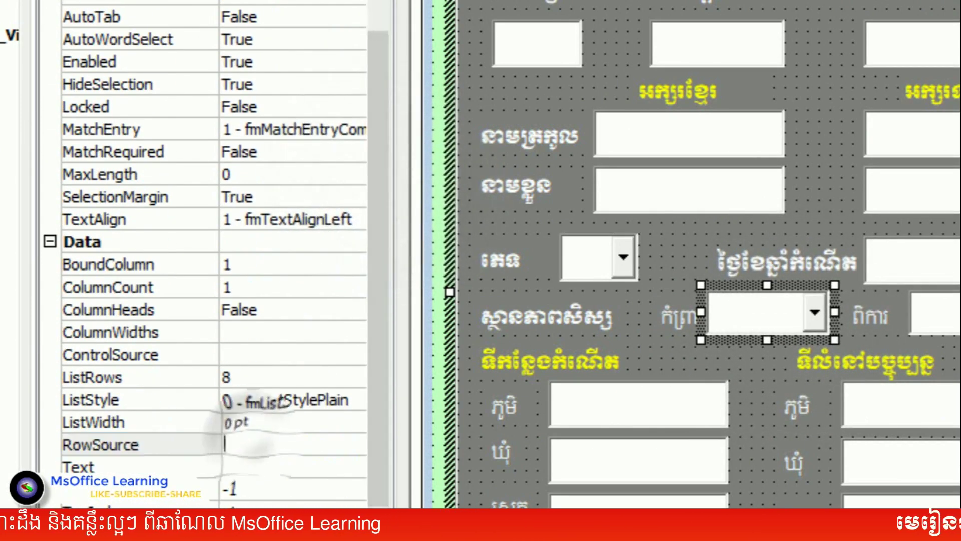
type("kamprea")
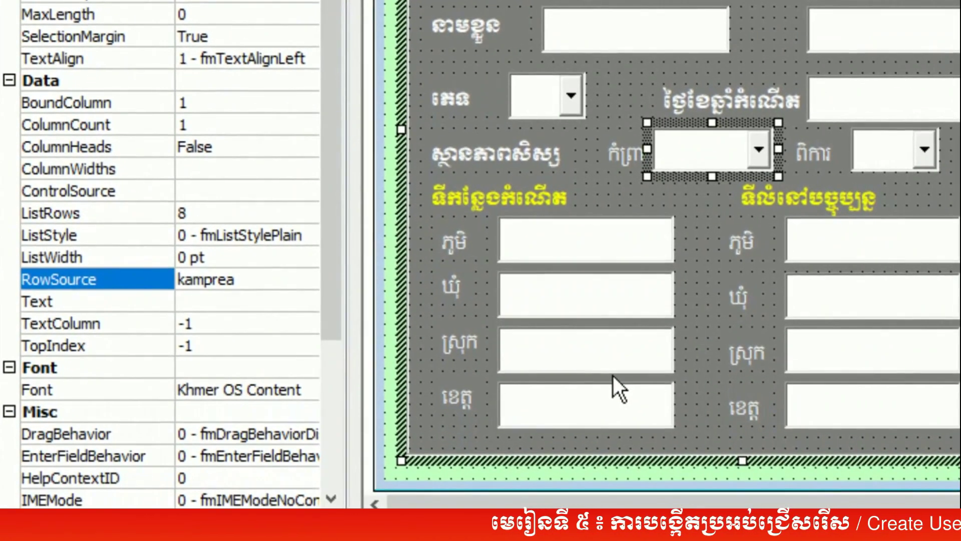
Set the ពិការ dropdown's RowSource to pika.
left_click(925, 149)
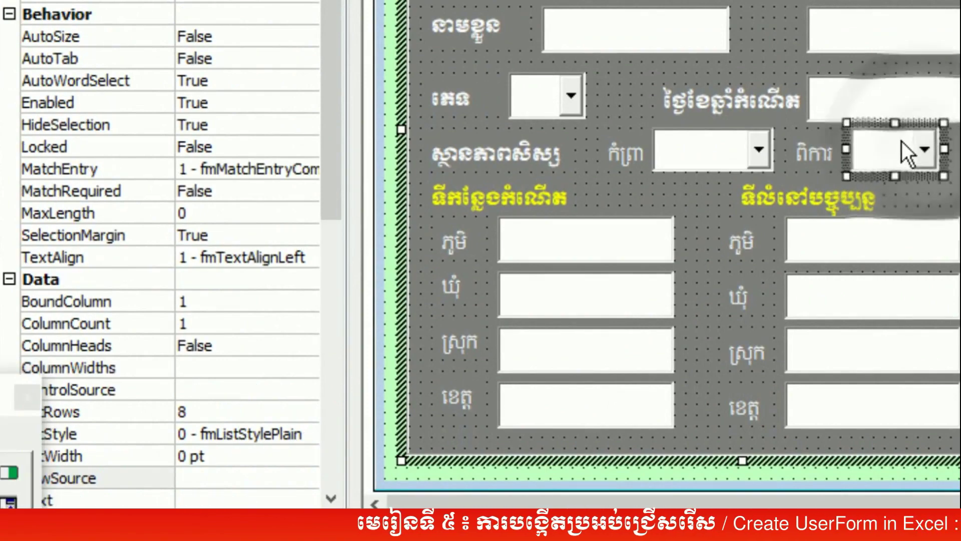
left_click_drag(332, 169, 310, 353)
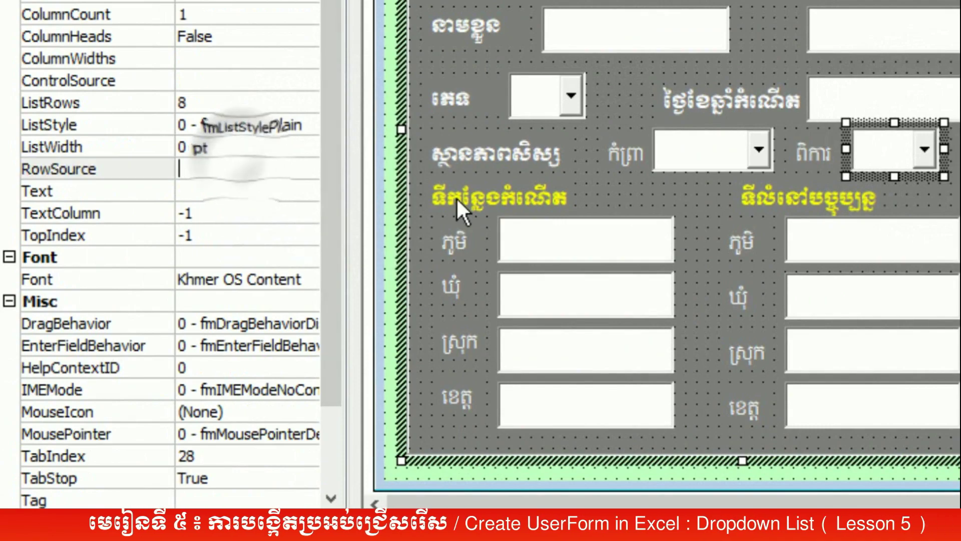
type("pika")
key("Return")
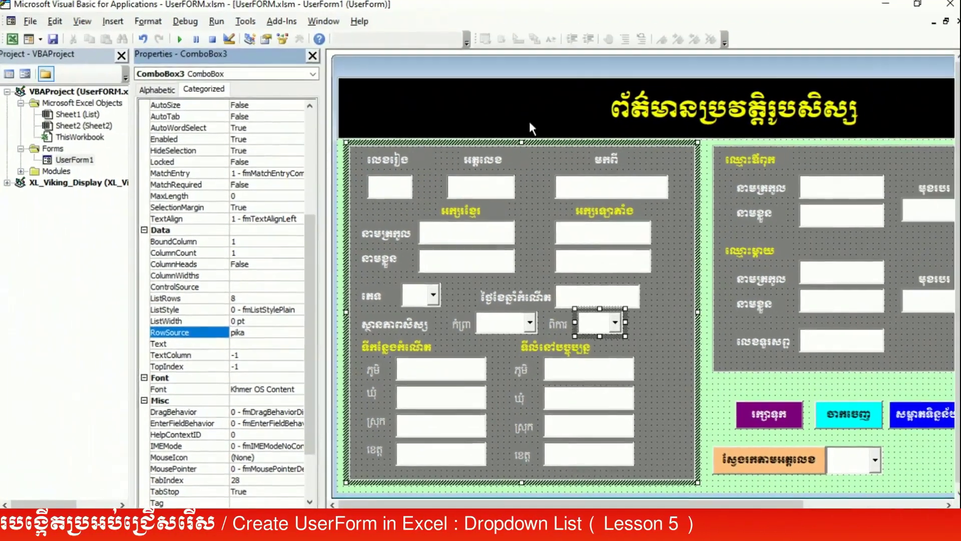
left_click(404, 118)
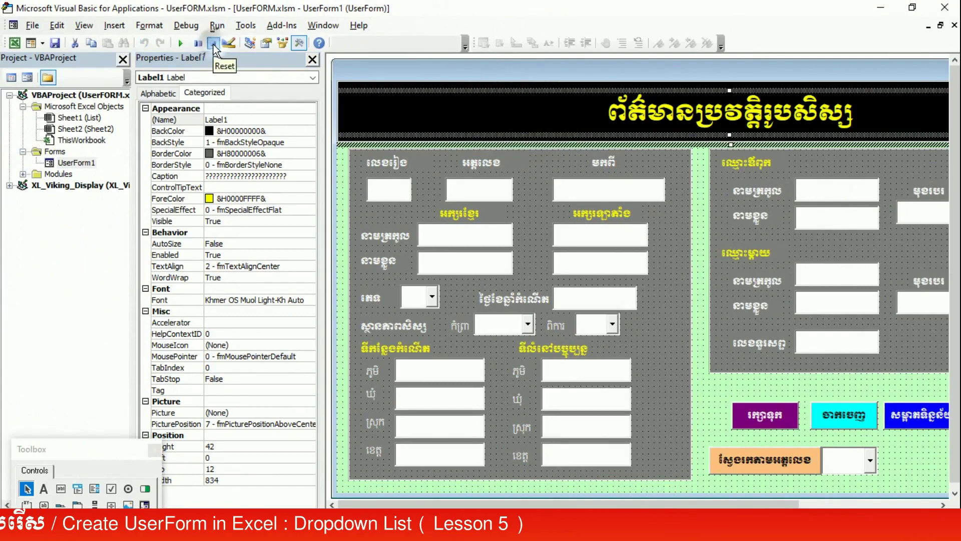
Run the form, check the gender, កំព្រា and ពិការ dropdown items, then close it.
left_click(182, 44)
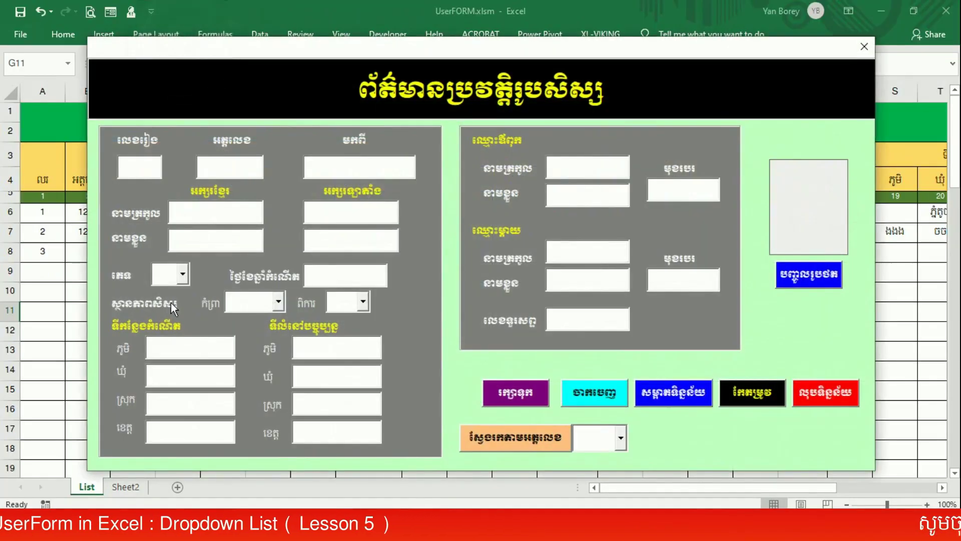
left_click(182, 274)
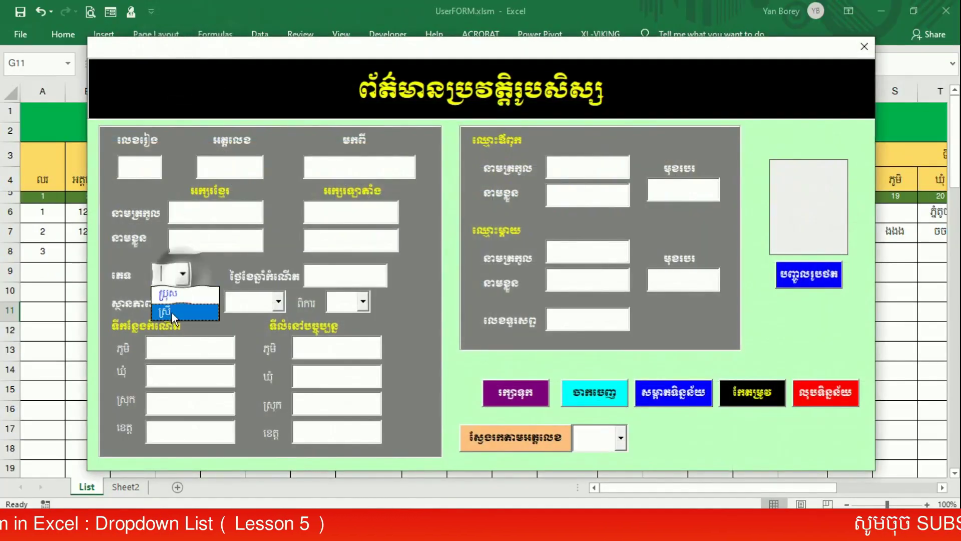
left_click(278, 301)
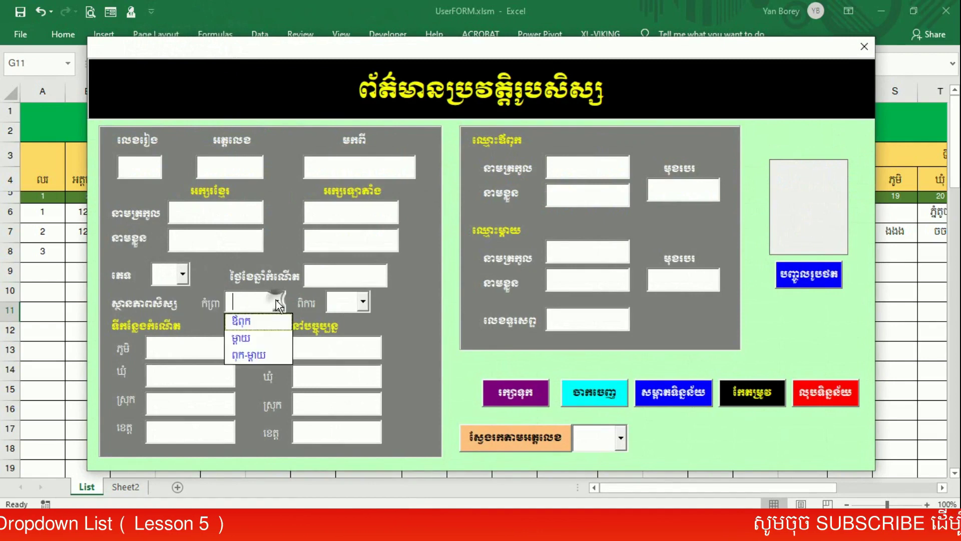
left_click(363, 302)
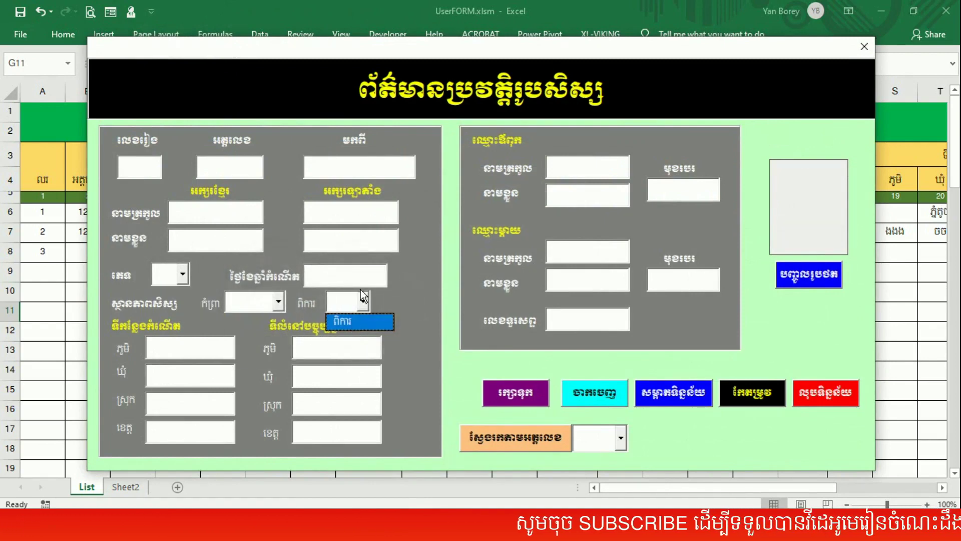
left_click(280, 303)
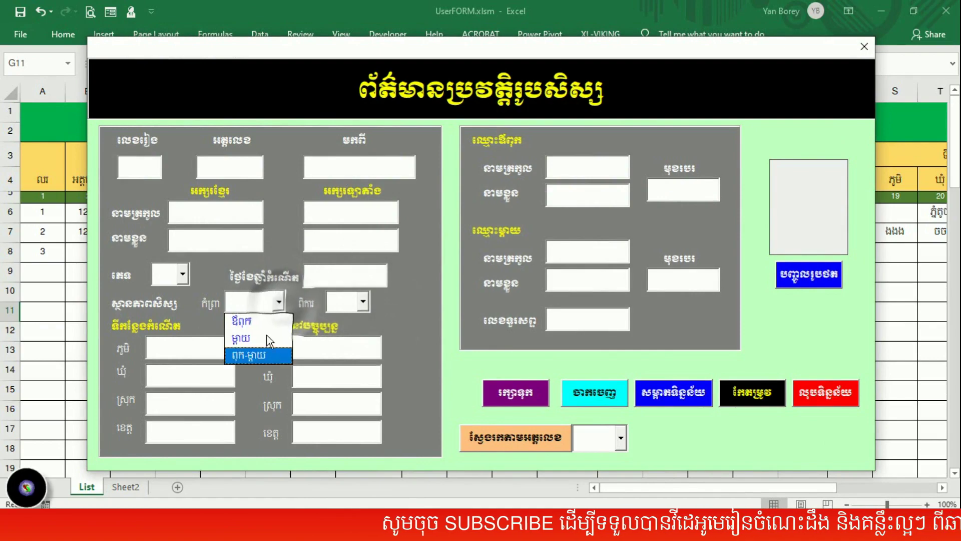
left_click(182, 273)
left_click(399, 343)
left_click(400, 343)
left_click(611, 399)
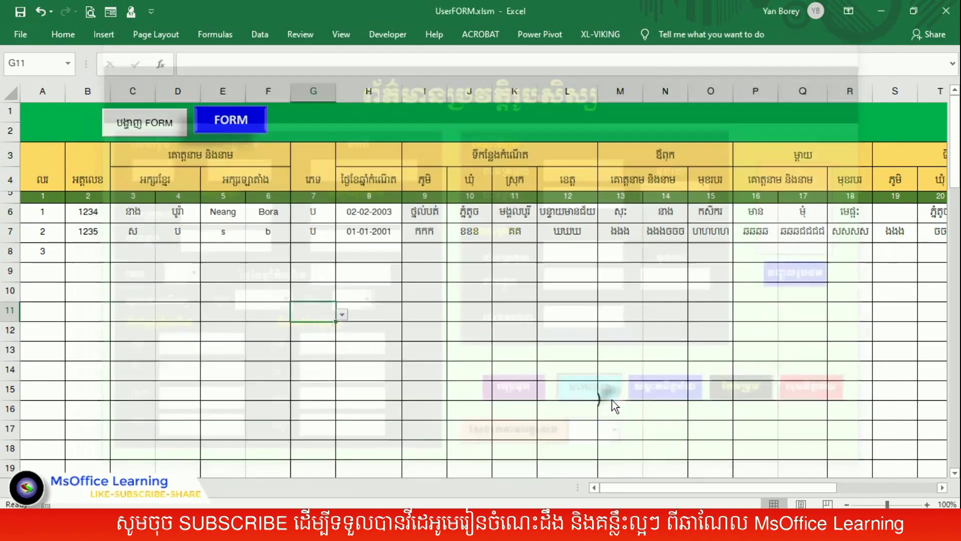
left_click(390, 388)
Select the ID column from B6 down to the bottom of the sheet.
left_click_drag(86, 211, 83, 363)
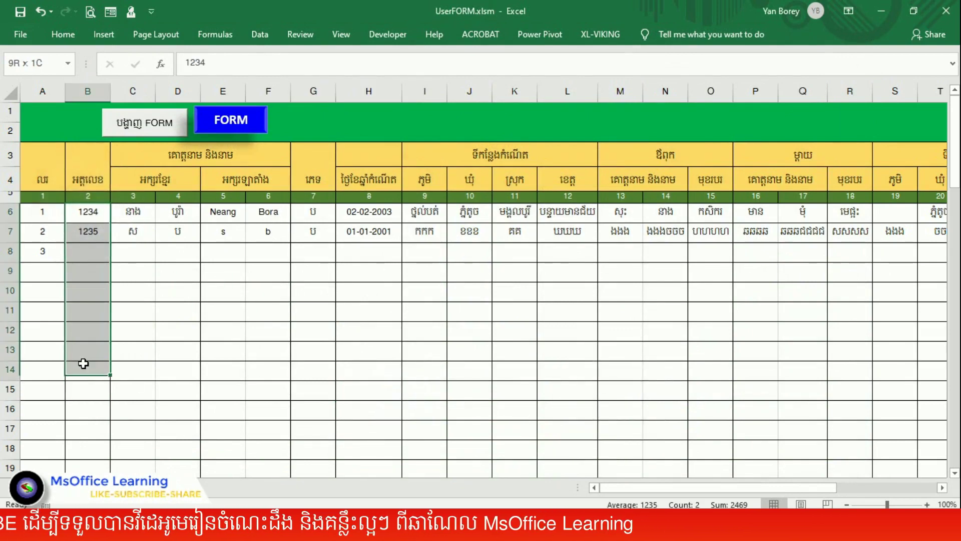
left_click(254, 299)
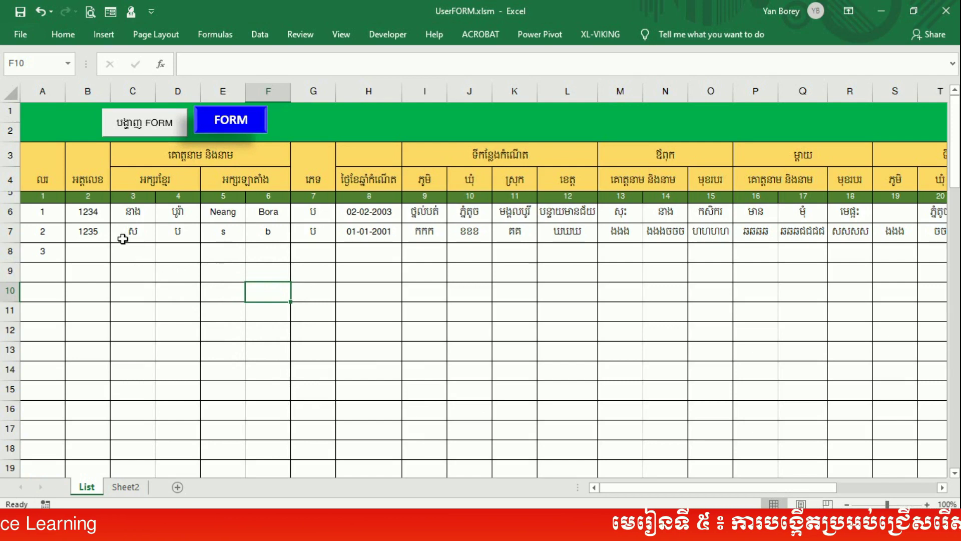
left_click_drag(96, 214, 85, 280)
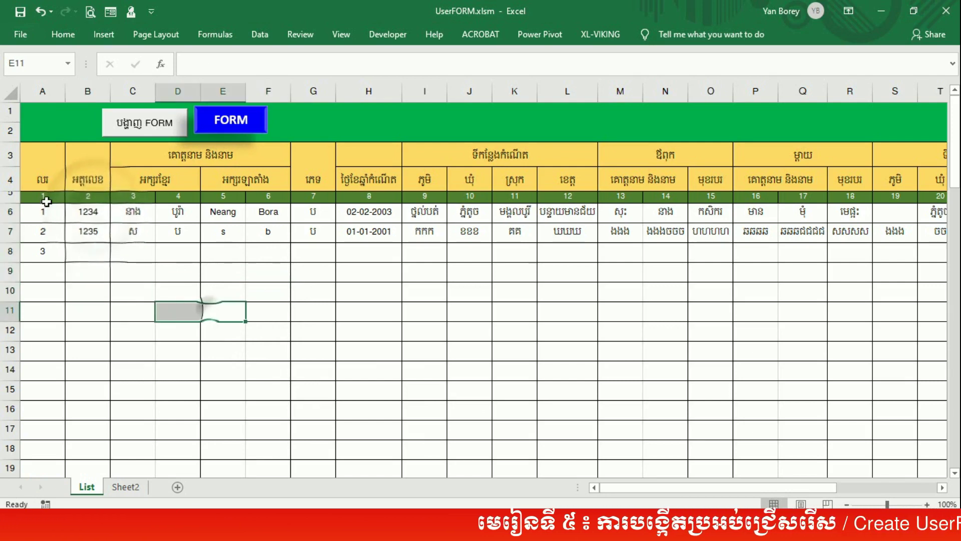
double_click(86, 212)
left_click(131, 270)
left_click(86, 212)
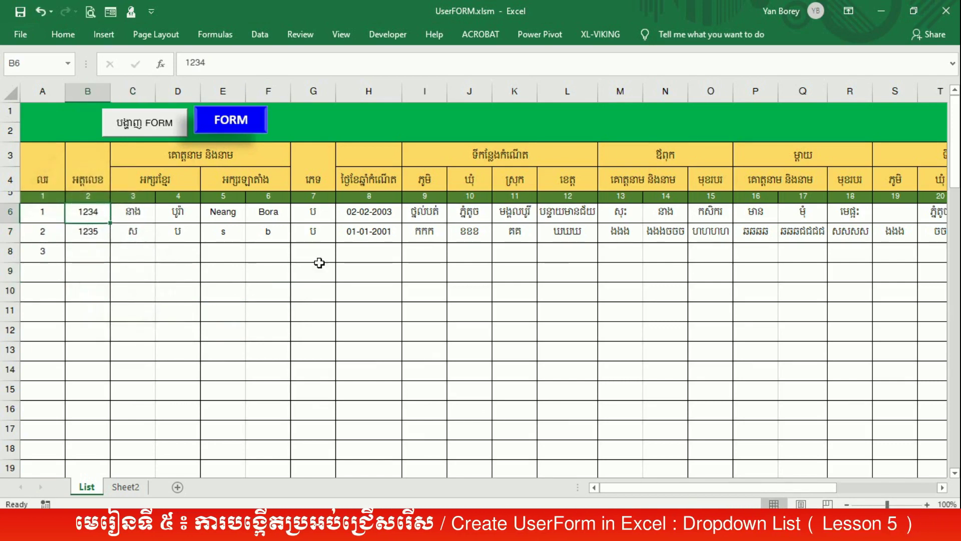
key("ctrl+shift+Down")
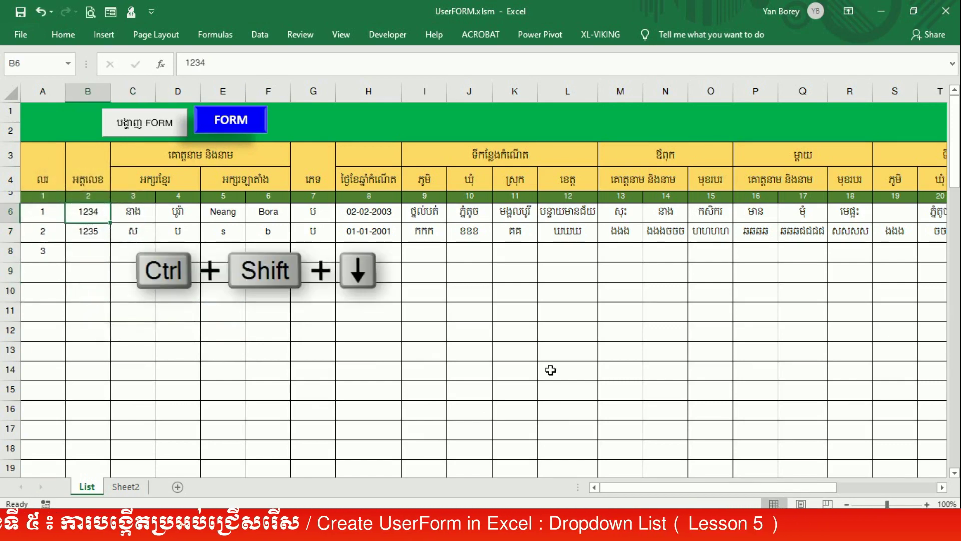
key("ctrl+shift+Down")
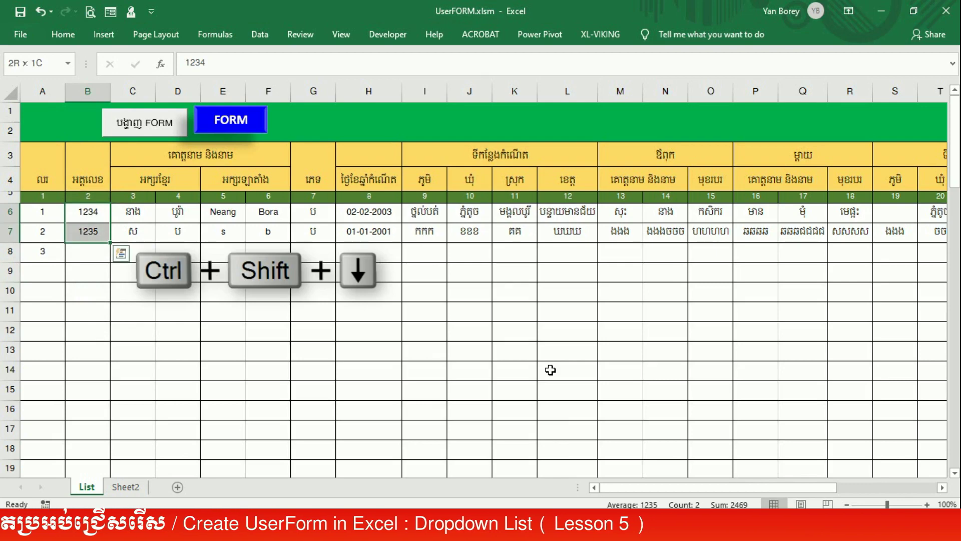
key("ctrl+shift+Down")
key("ctrl+shift+Down")
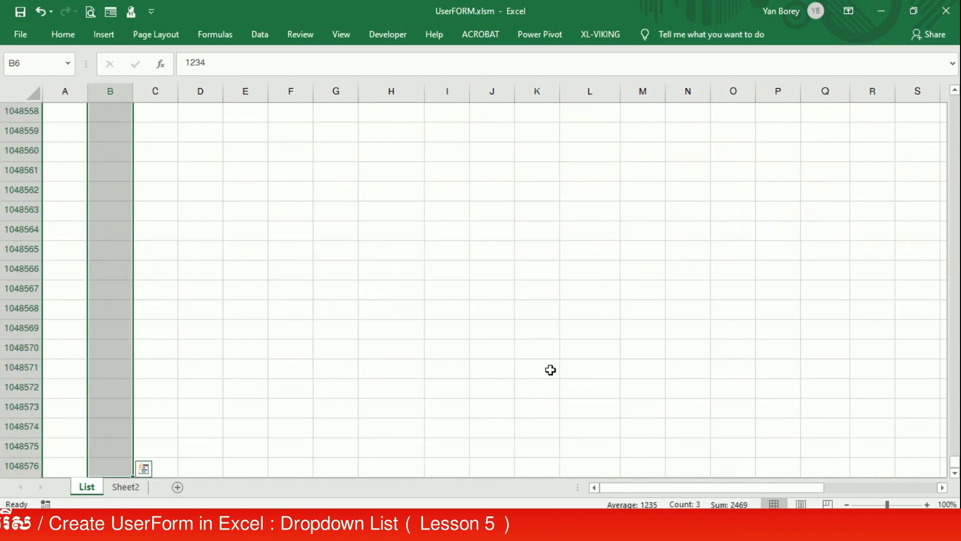
Name the selected ID range idlist in the Name Box.
scroll(124, 398, "down", 3)
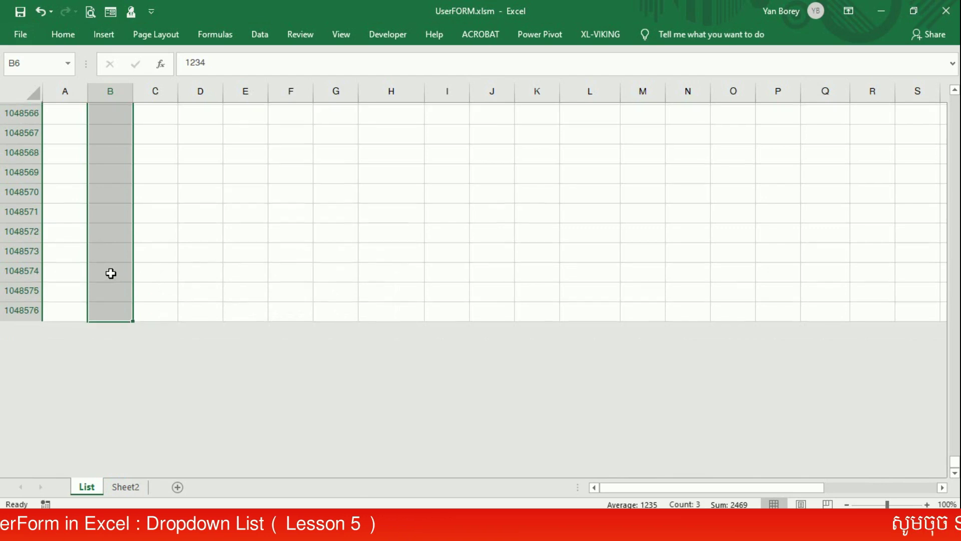
scroll(110, 273, "up", 12)
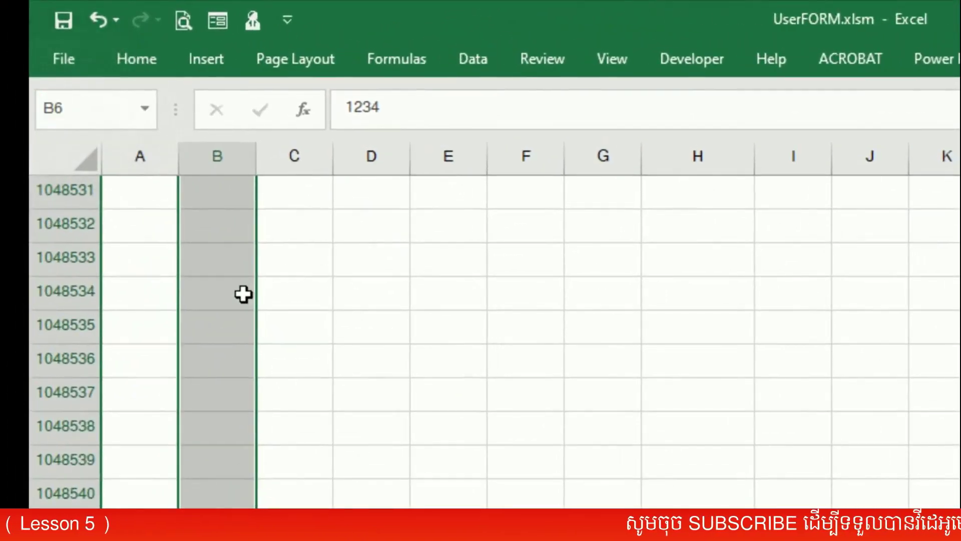
scroll(243, 295, "up", 9)
scroll(655, 387, "down", 2)
scroll(656, 386, "up", 1)
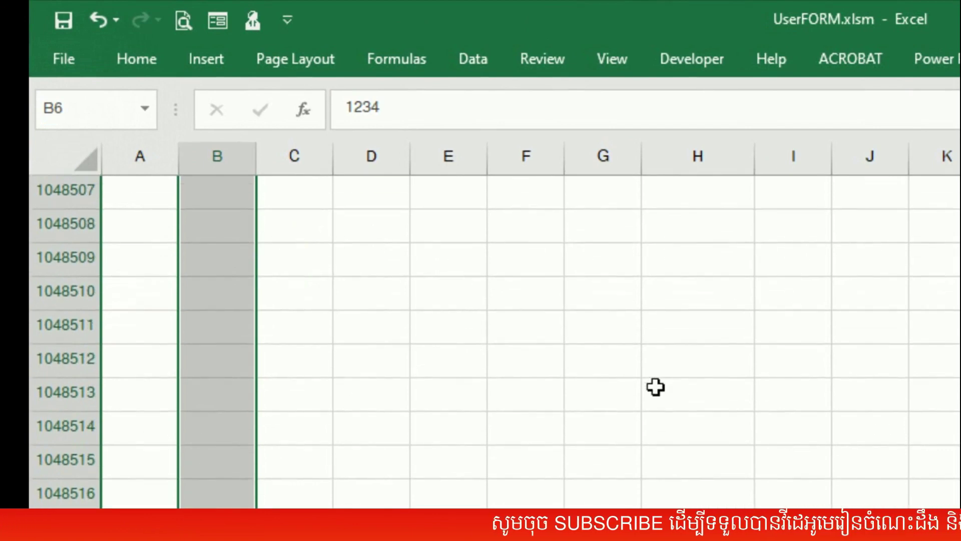
left_click(75, 109)
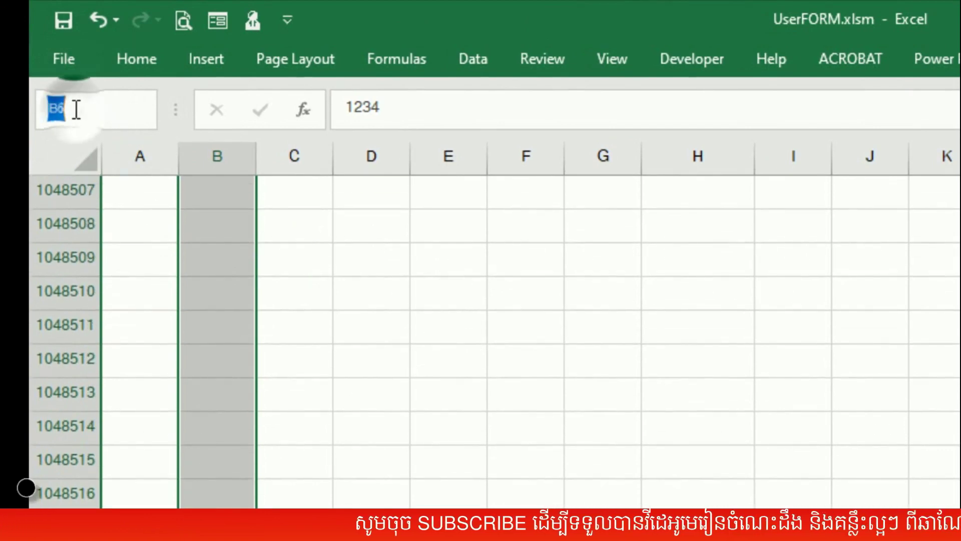
key("BackSpace")
type("idlist")
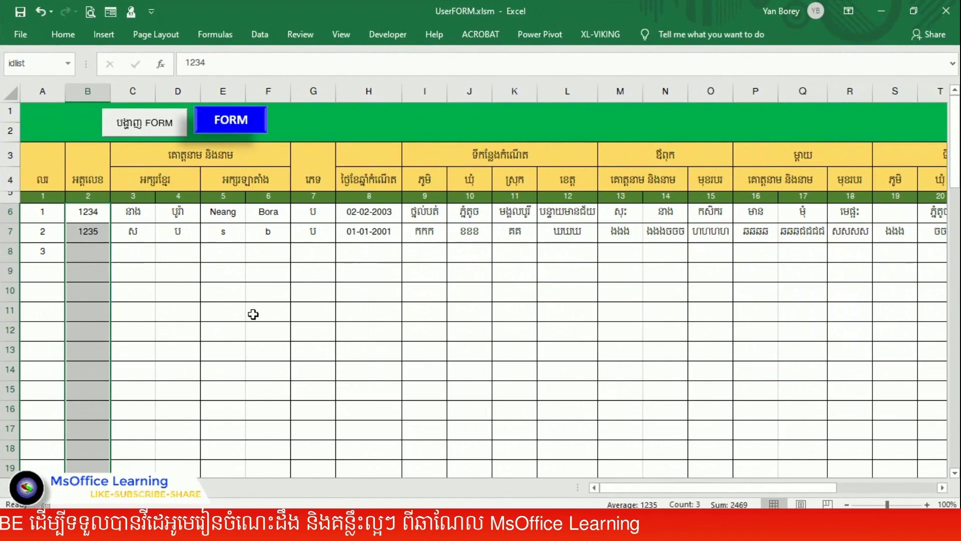
left_click(306, 333)
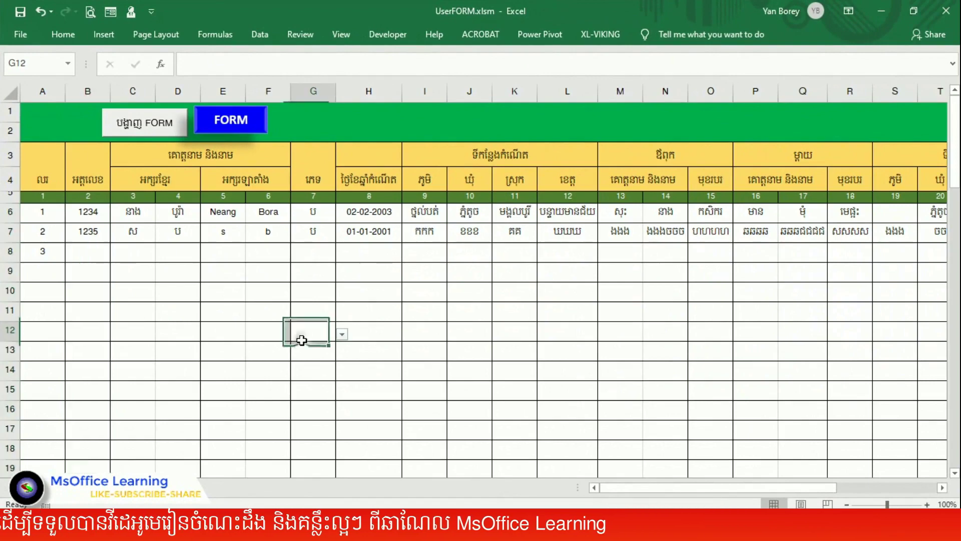
Set the ID search combobox ComboBox4's RowSource to idlist.
left_click(632, 473)
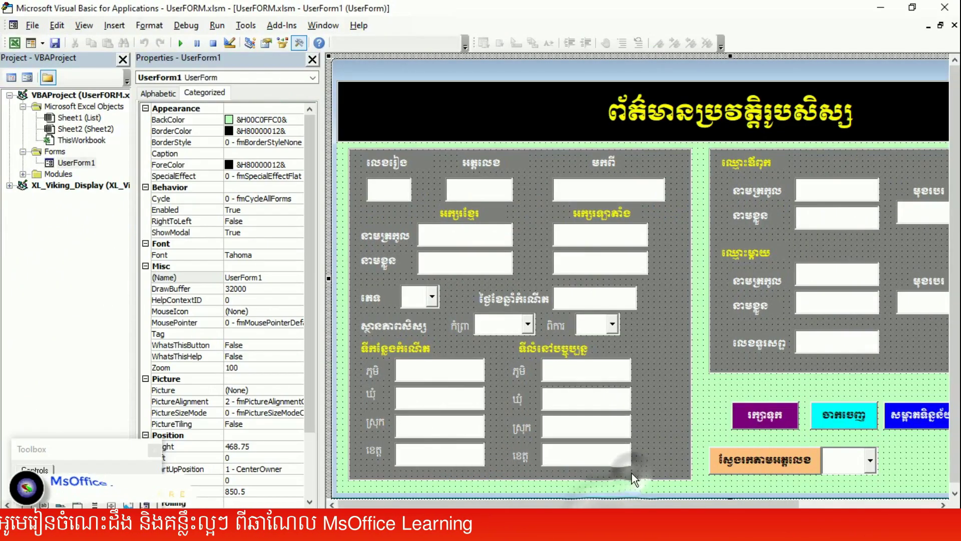
scroll(851, 506, "right", 5)
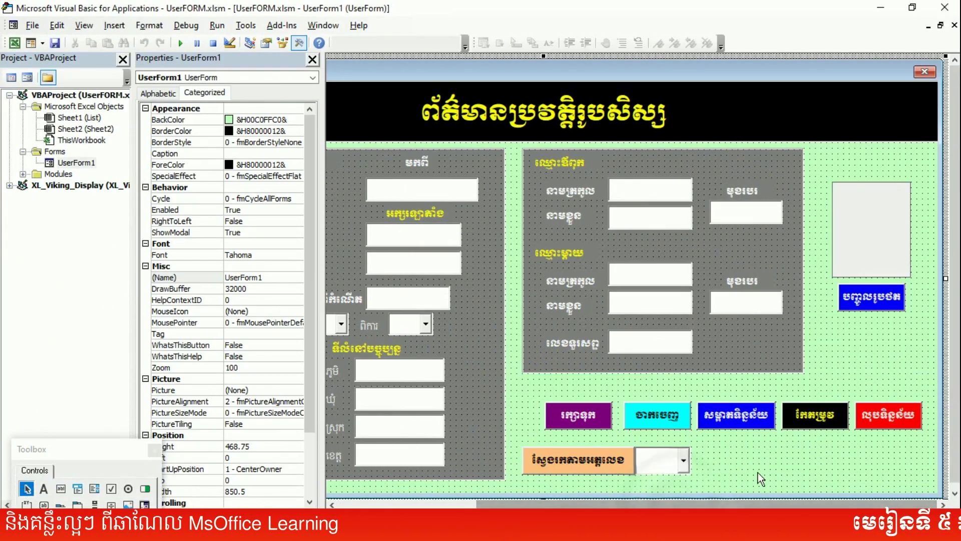
left_click(663, 463)
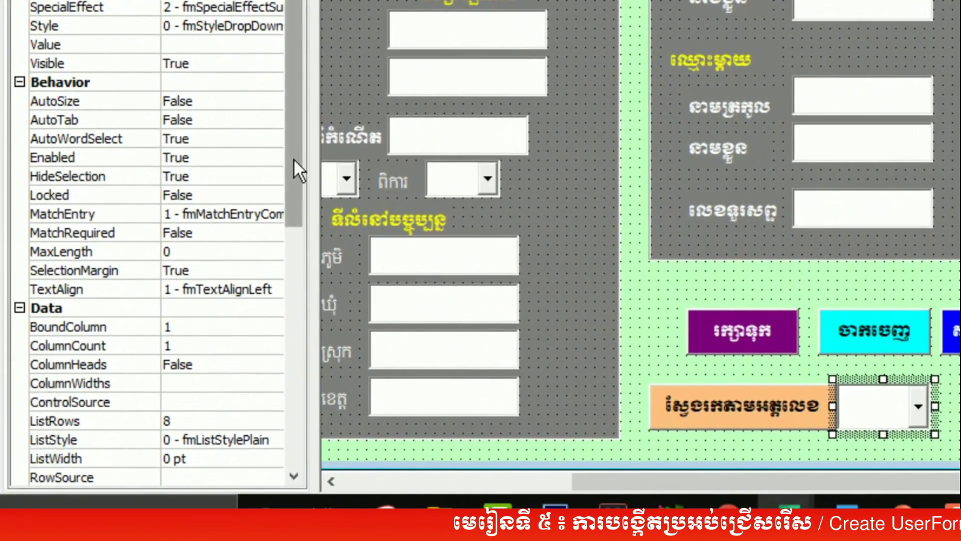
left_click_drag(293, 158, 289, 336)
left_click(172, 177)
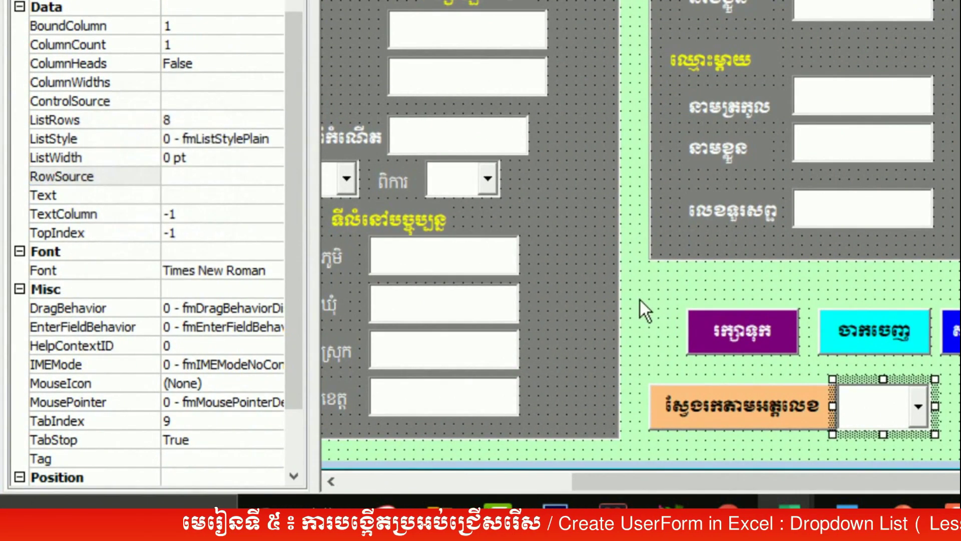
type("idlist")
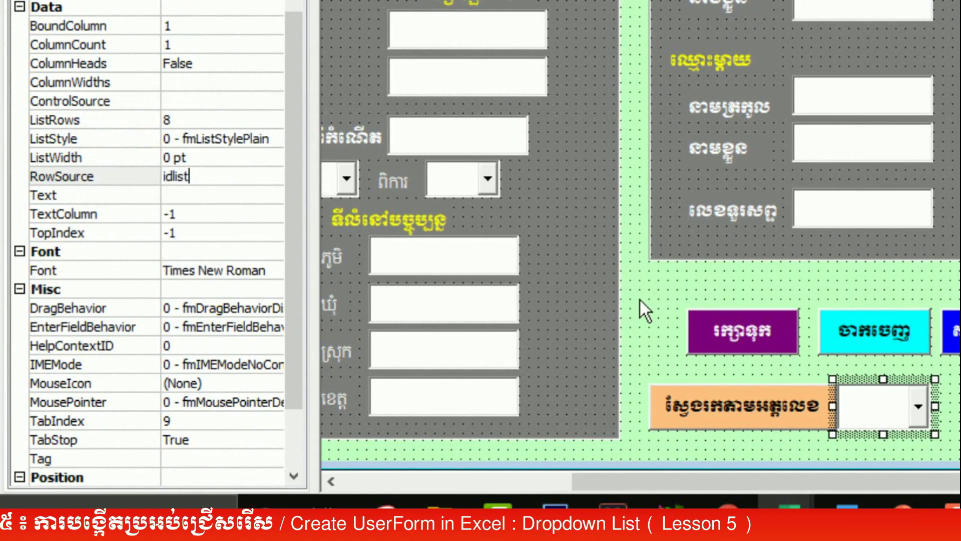
key("Return")
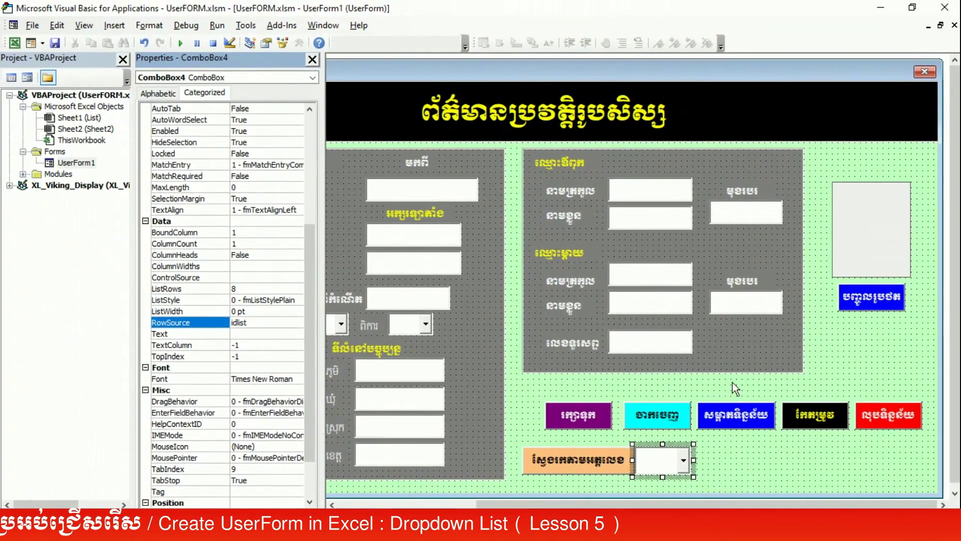
left_click(728, 383)
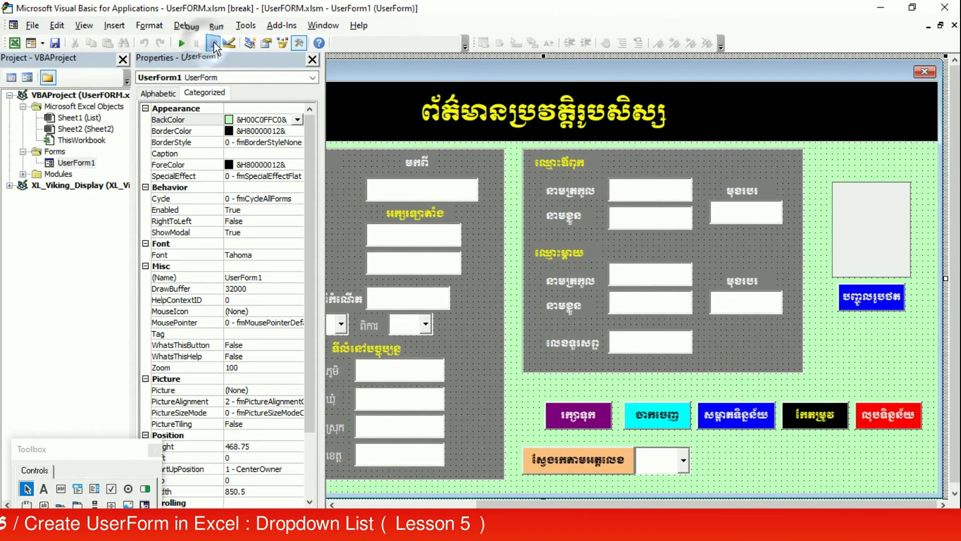
Run the student form and check each dropdown, with the ID list showing 1234 and 1235.
left_click(953, 7)
left_click(246, 122)
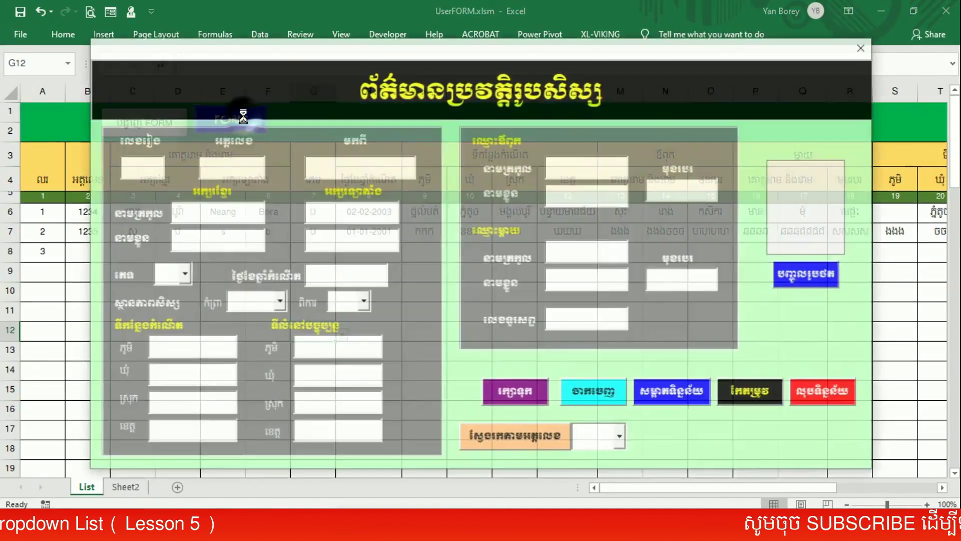
left_click(182, 273)
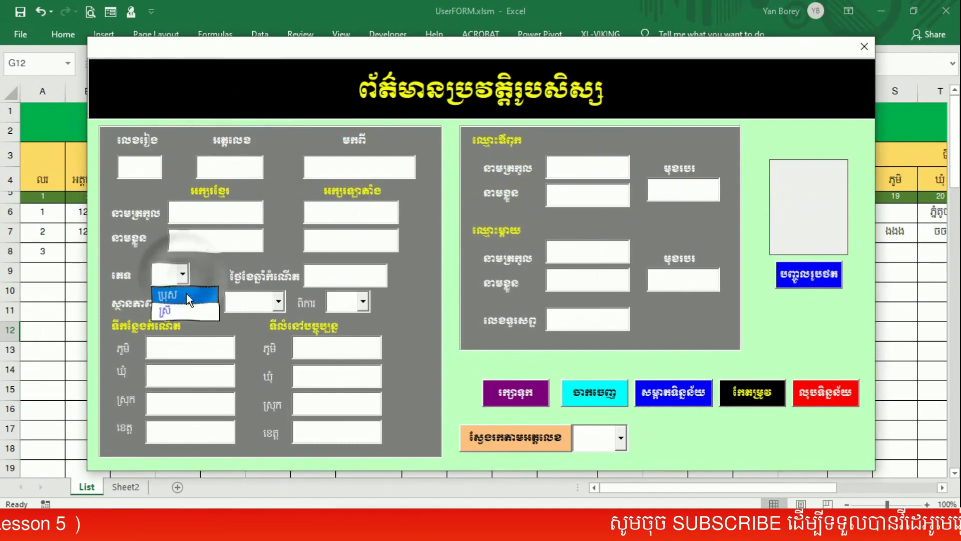
left_click(278, 300)
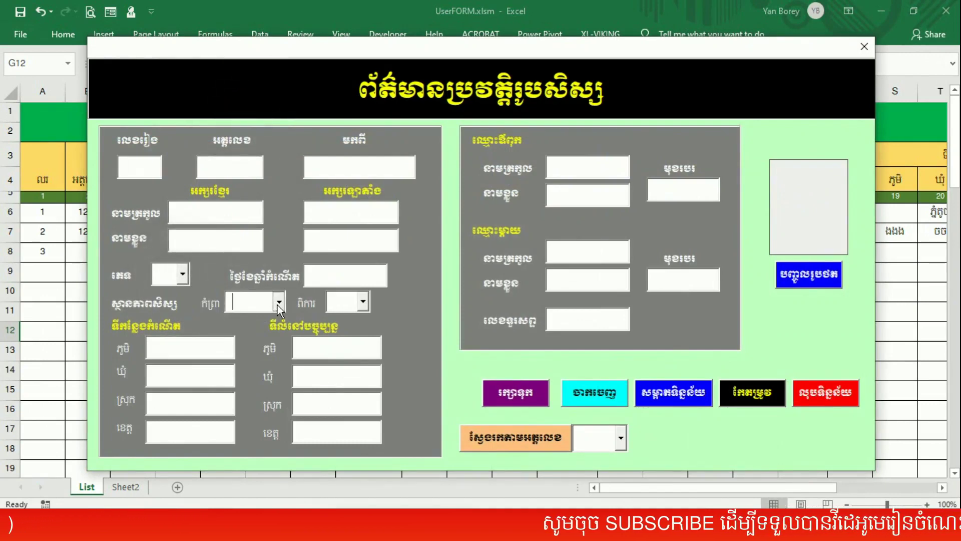
left_click(367, 299)
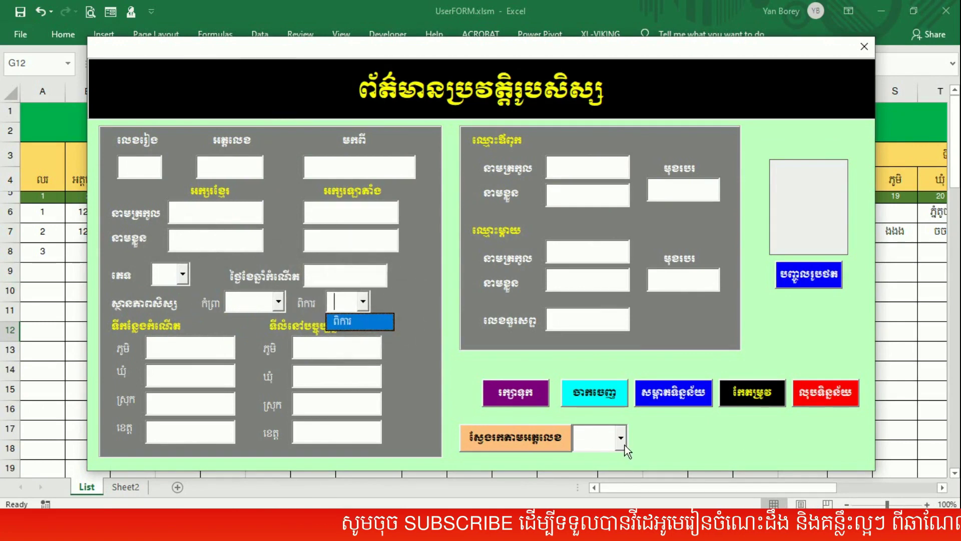
left_click(620, 437)
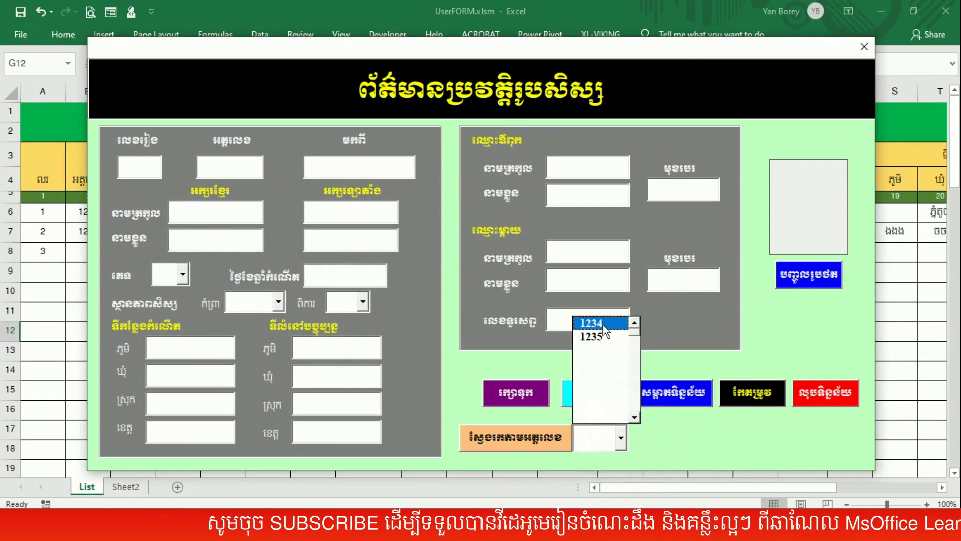
left_click(705, 323)
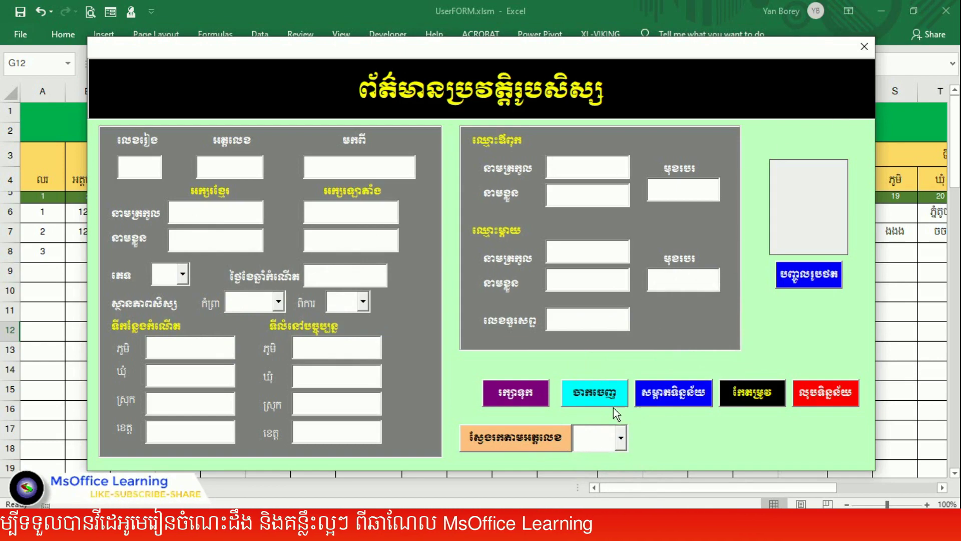
left_click(608, 395)
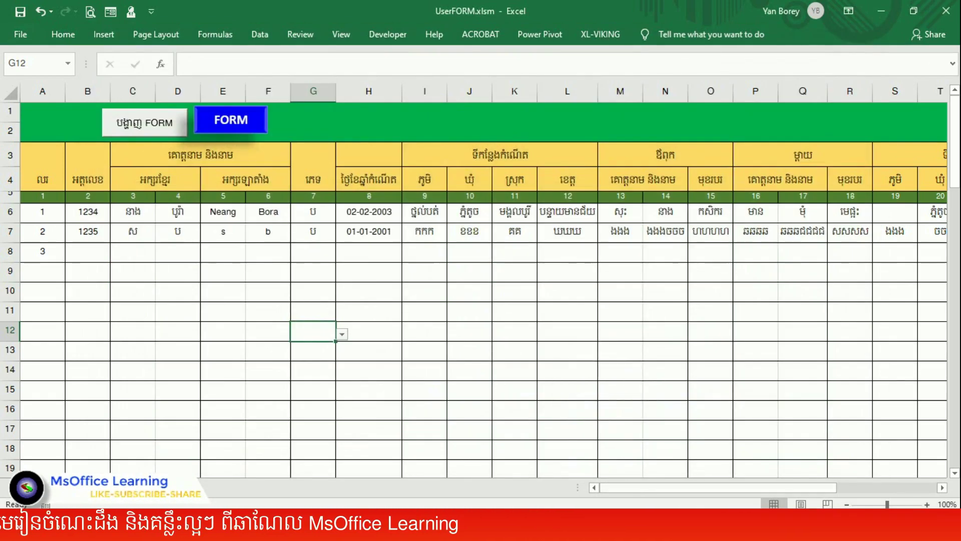
Delete idlist from the ID search combobox's RowSource in the UserForm1 designer.
left_click(388, 34)
left_click(20, 75)
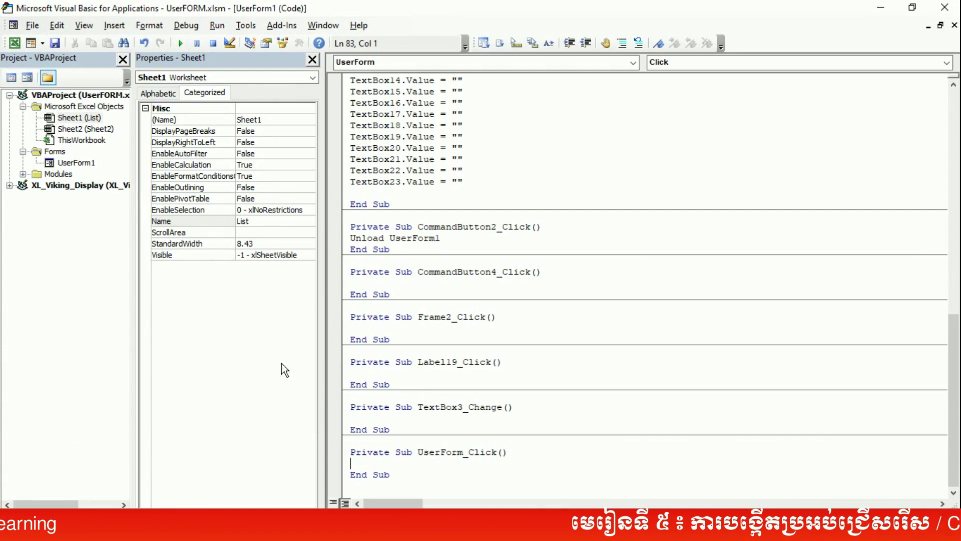
double_click(70, 164)
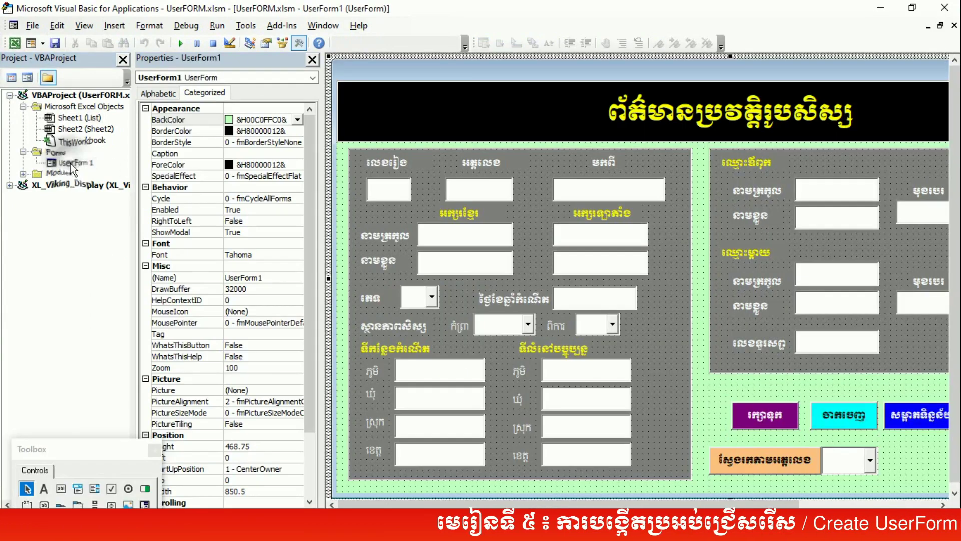
left_click(852, 470)
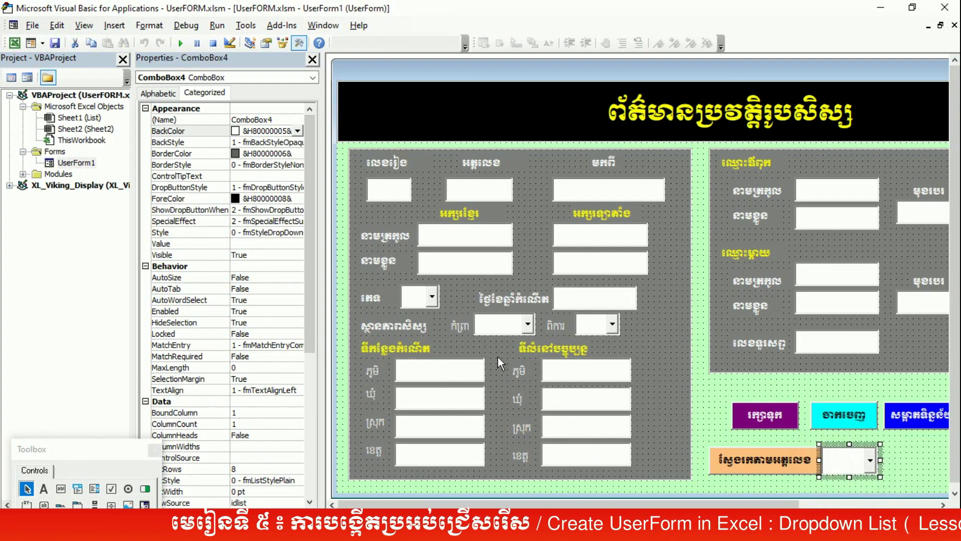
scroll(295, 445, "down", 6)
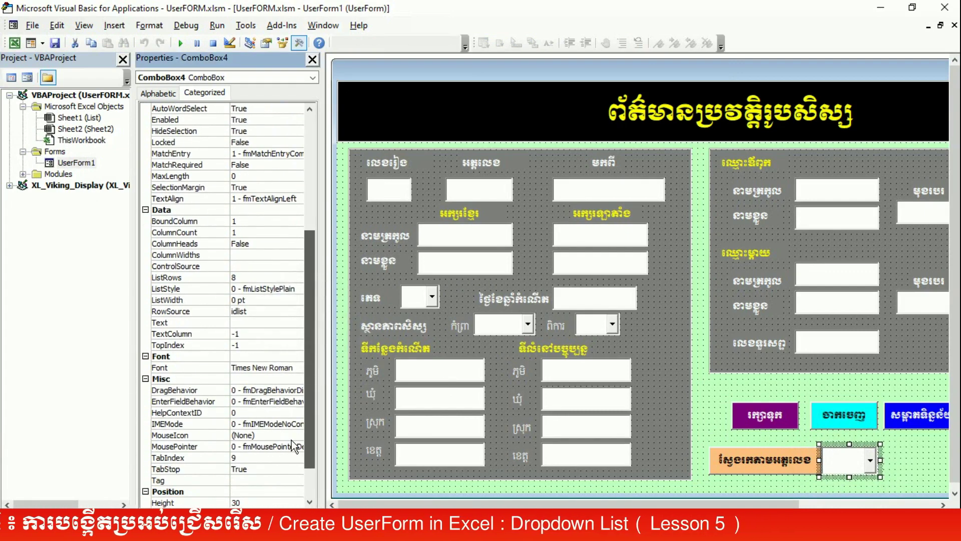
scroll(255, 380, "down", 2)
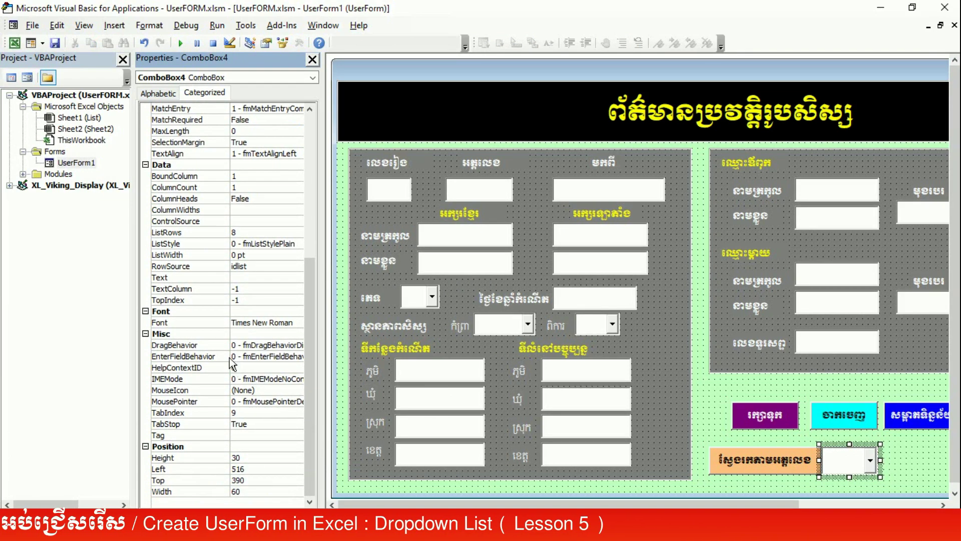
double_click(196, 265)
key("Delete")
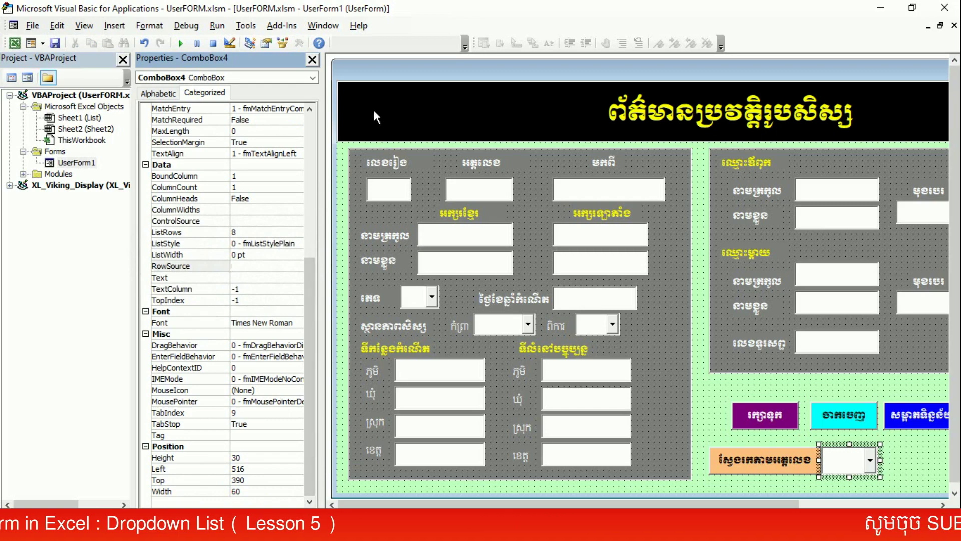
left_click(373, 109)
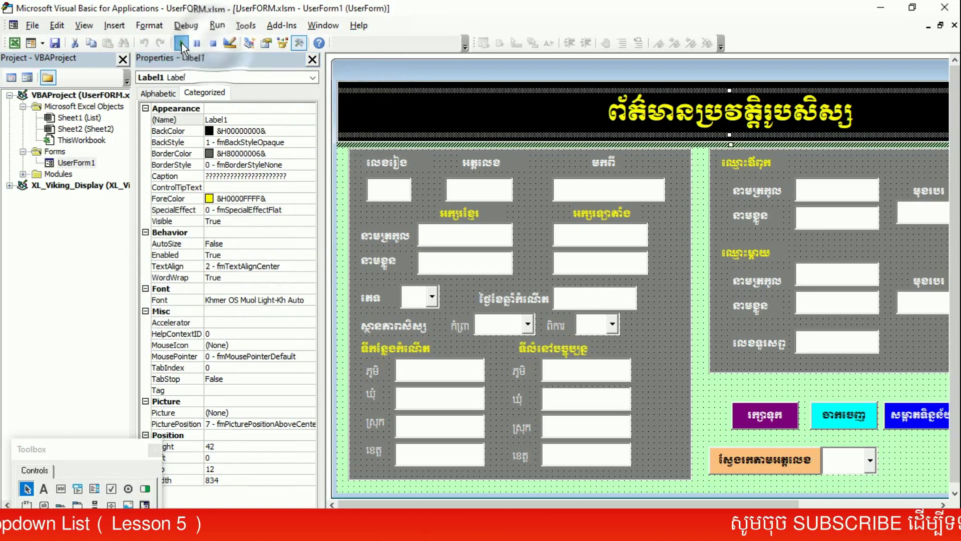
Run the form to confirm the ID dropdown is empty, then view UserForm1's code.
left_click(181, 43)
left_click(620, 437)
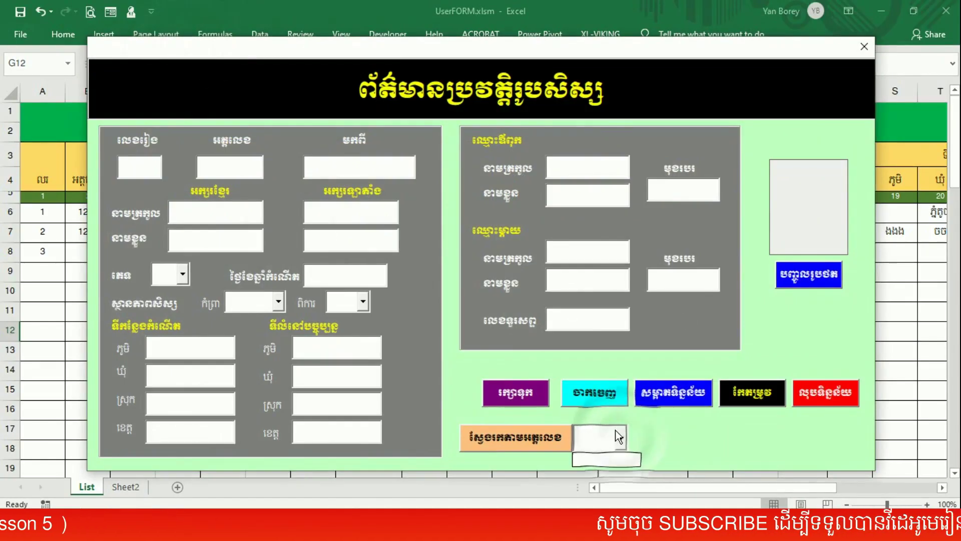
left_click(595, 392)
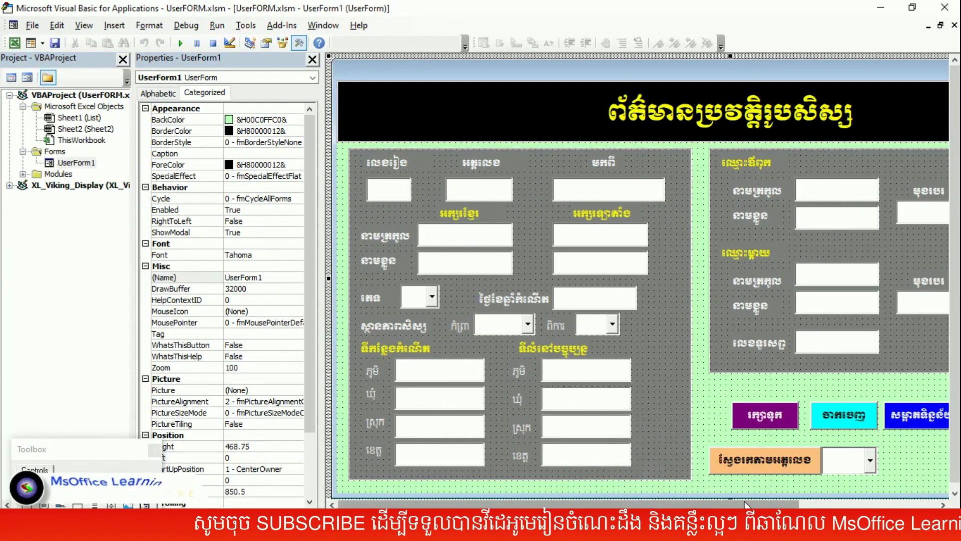
left_click_drag(745, 503, 880, 503)
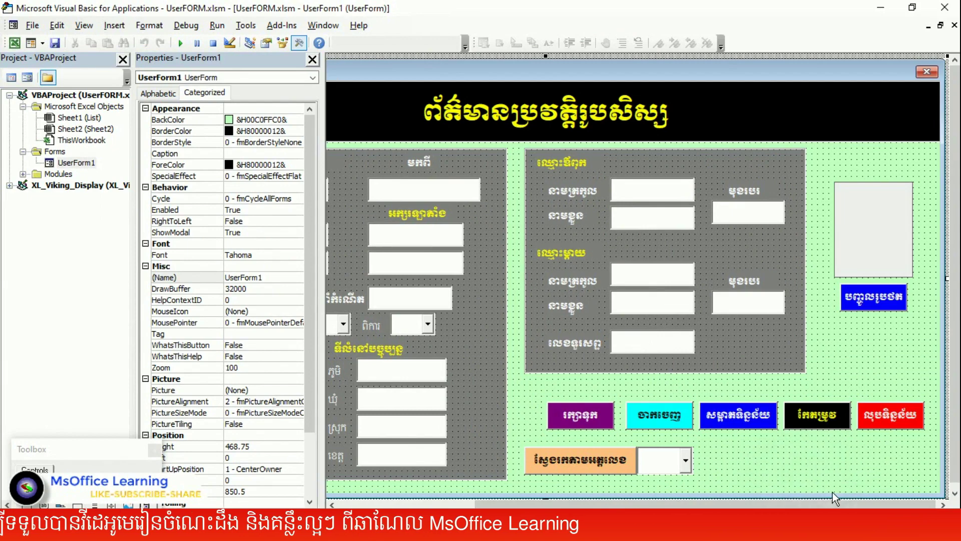
key("F7")
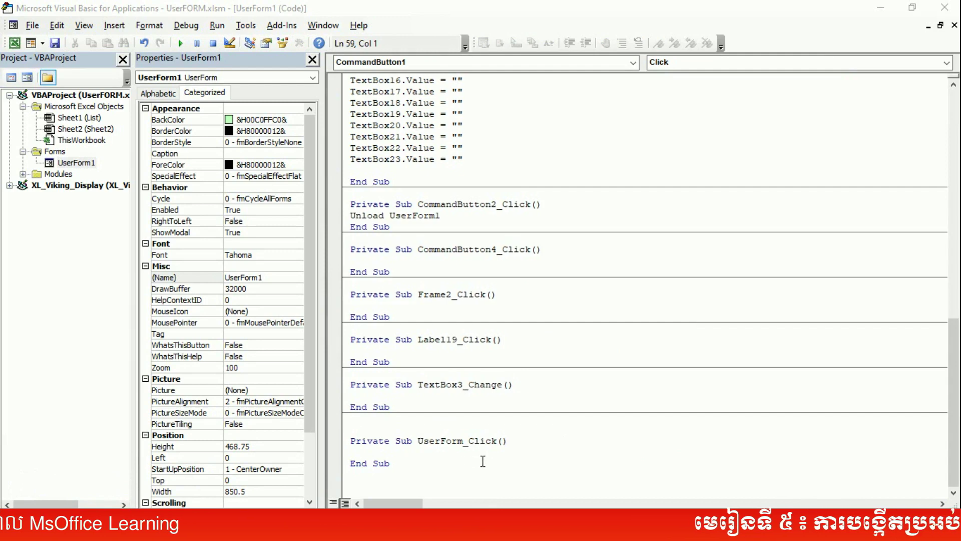
Add a UserForm_Initialize routine from the form's event list.
left_click(659, 63)
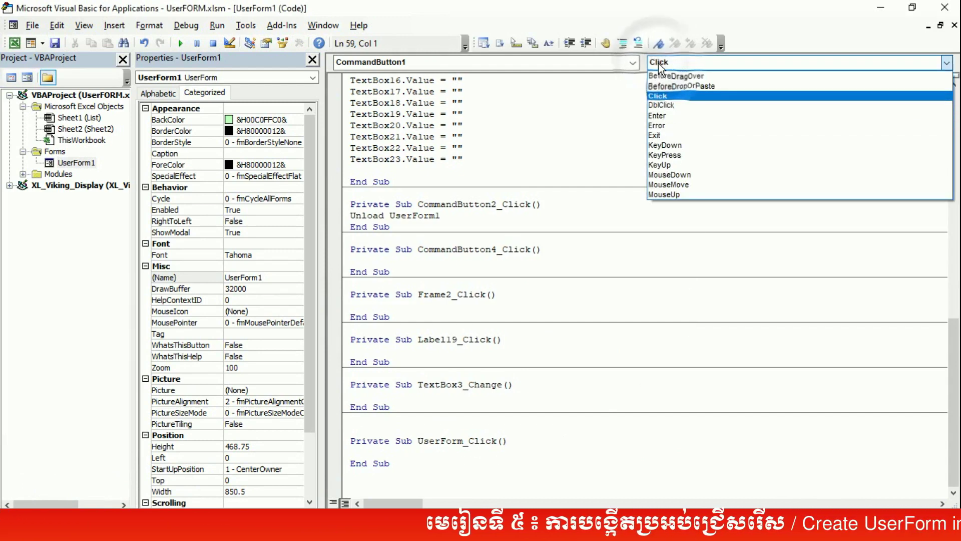
left_click(375, 447)
left_click(374, 447)
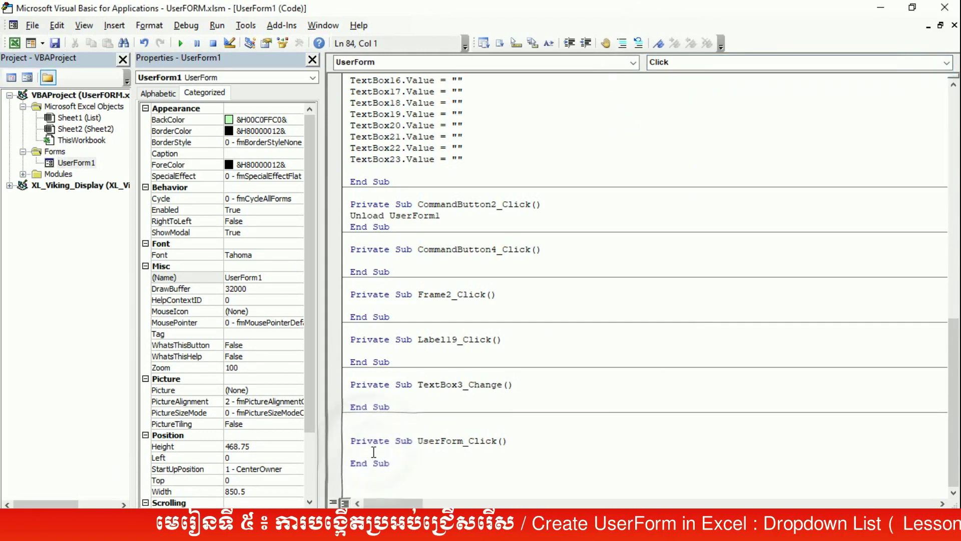
left_click_drag(423, 447, 473, 447)
double_click(438, 447)
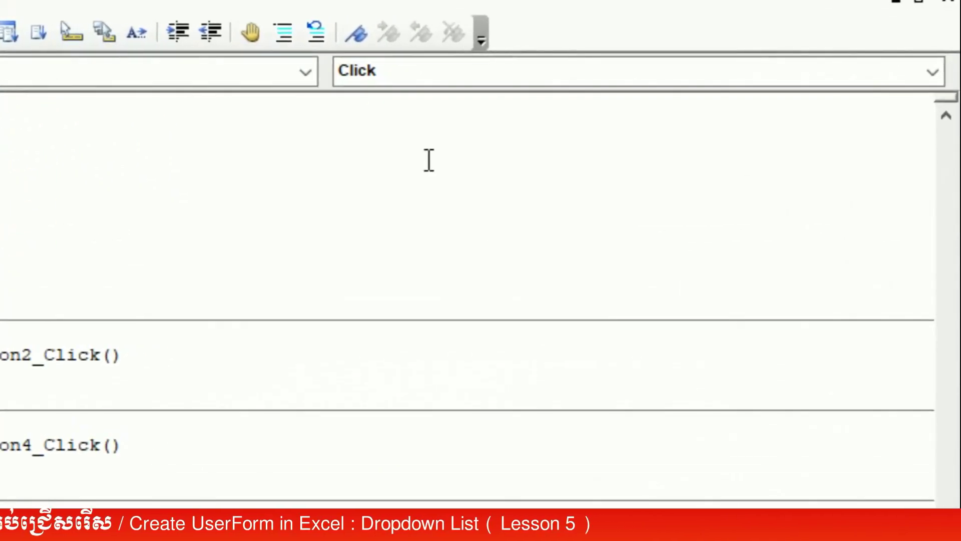
left_click(366, 79)
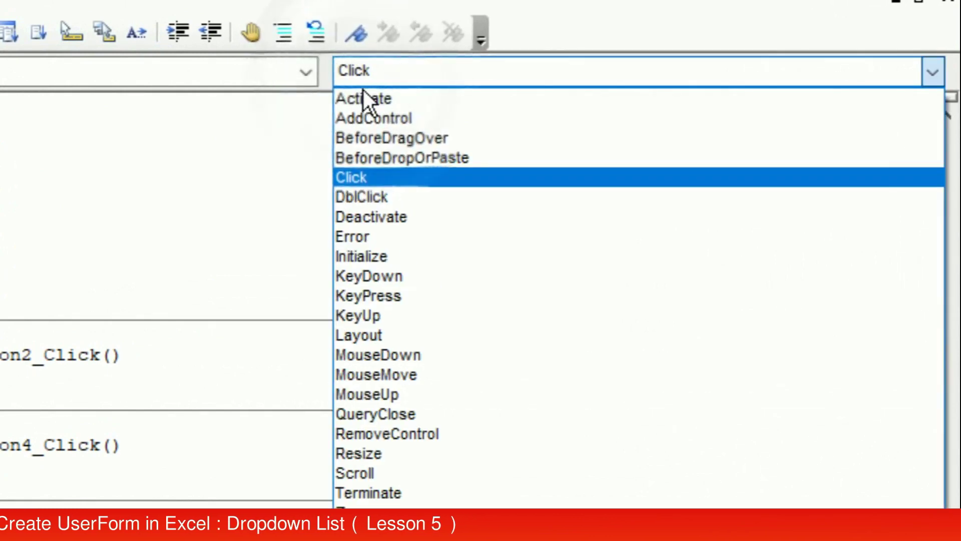
left_click(384, 263)
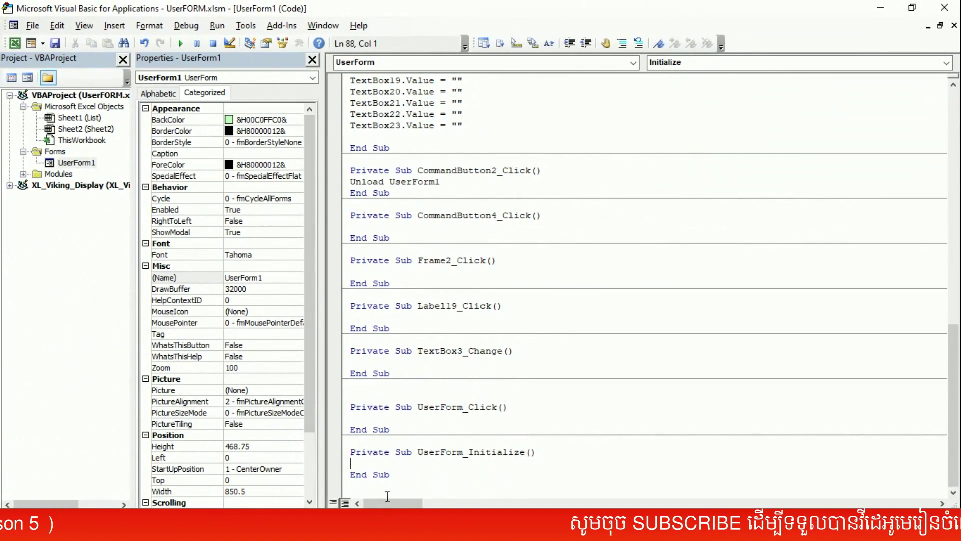
Declare Dim lw As Long, begin lw = sheet, and review the IDs in B6:B13.
type("dim lw AS")
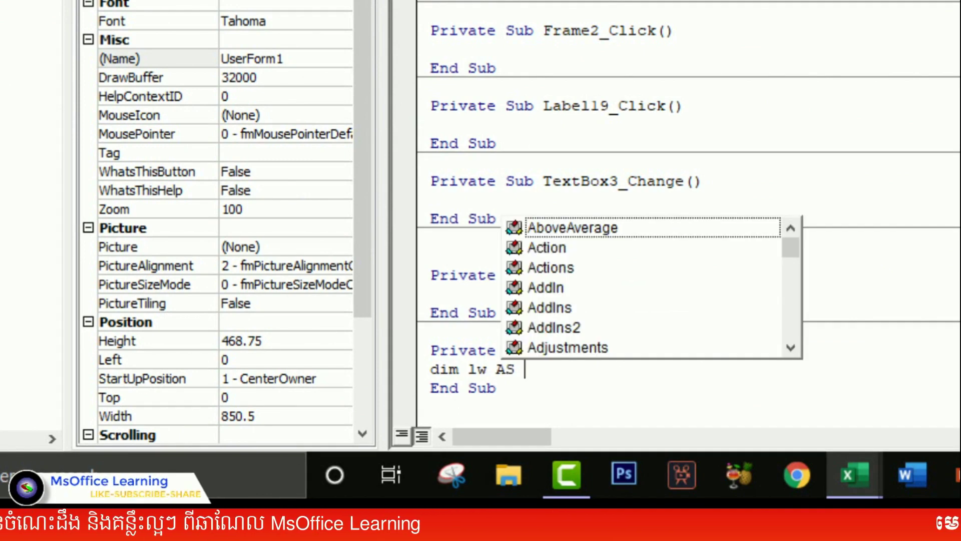
type("long")
key("Tab")
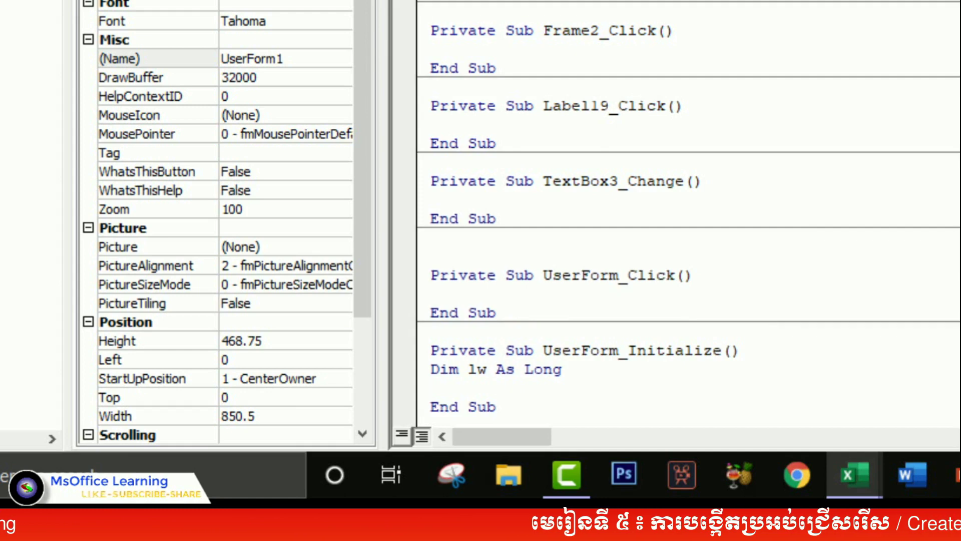
type("lww")
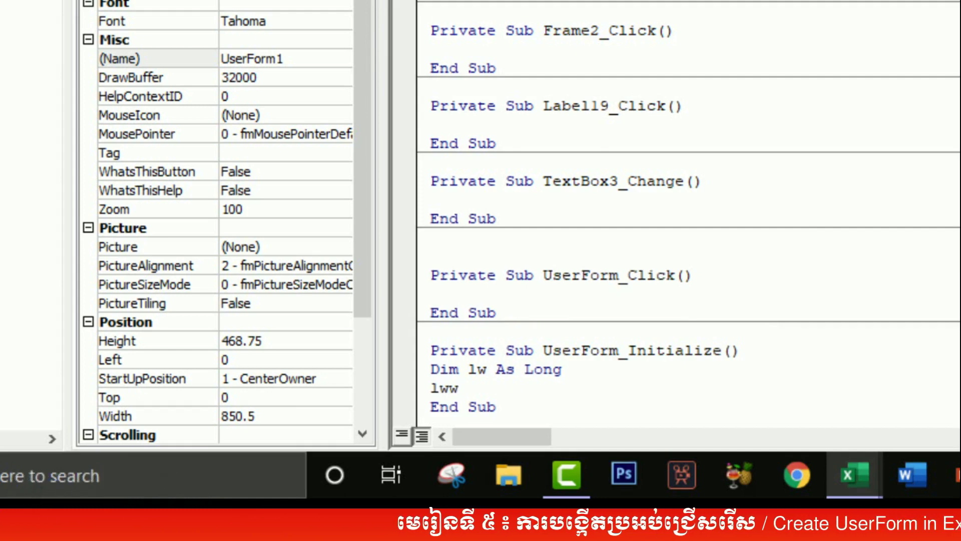
type("hee")
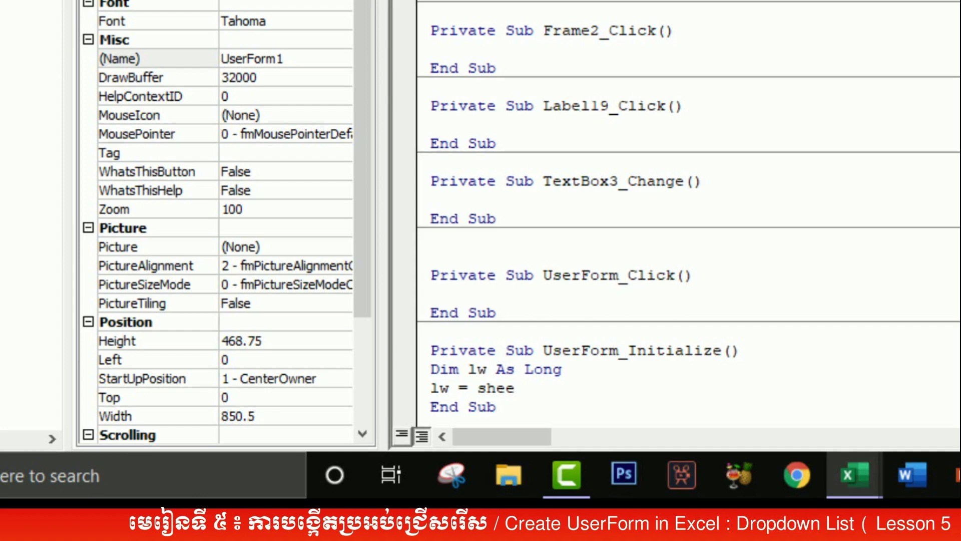
type("t")
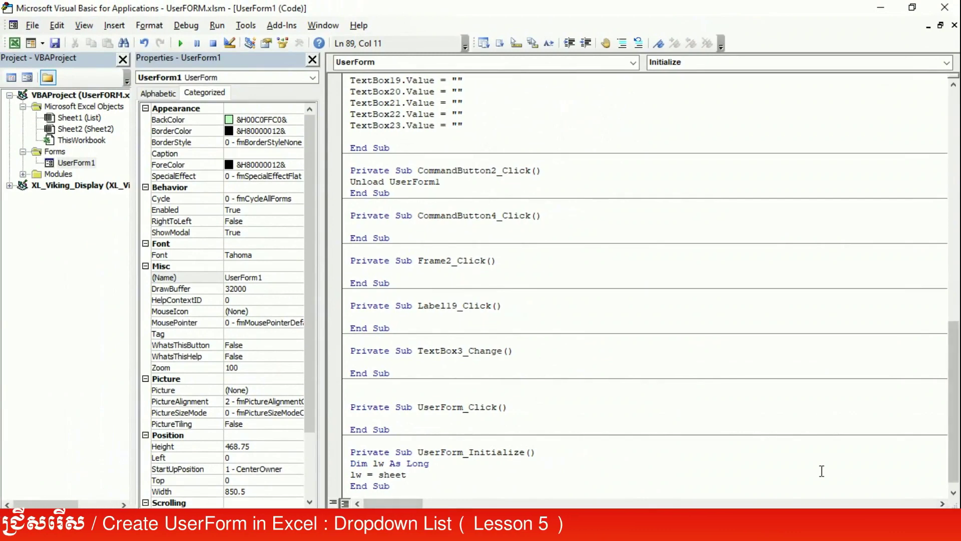
left_click(530, 460)
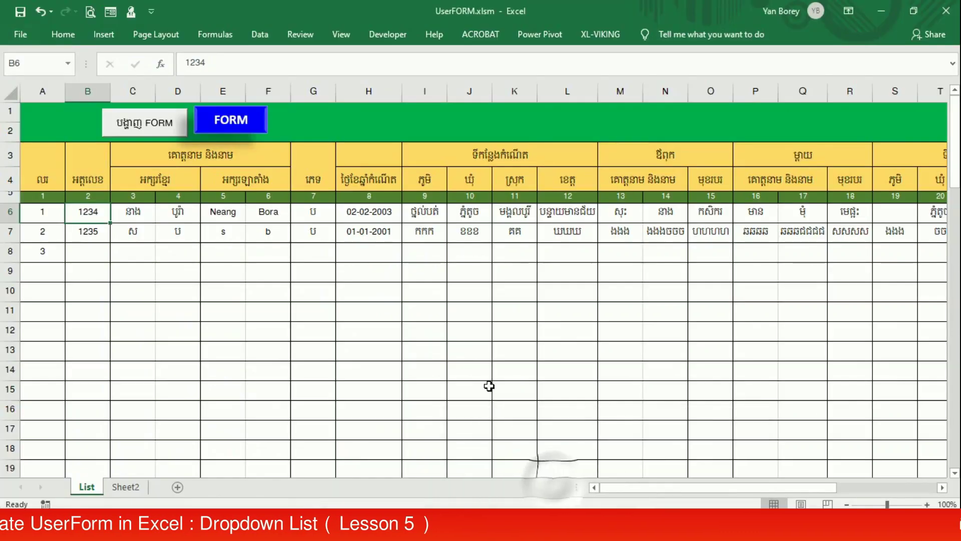
left_click_drag(76, 216, 82, 350)
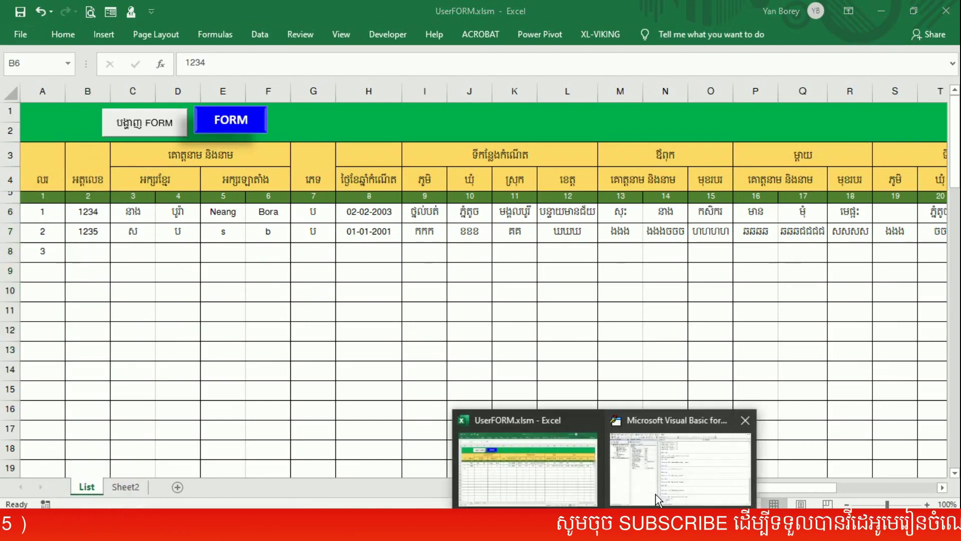
Complete the line lw = Sheet1.Cells(Rows.Count, 1).End(xlUp).Row in UserForm_Initialize.
left_click(691, 441)
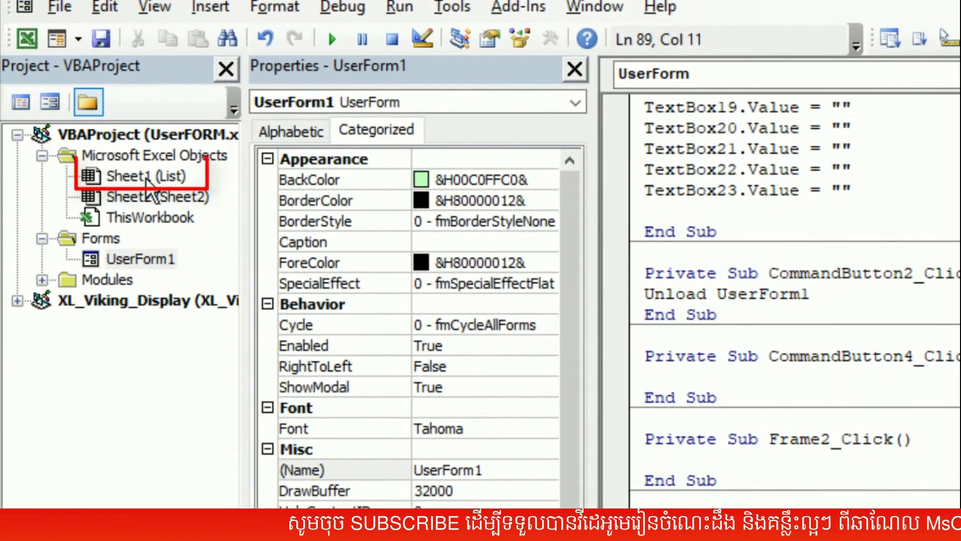
left_click(143, 154)
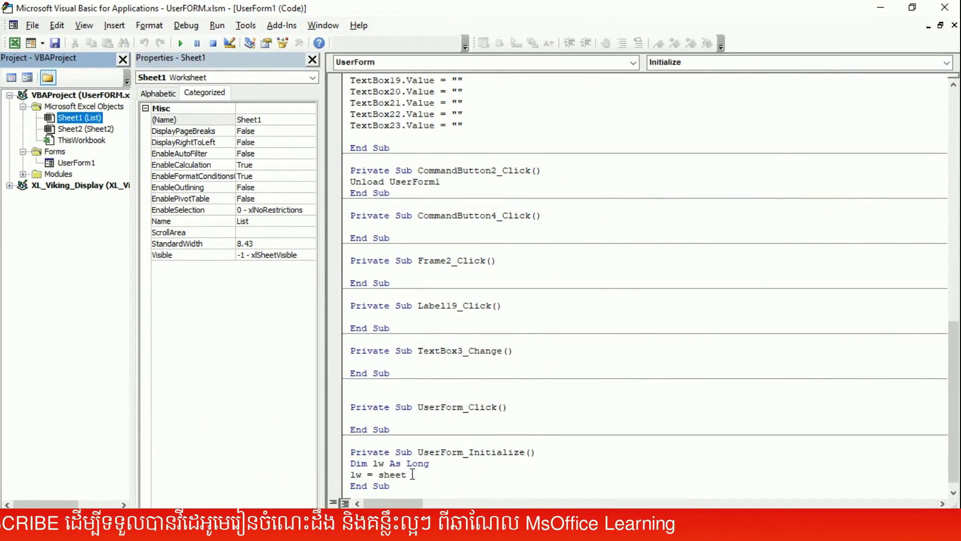
left_click(411, 475)
type("1")
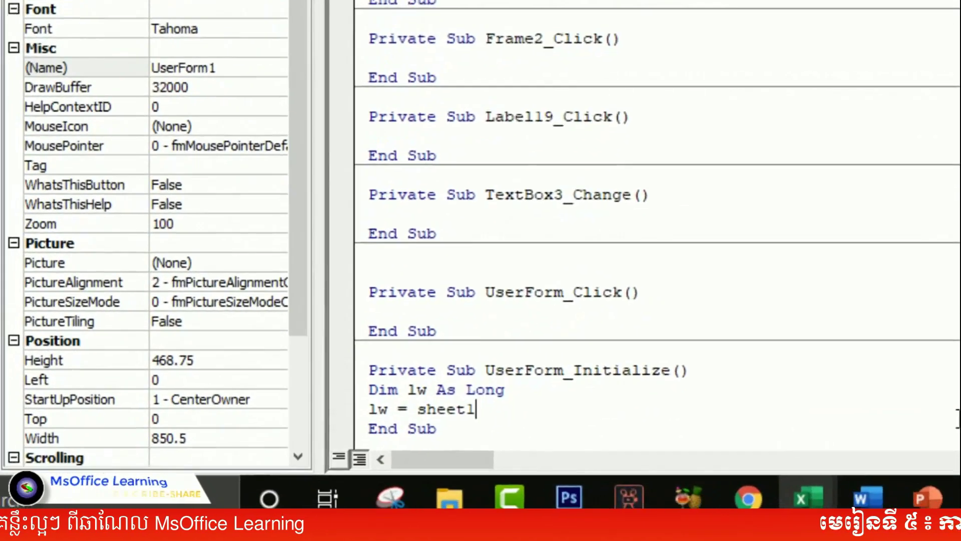
type(".")
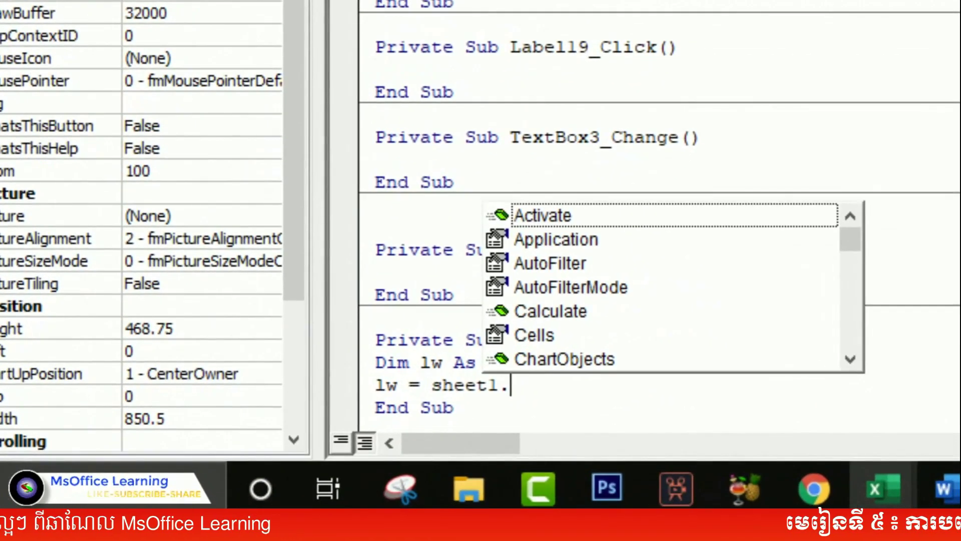
type("ce")
key("Tab")
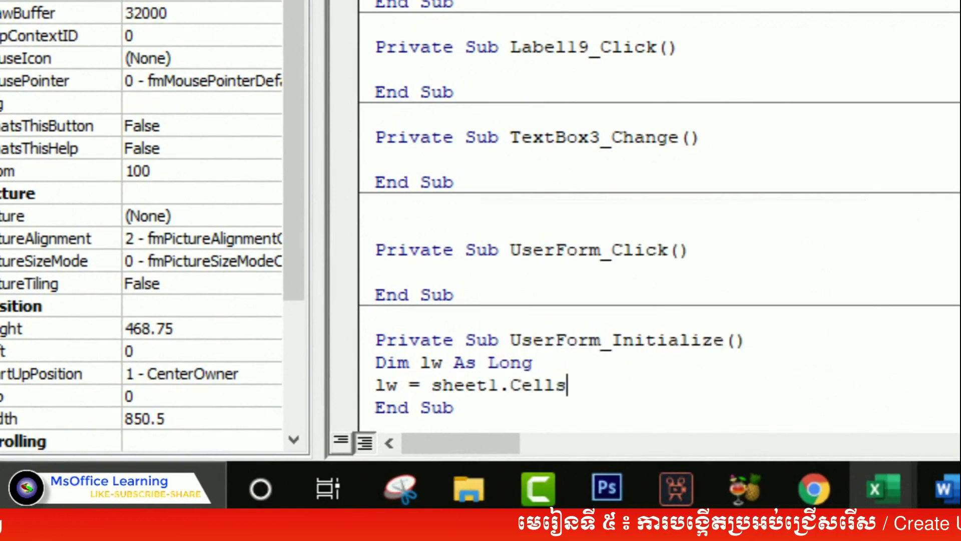
type("(Rows")
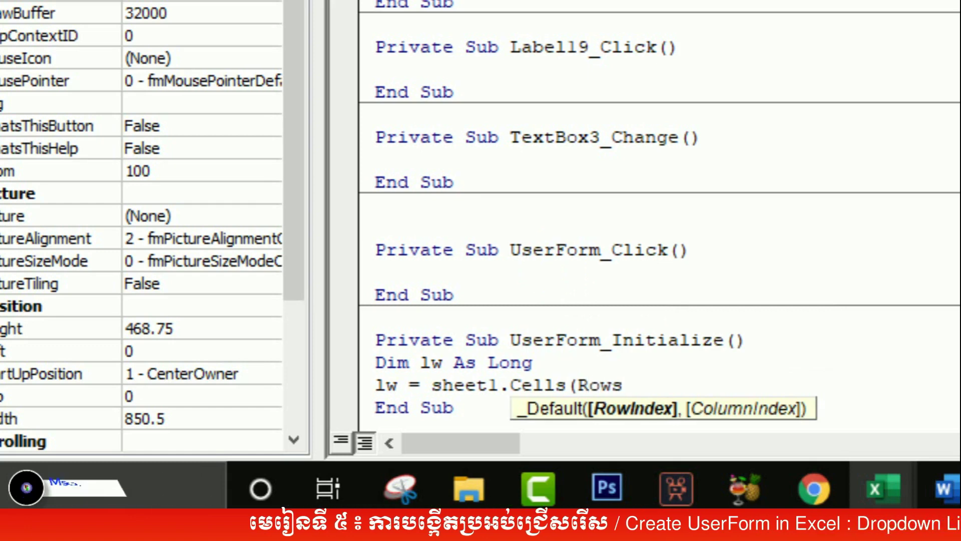
type(".Conu")
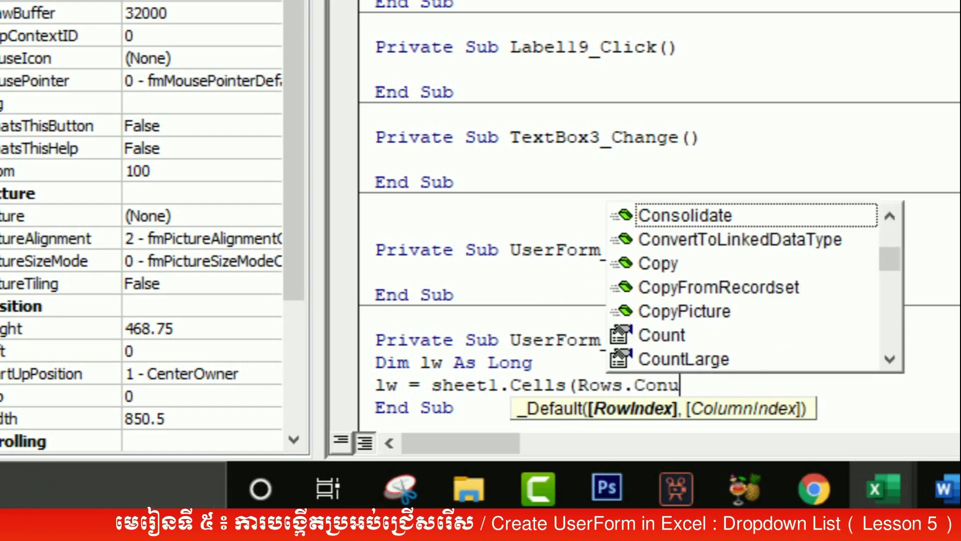
key("BackSpace")
key("BackSpace")
type("u")
key("Tab")
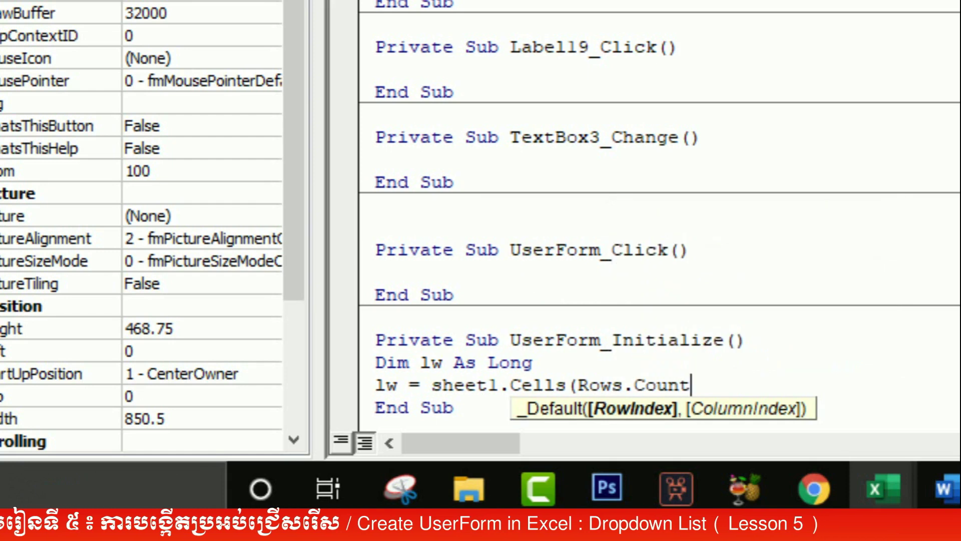
type(",")
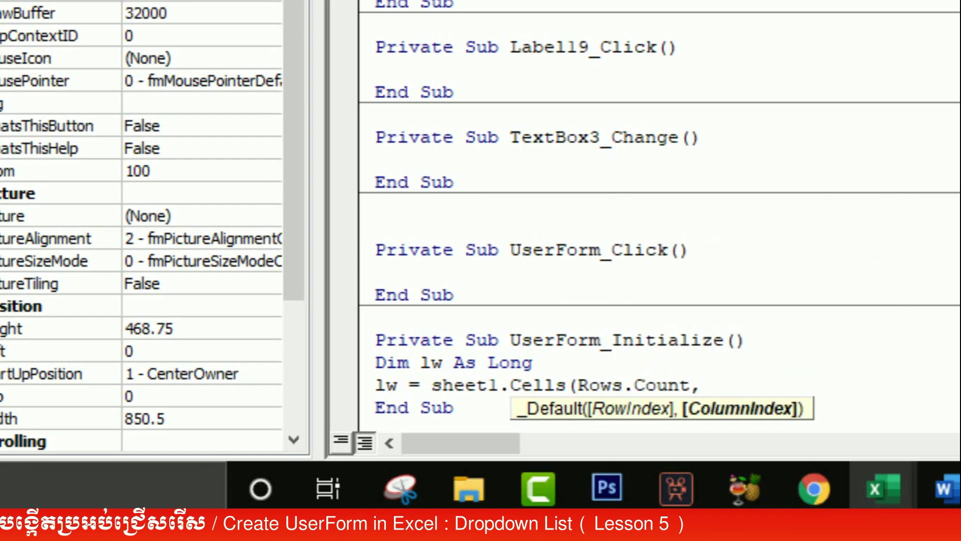
type(" 1).End(xlUp).Row")
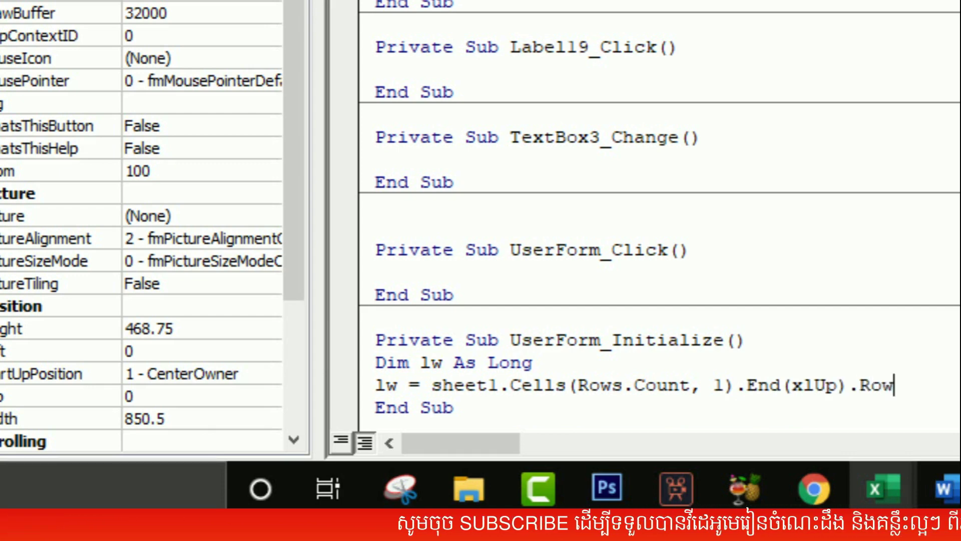
key("Return")
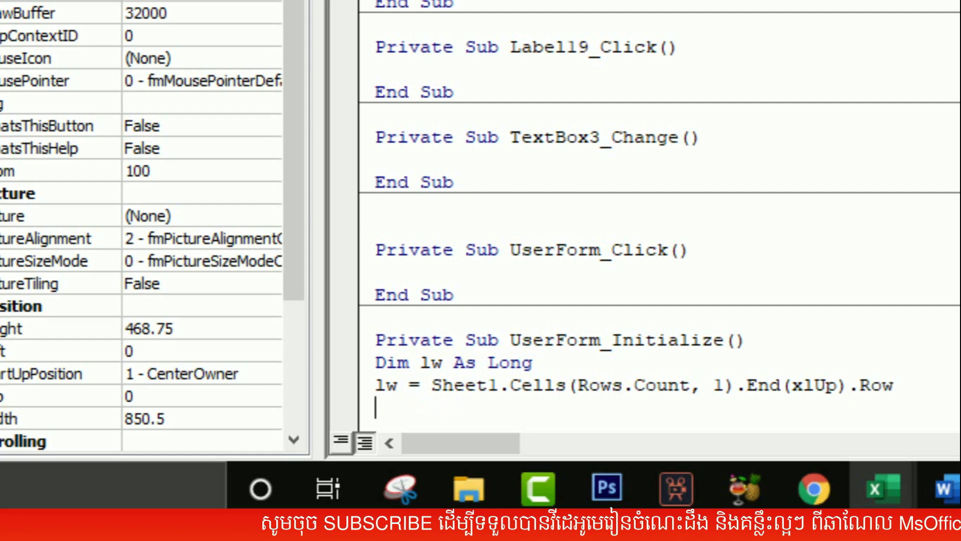
Add activeRow = 1 to UserForm_Initialize and begin a Me. line below it.
scroll(670, 213, "down", 1)
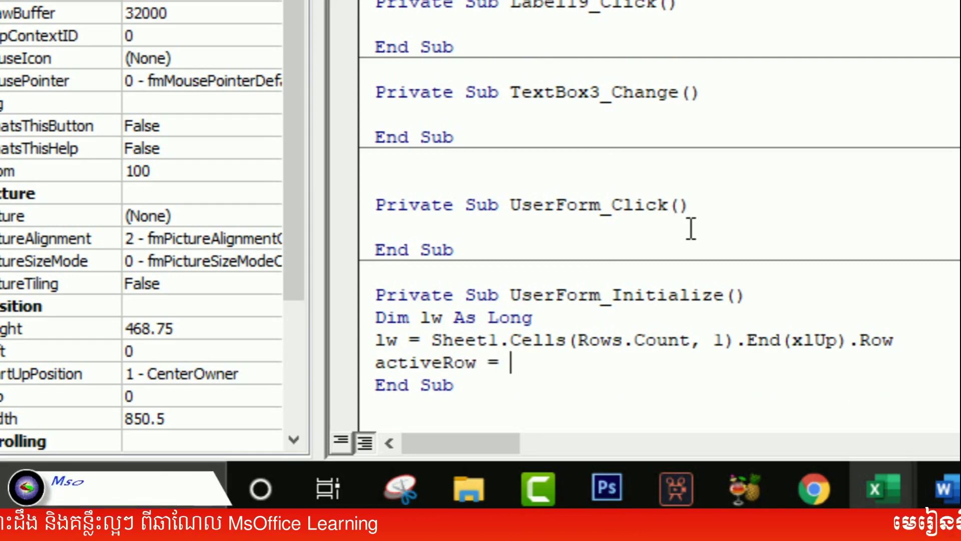
type("1")
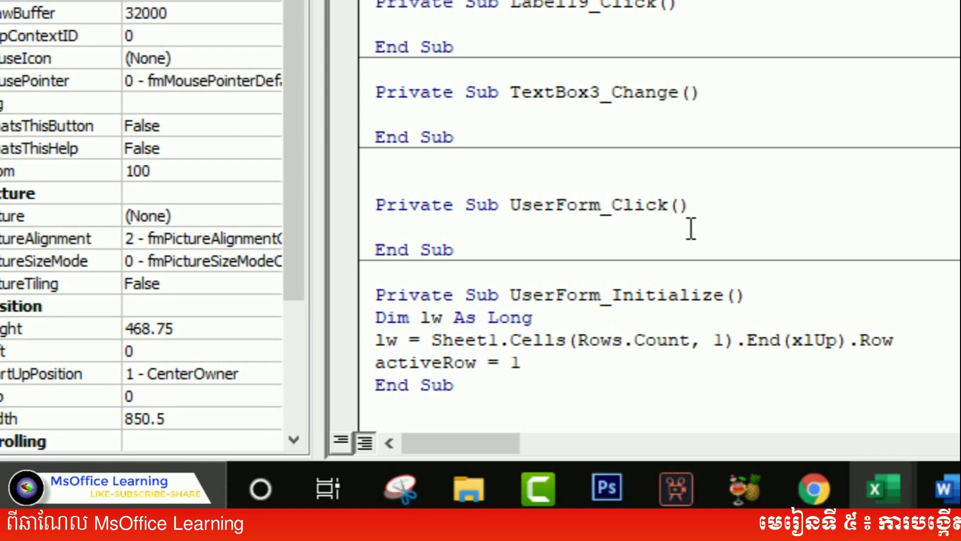
key("Return")
key("Return")
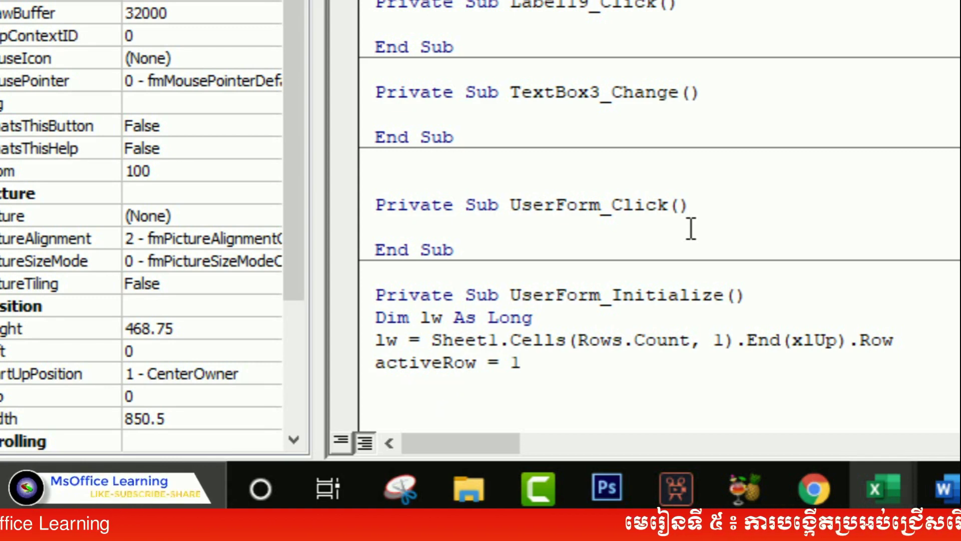
type("Me.")
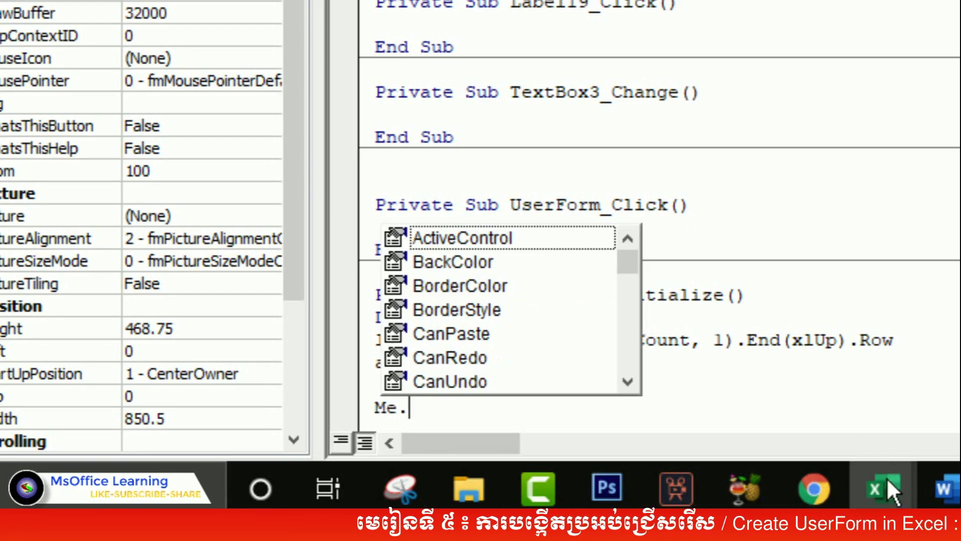
left_click(872, 491)
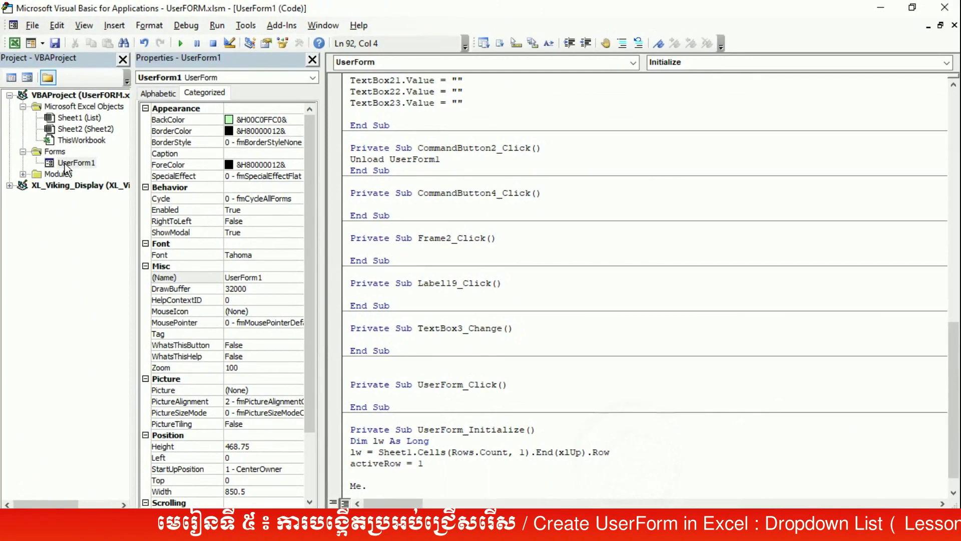
double_click(64, 163)
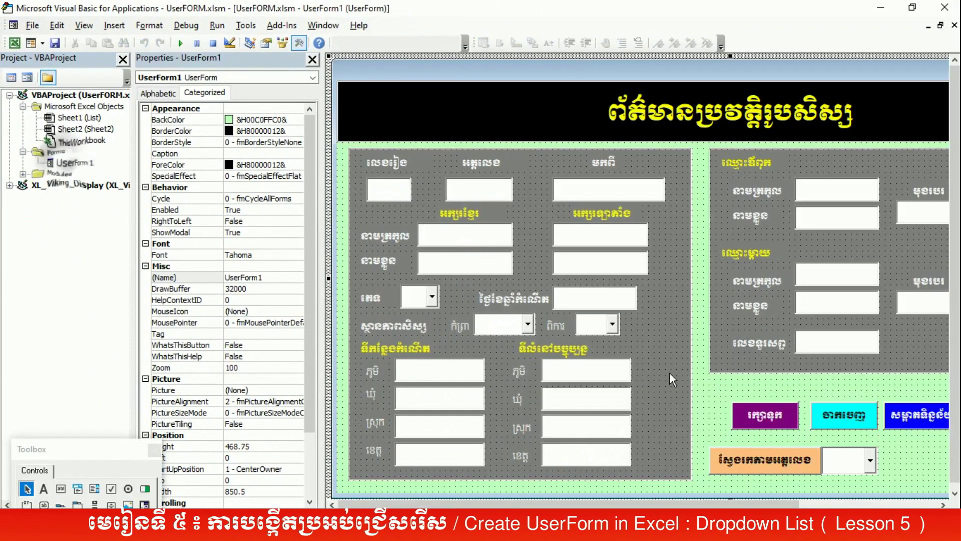
left_click(848, 458)
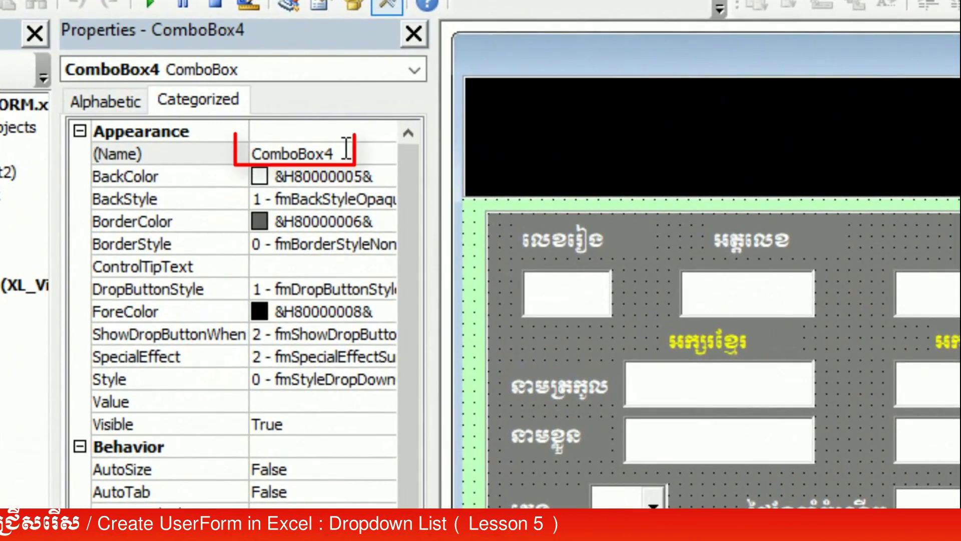
double_click(347, 149)
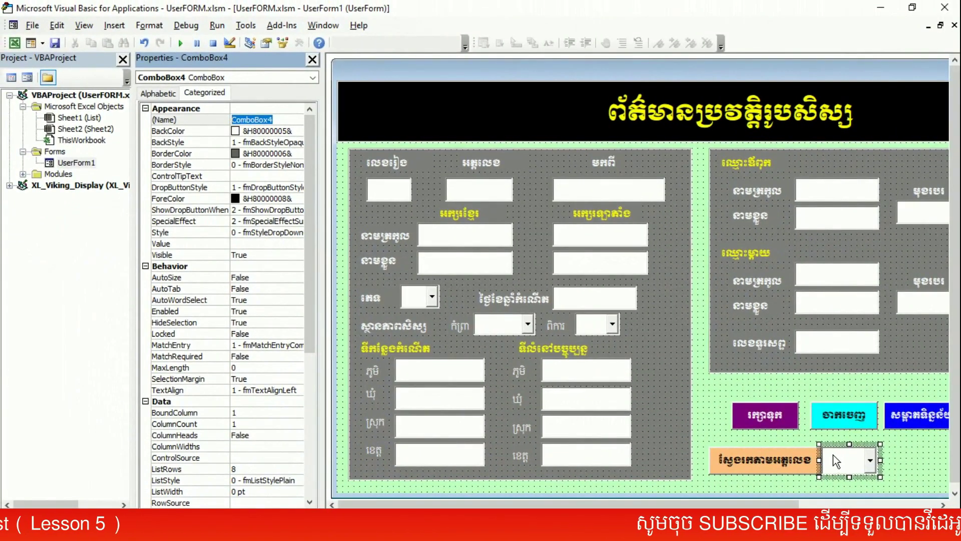
left_click(906, 465)
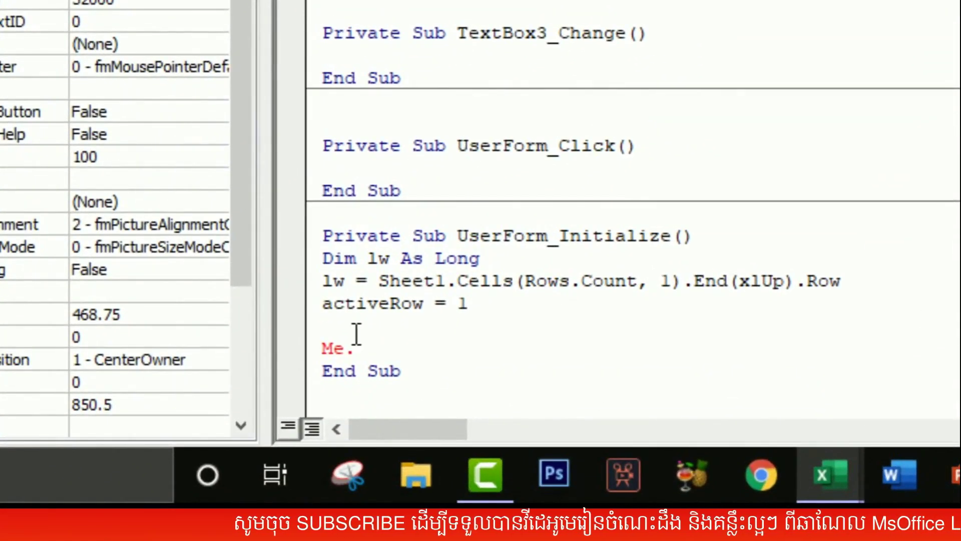
Start the Initialize line Me.ComboBox4.RowSource = " and bring the List sheet forward.
left_click(357, 346)
type("Combob")
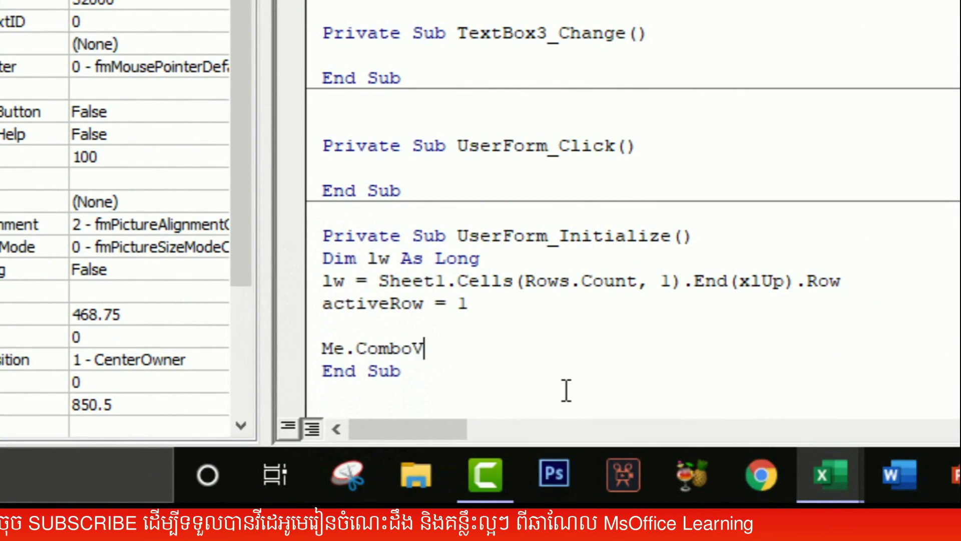
type("ox4")
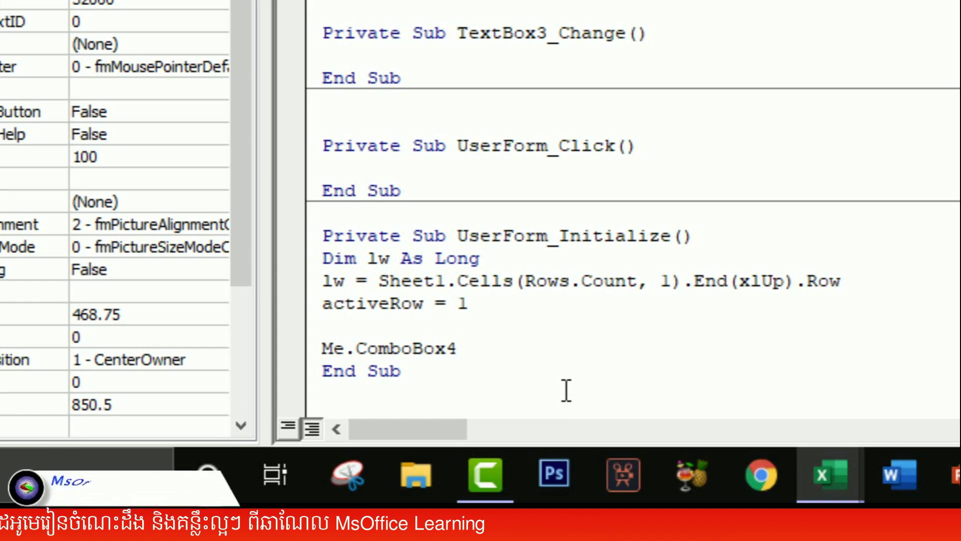
type(".")
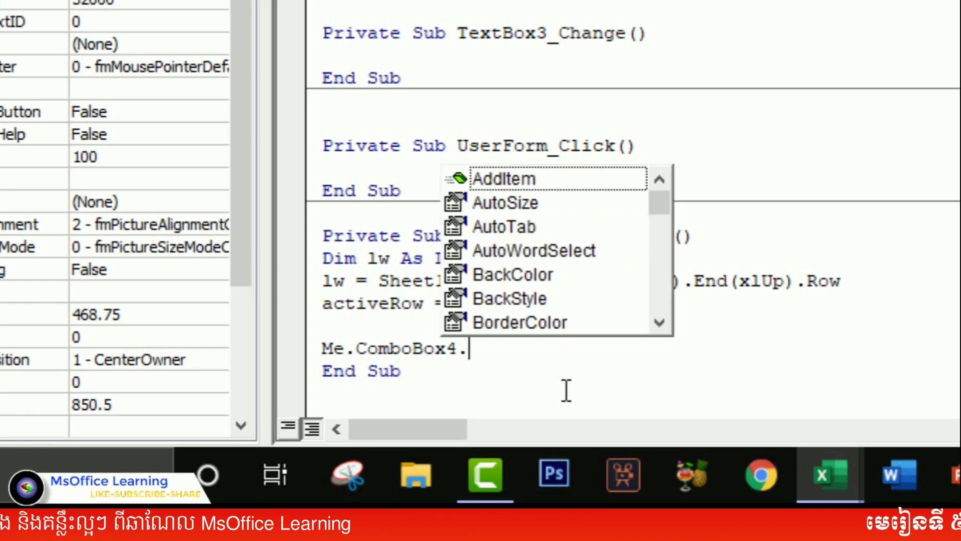
type("Ro")
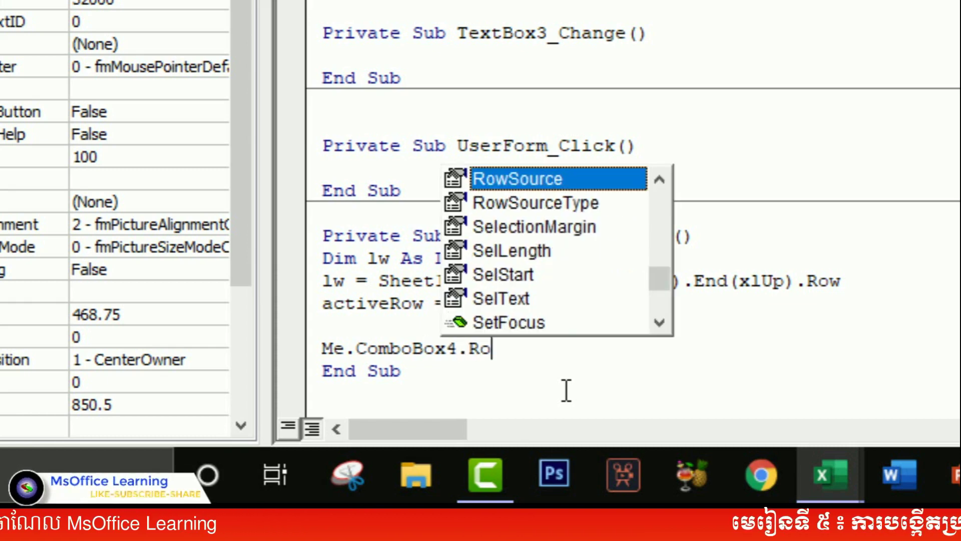
key("Tab")
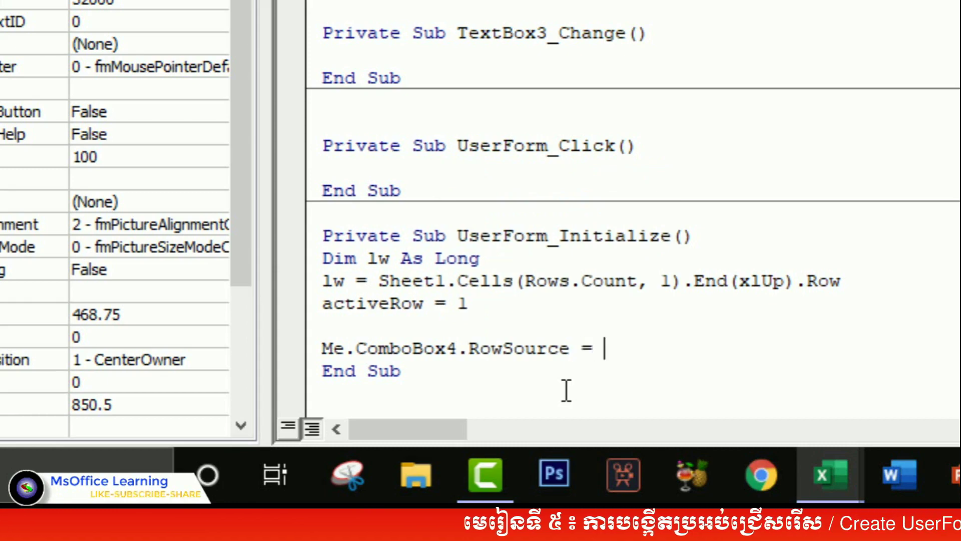
type("\"")
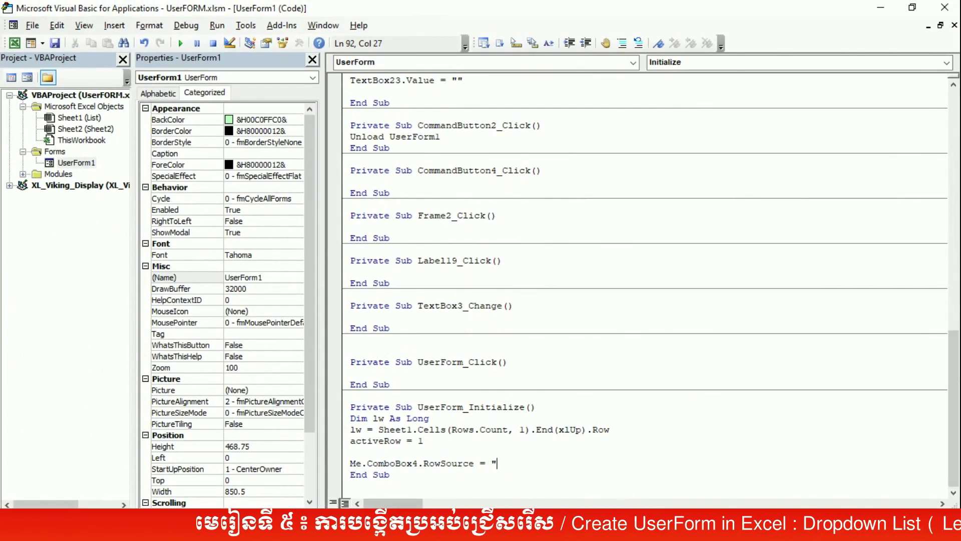
left_click(558, 488)
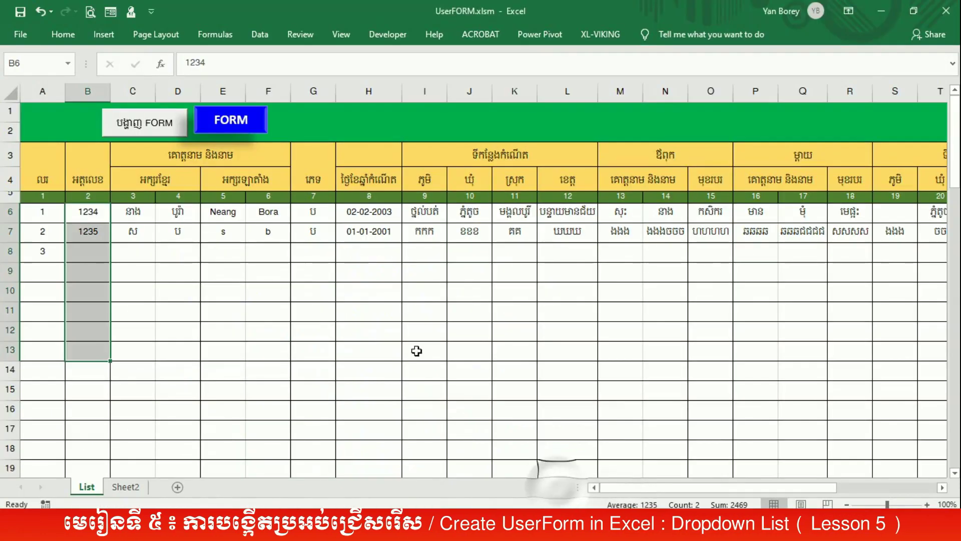
Select the ID values from B6 down column B on the List sheet.
left_click(148, 268)
left_click_drag(88, 212, 88, 337)
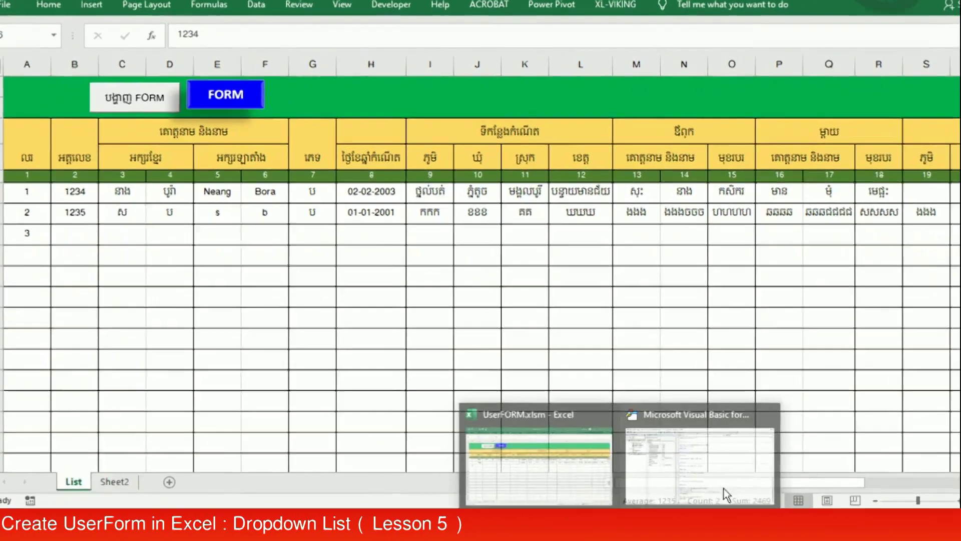
mouse_move(830, 482)
left_click(711, 450)
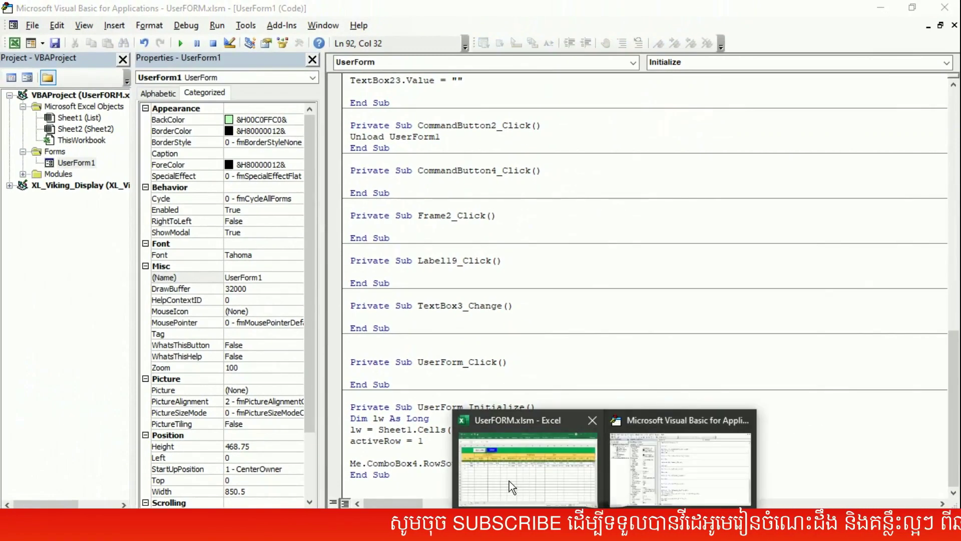
Recheck column B and data row 6, where B6 holds the first ID 1234.
left_click(509, 481)
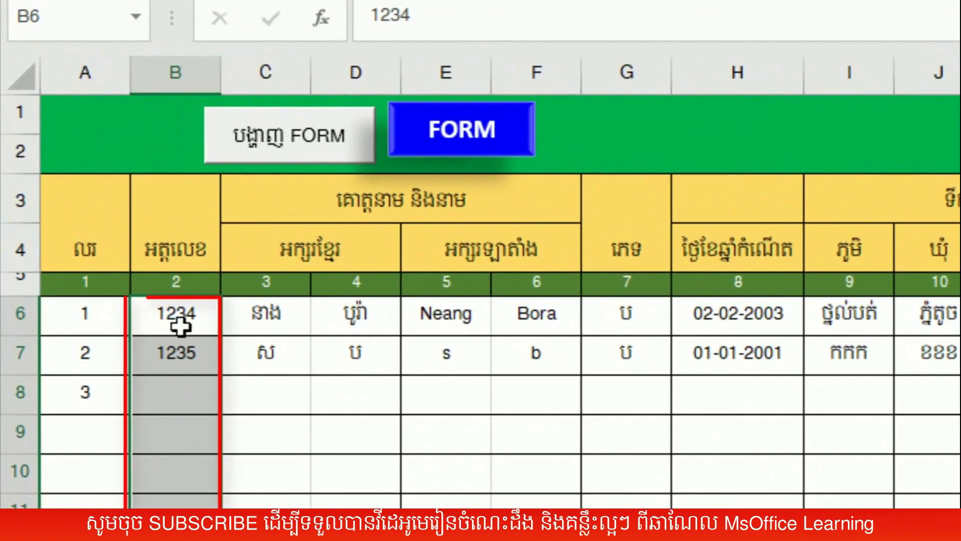
left_click(175, 71)
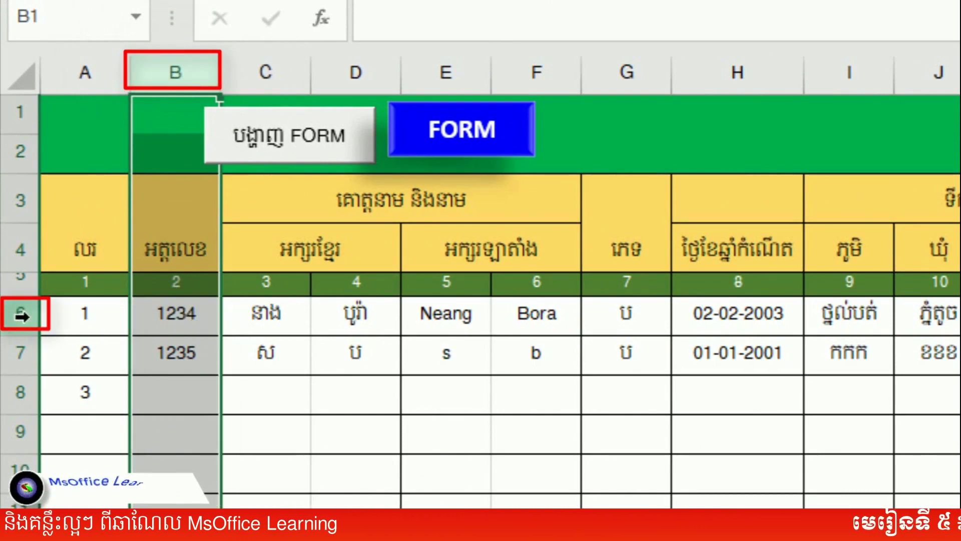
left_click(22, 314)
left_click(166, 318)
left_click(20, 314)
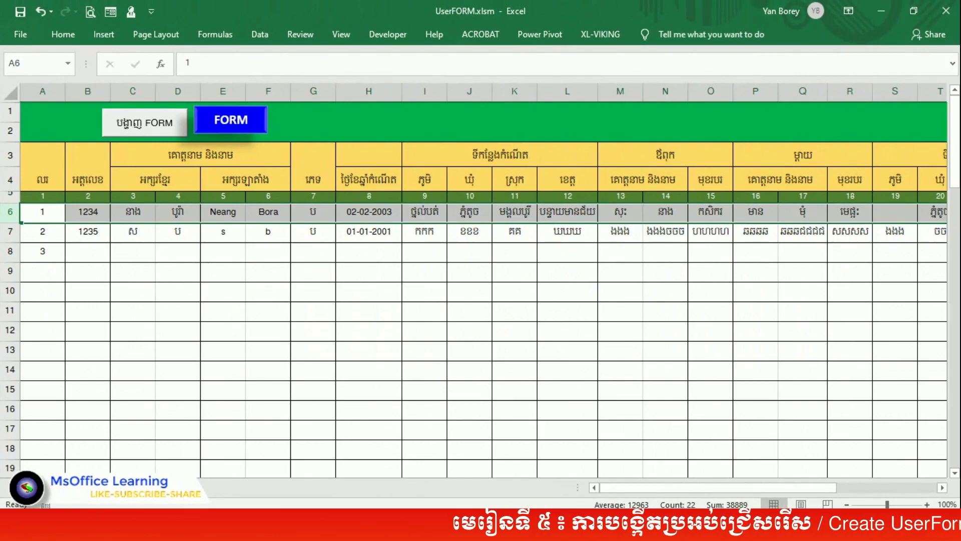
left_click(658, 488)
Complete the RowSource as "List!B6:B" & lw and close the VBA editor.
type("B")
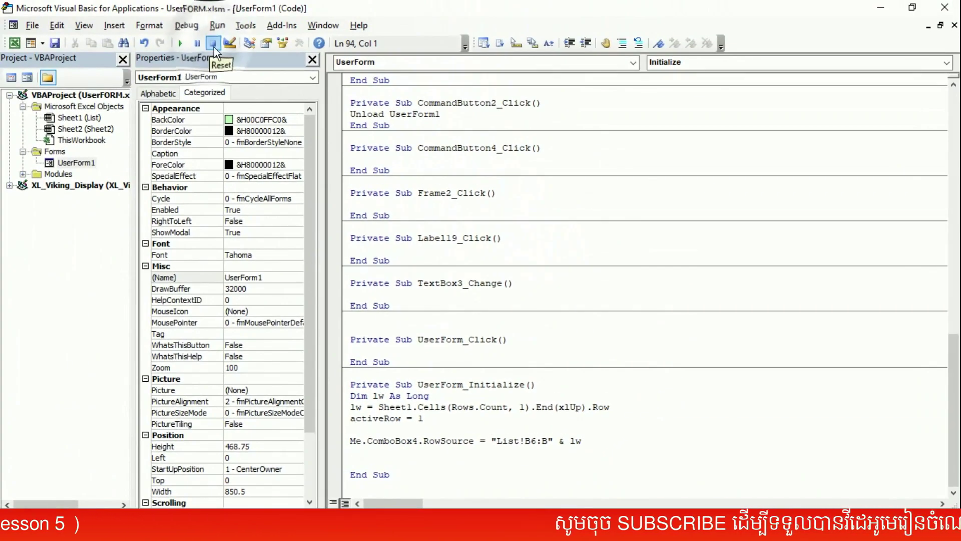
left_click(180, 43)
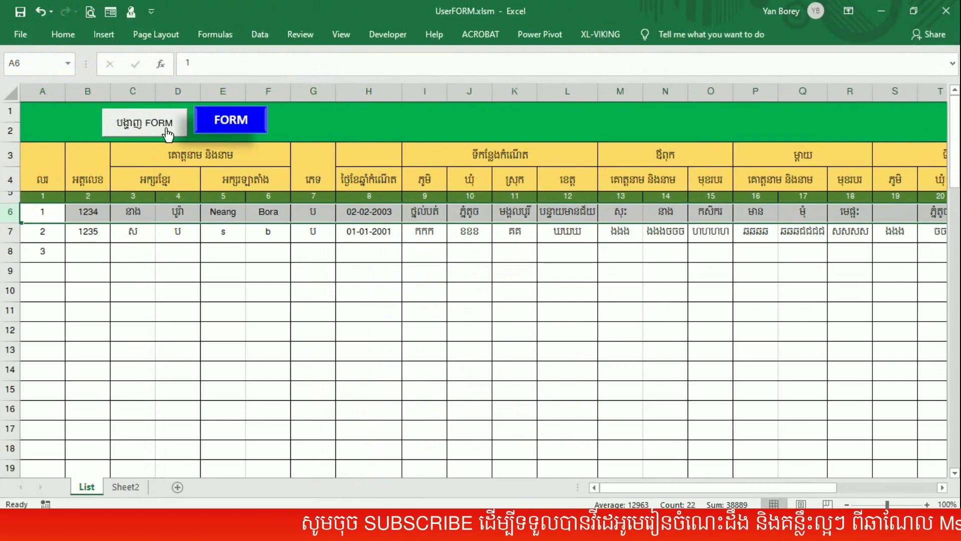
Run the student form, verify the ID list shows 1234 and 1235, then view orphan status choices.
left_click(166, 130)
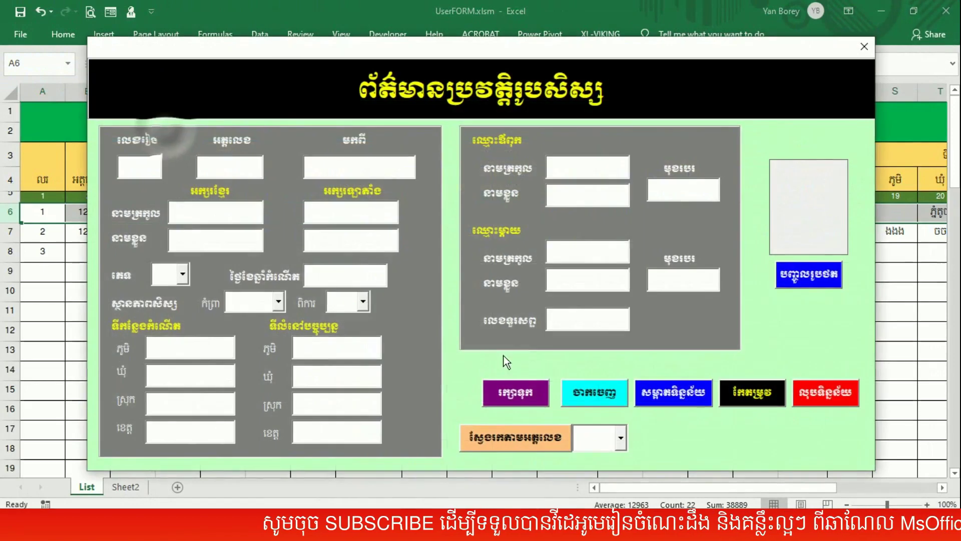
left_click(621, 439)
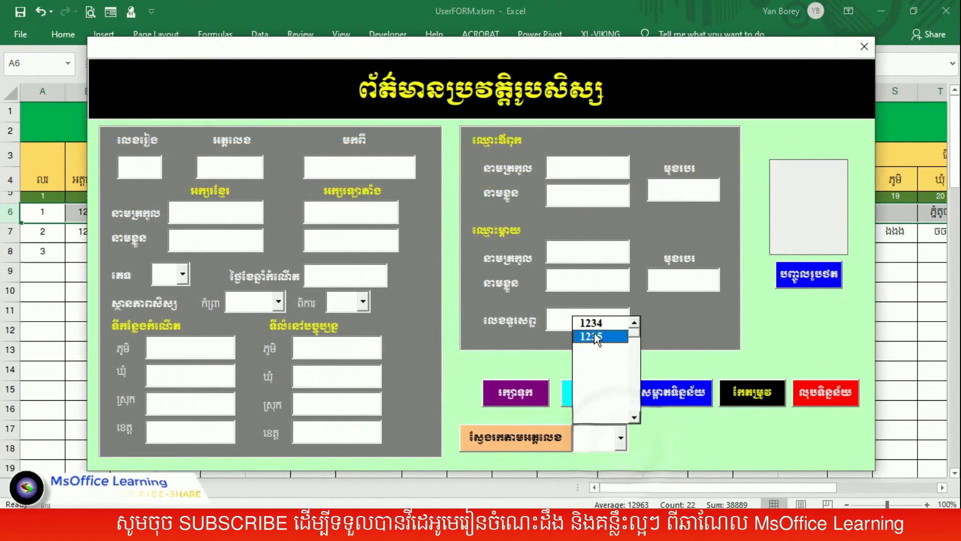
left_click(363, 301)
left_click(278, 301)
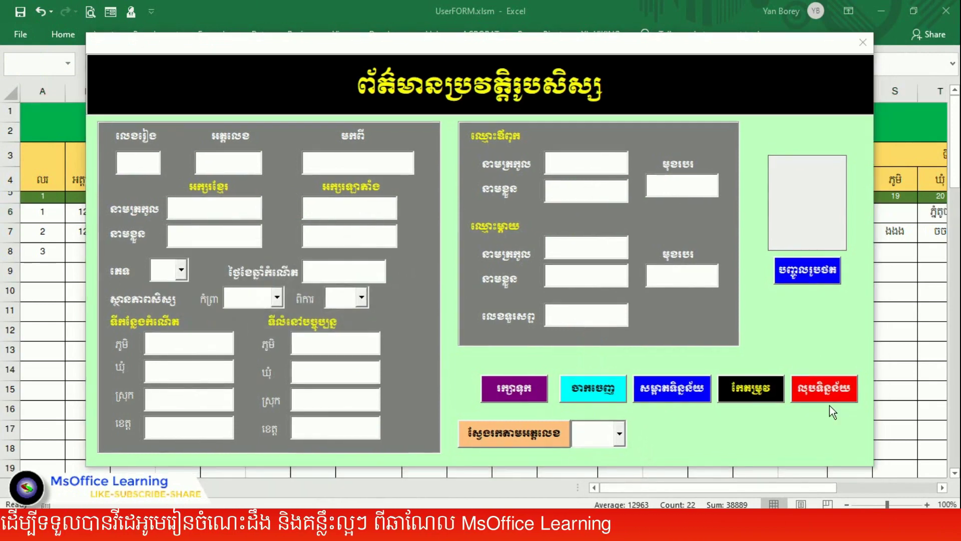